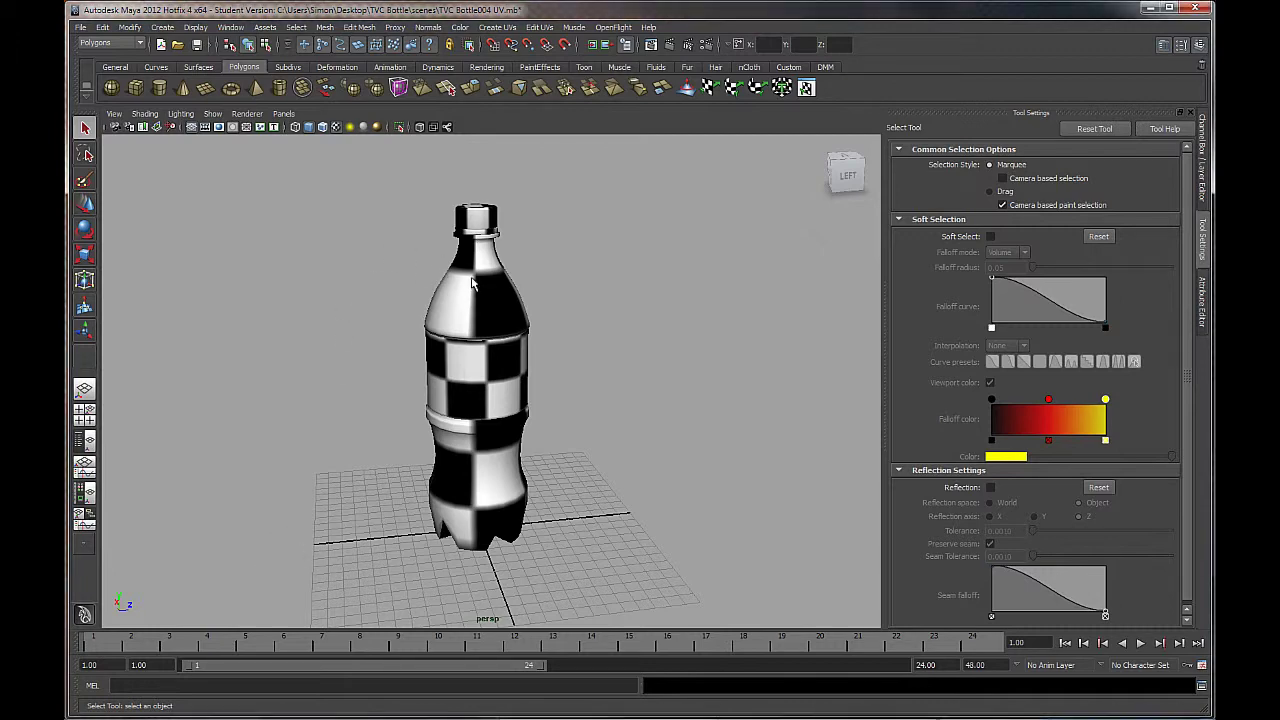
- Examine the checker-textured bottle from several angles, selecting its label, neck ring and main body in turn
{"action": "left_click", "coordinate": [490, 300]}
{"action": "left_click_drag", "start_coordinate": [573, 305], "coordinate": [453, 315], "text": "alt"}
{"action": "left_click", "coordinate": [470, 377]}
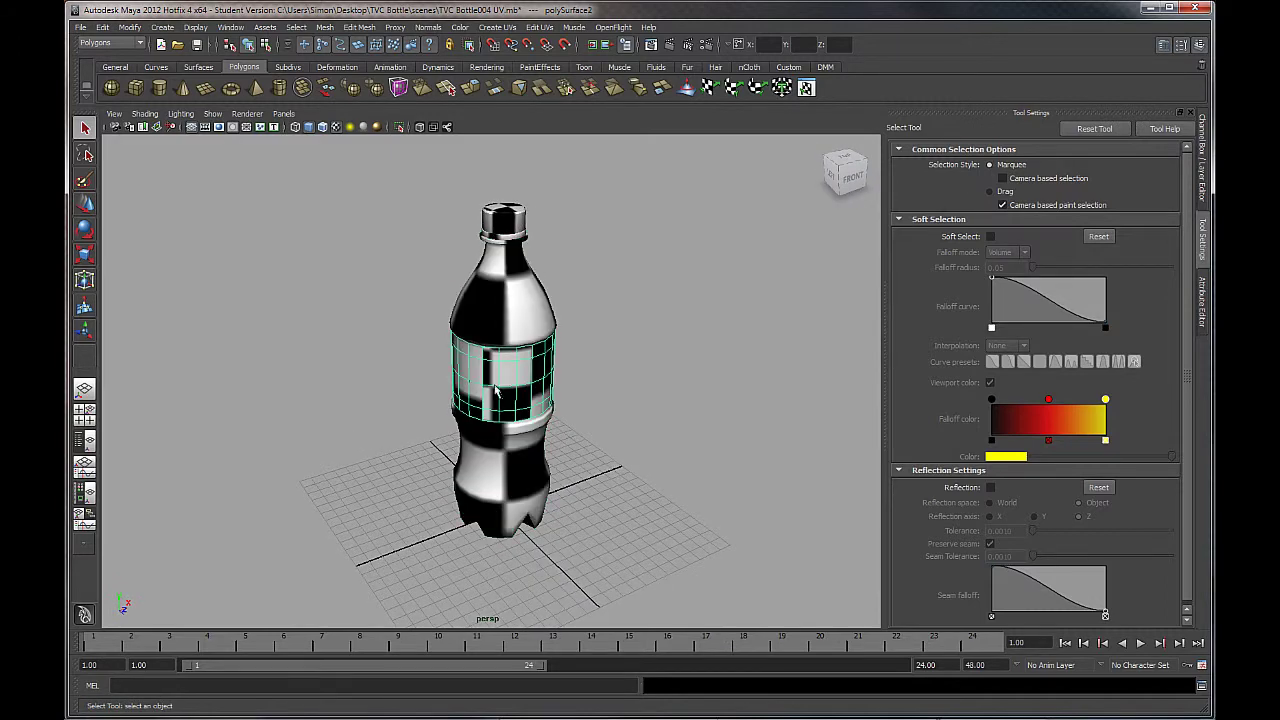
{"action": "left_click", "coordinate": [516, 238]}
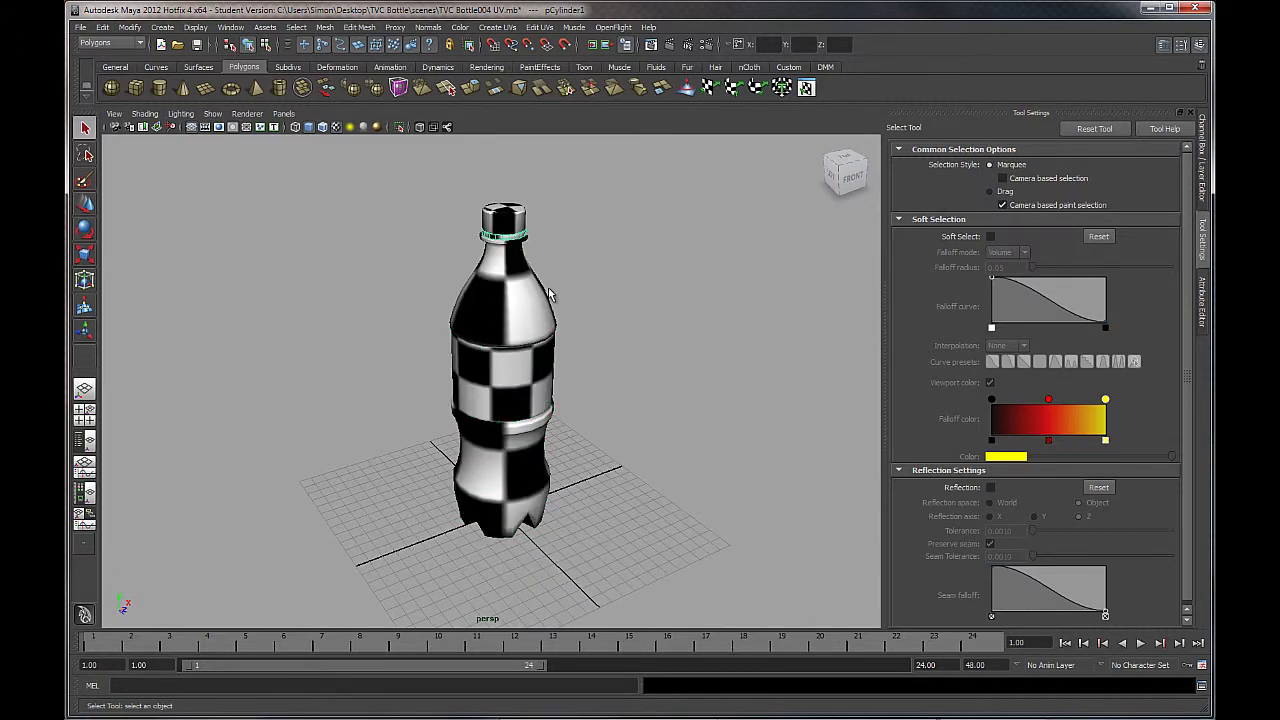
{"action": "left_click", "coordinate": [531, 517]}
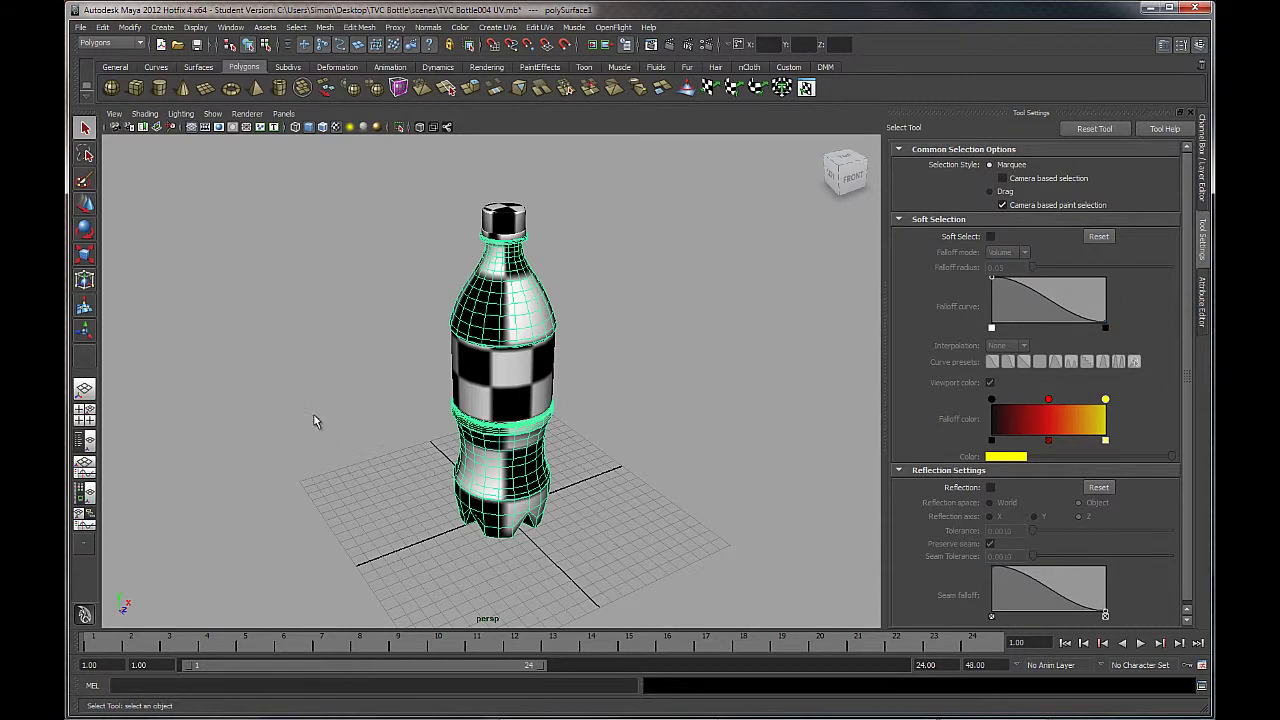
{"action": "left_click_drag", "start_coordinate": [314, 415], "coordinate": [377, 389], "text": "alt"}
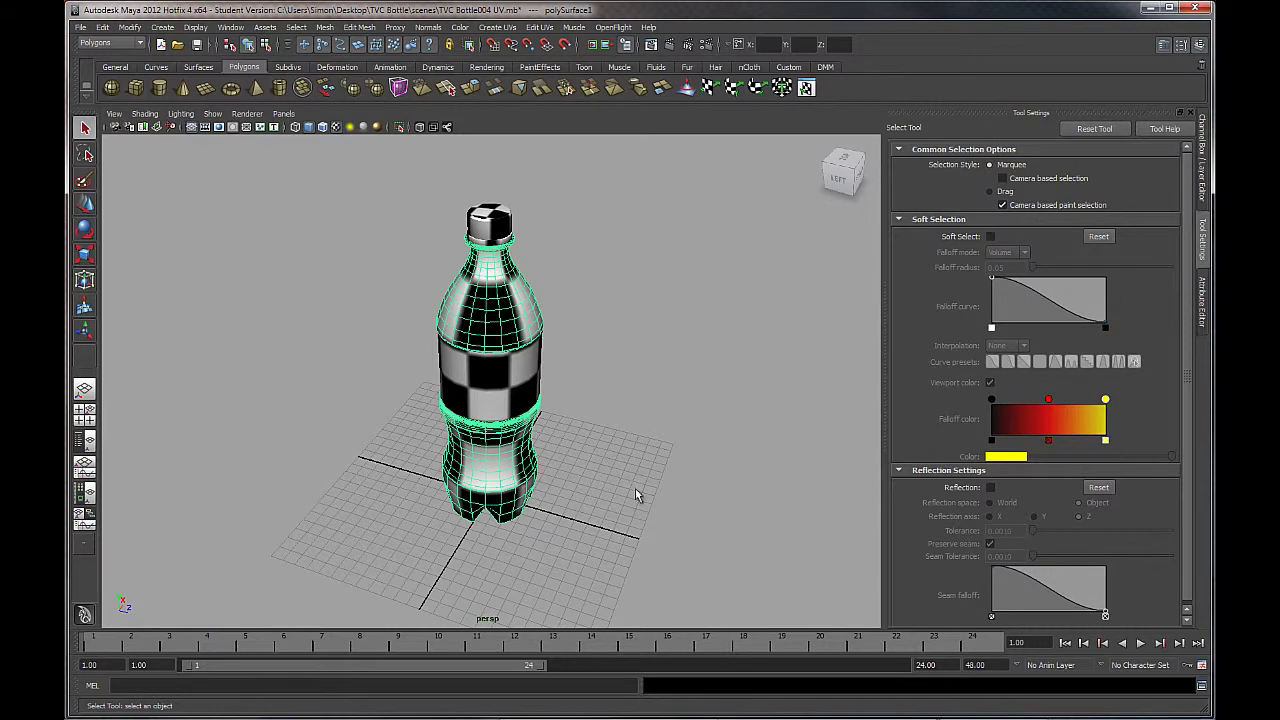
{"action": "left_click", "coordinate": [661, 387]}
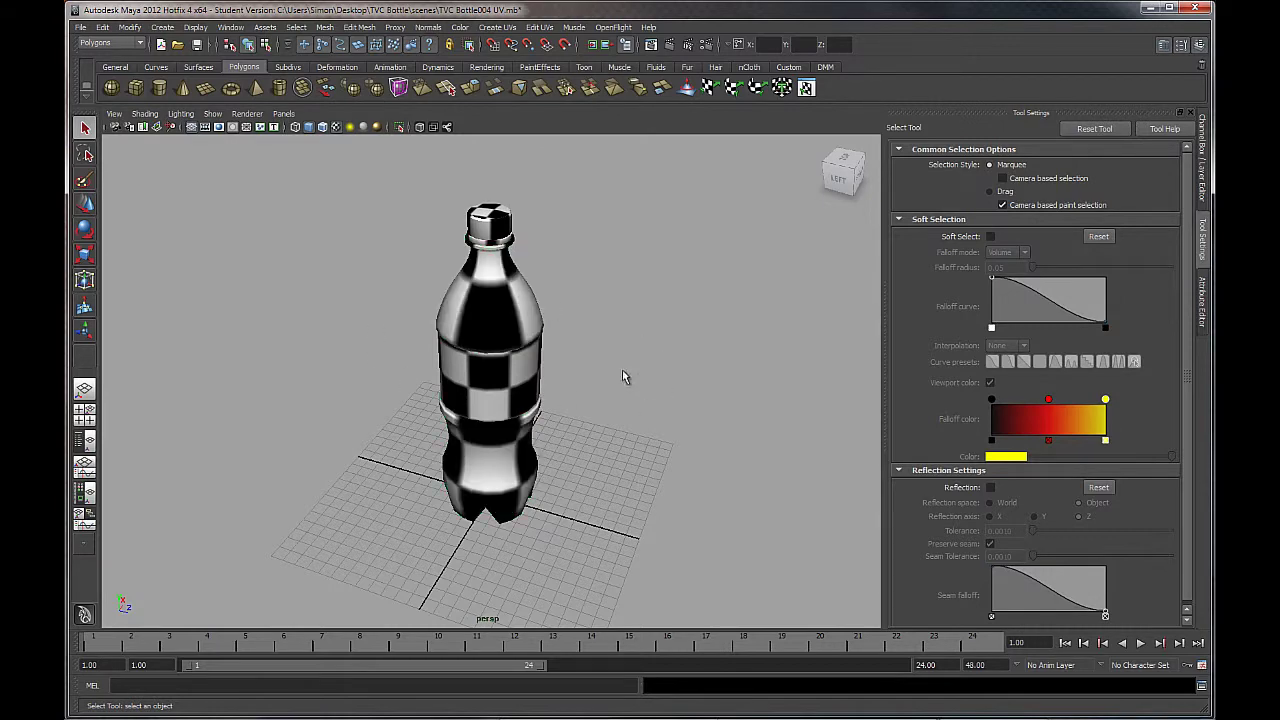
{"action": "left_click_drag", "start_coordinate": [551, 437], "coordinate": [577, 437], "text": "alt"}
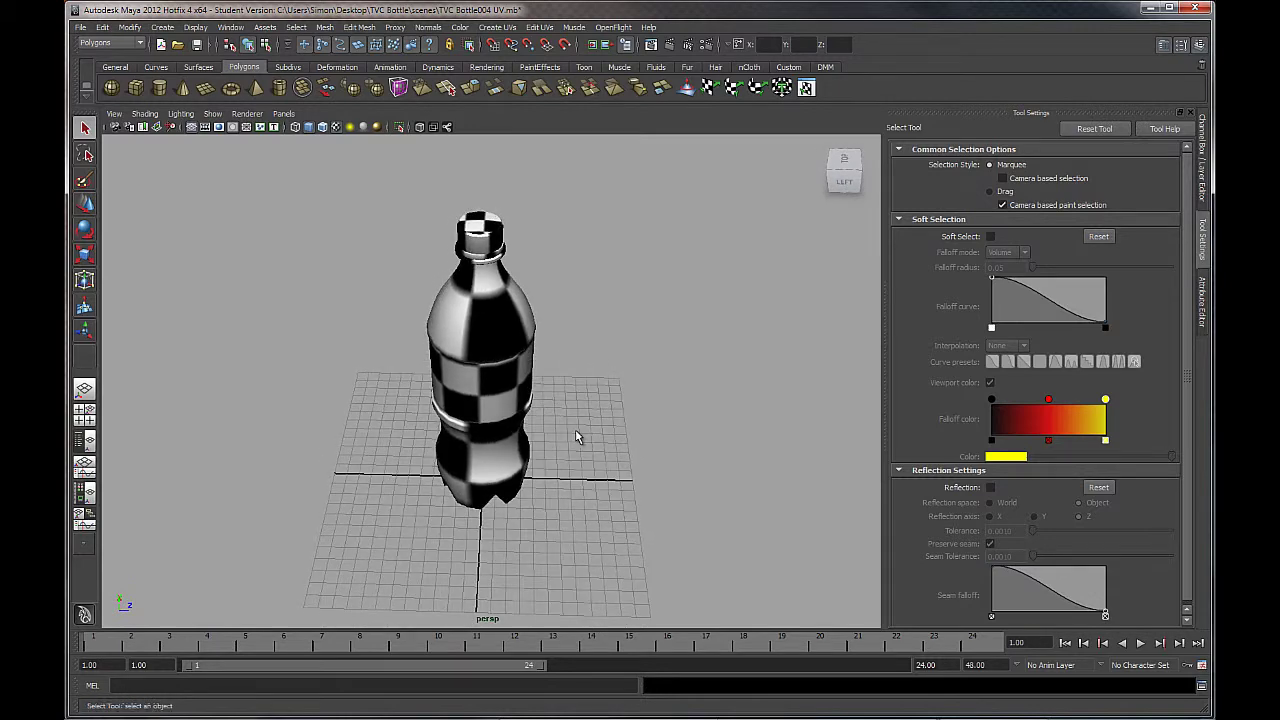
- Assign a new Blinn material to the bottle's main body
{"action": "left_click", "coordinate": [521, 337]}
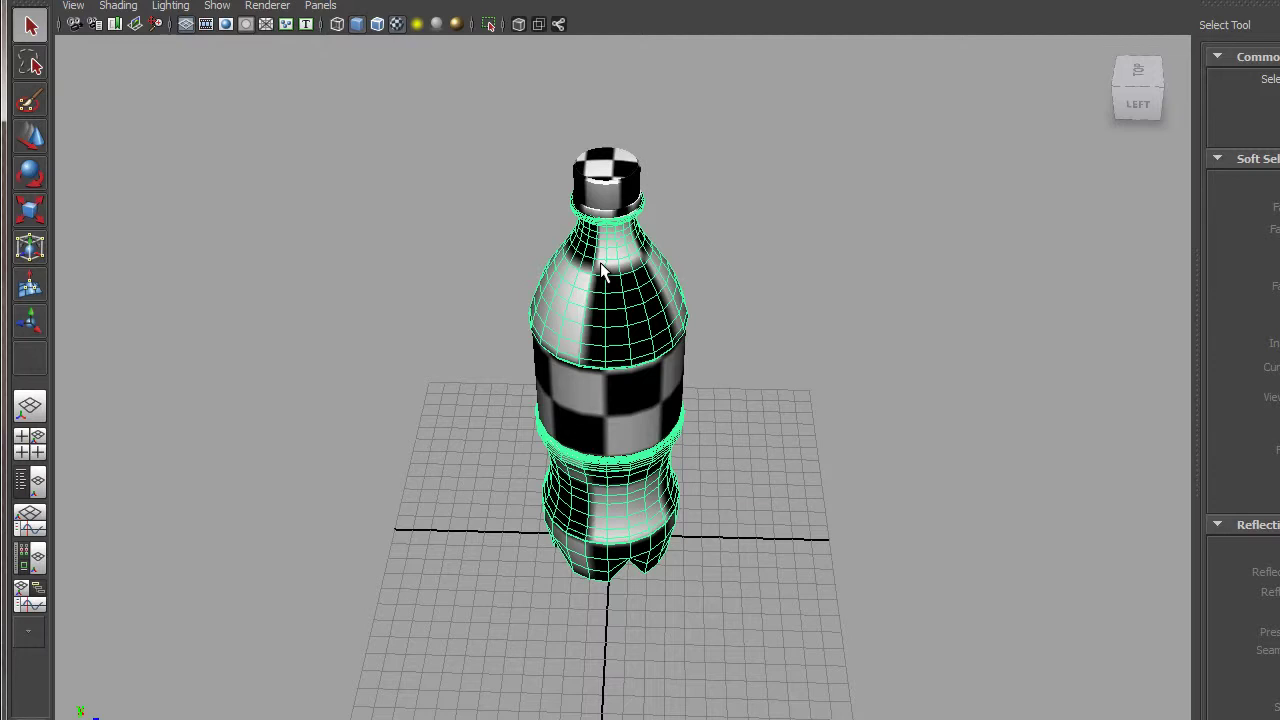
{"action": "right_click", "coordinate": [601, 270]}
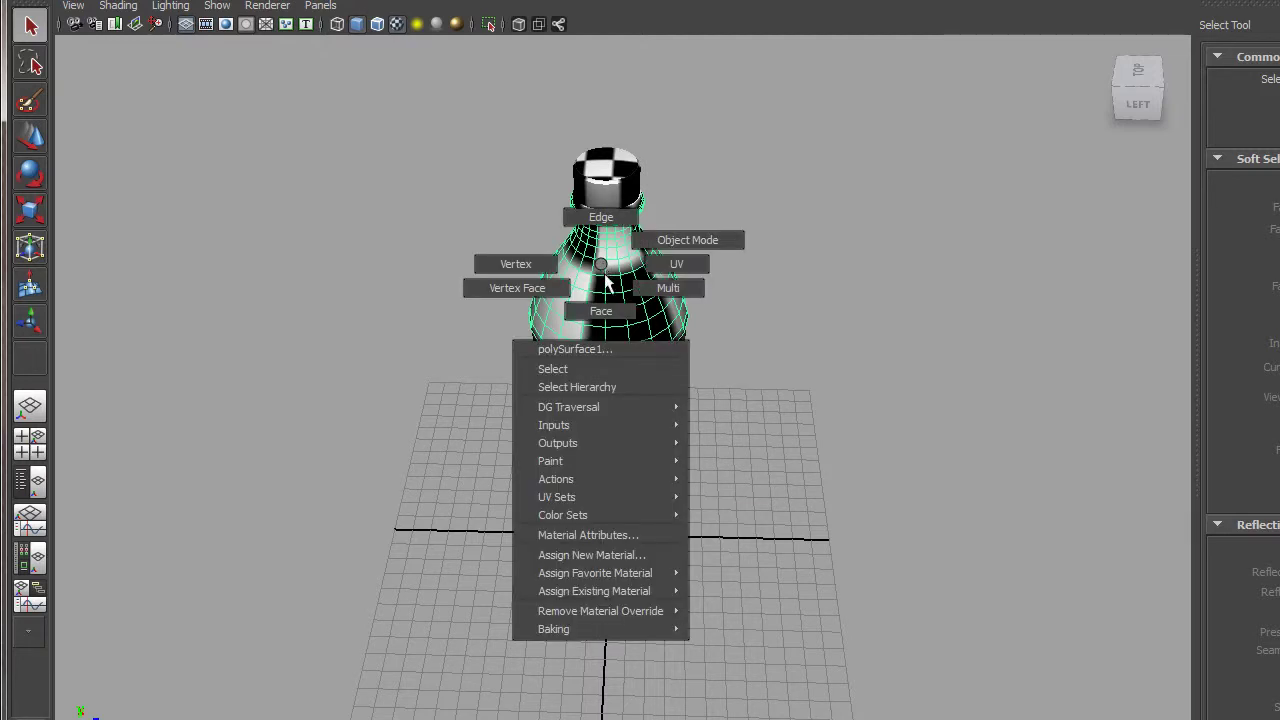
{"action": "mouse_move", "coordinate": [659, 580]}
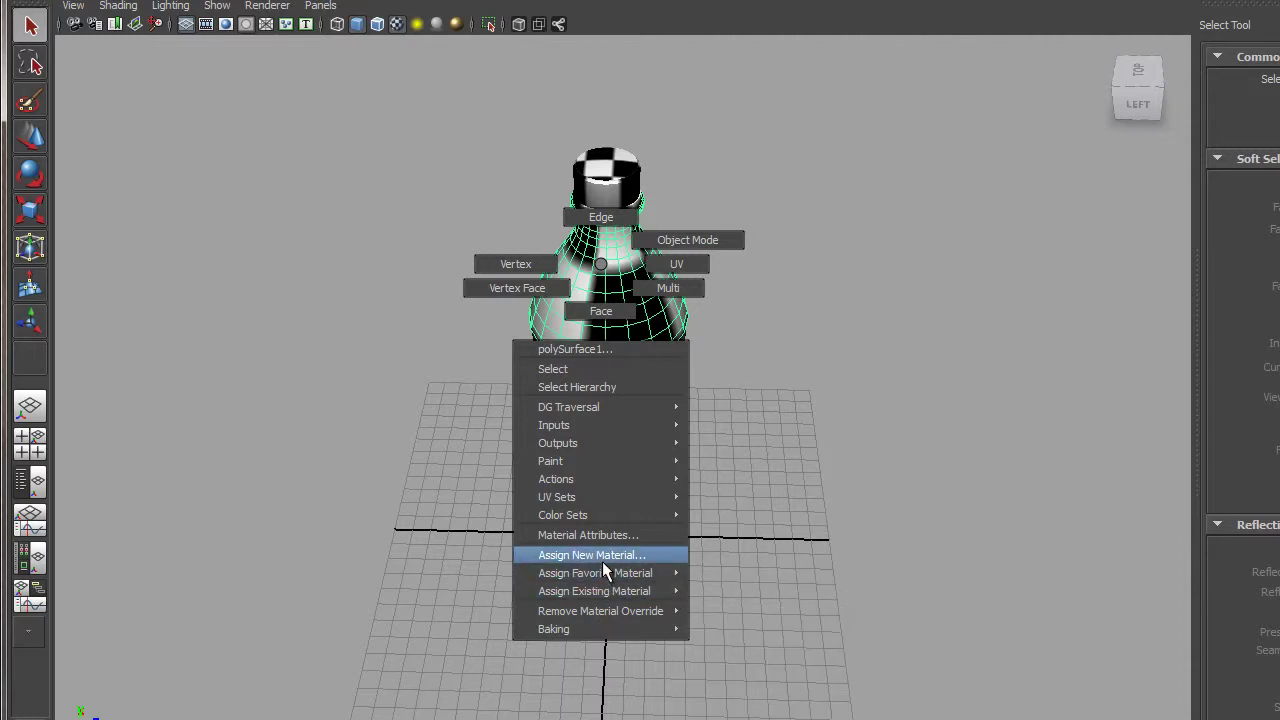
{"action": "mouse_move", "coordinate": [602, 578]}
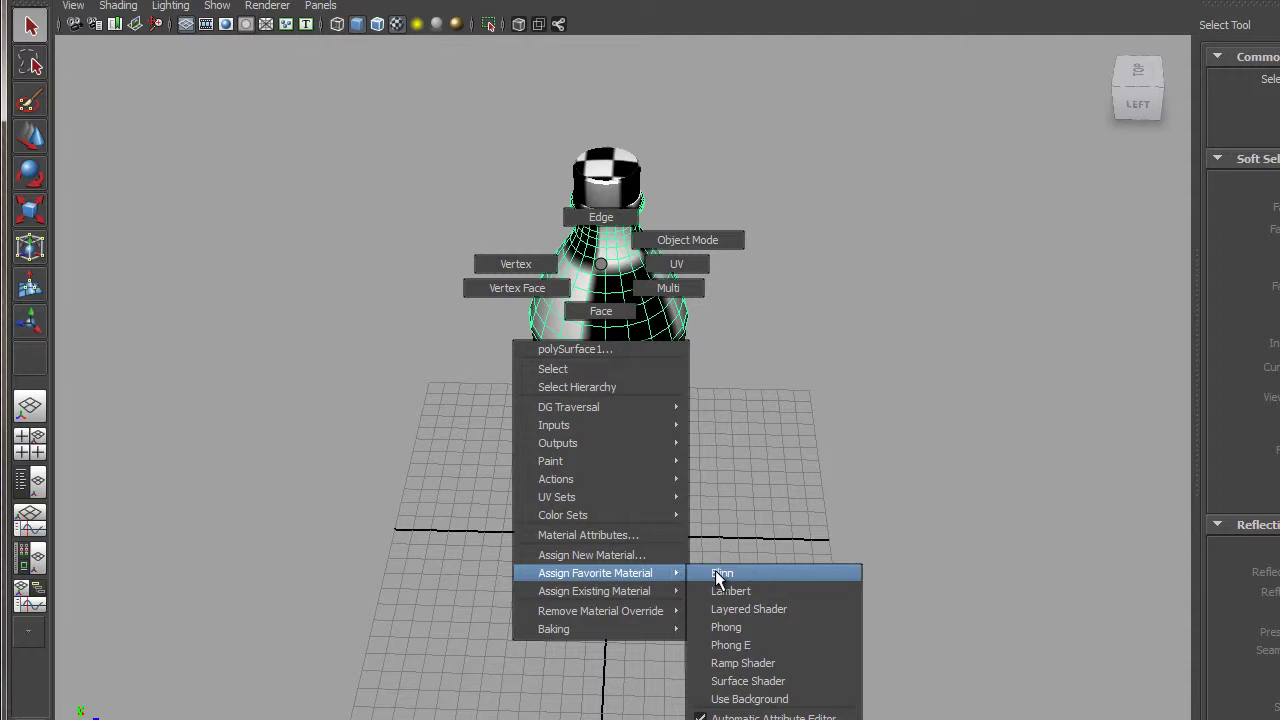
{"action": "left_click", "coordinate": [608, 555]}
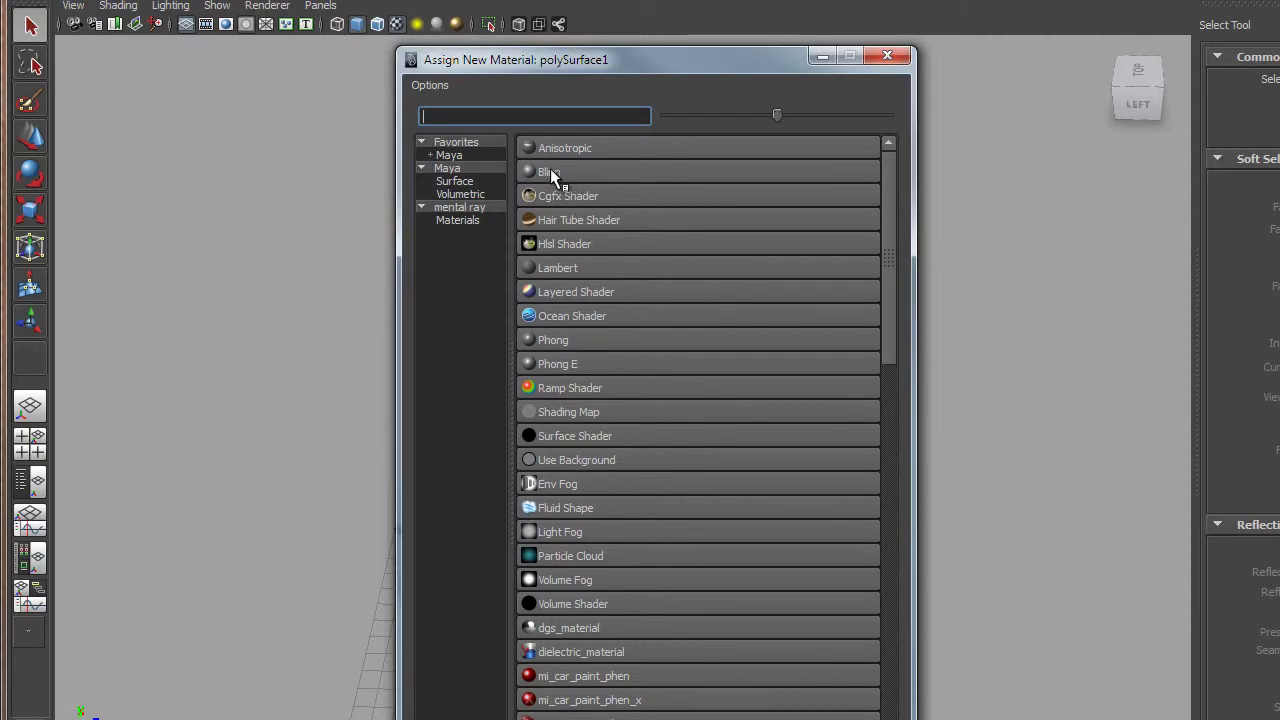
{"action": "left_click", "coordinate": [553, 169]}
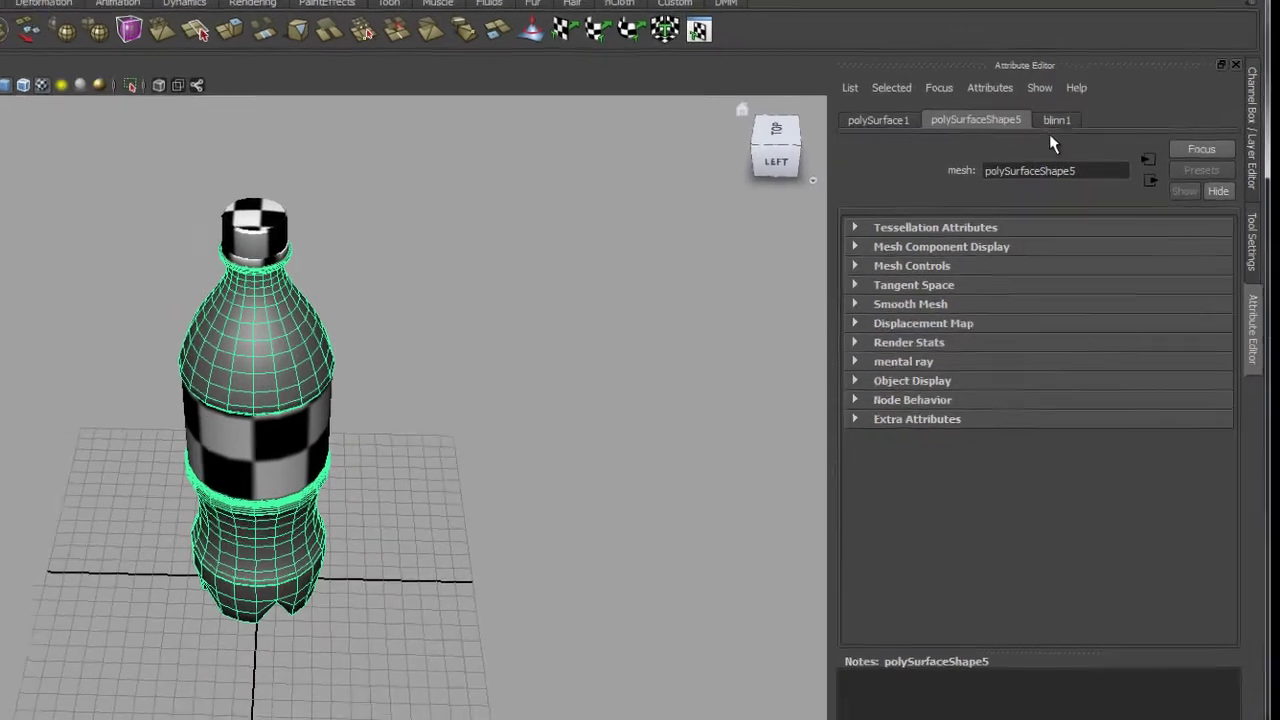
- Rename the bottle body's new Blinn material to plastic_SHADER
{"action": "left_click", "coordinate": [1056, 119]}
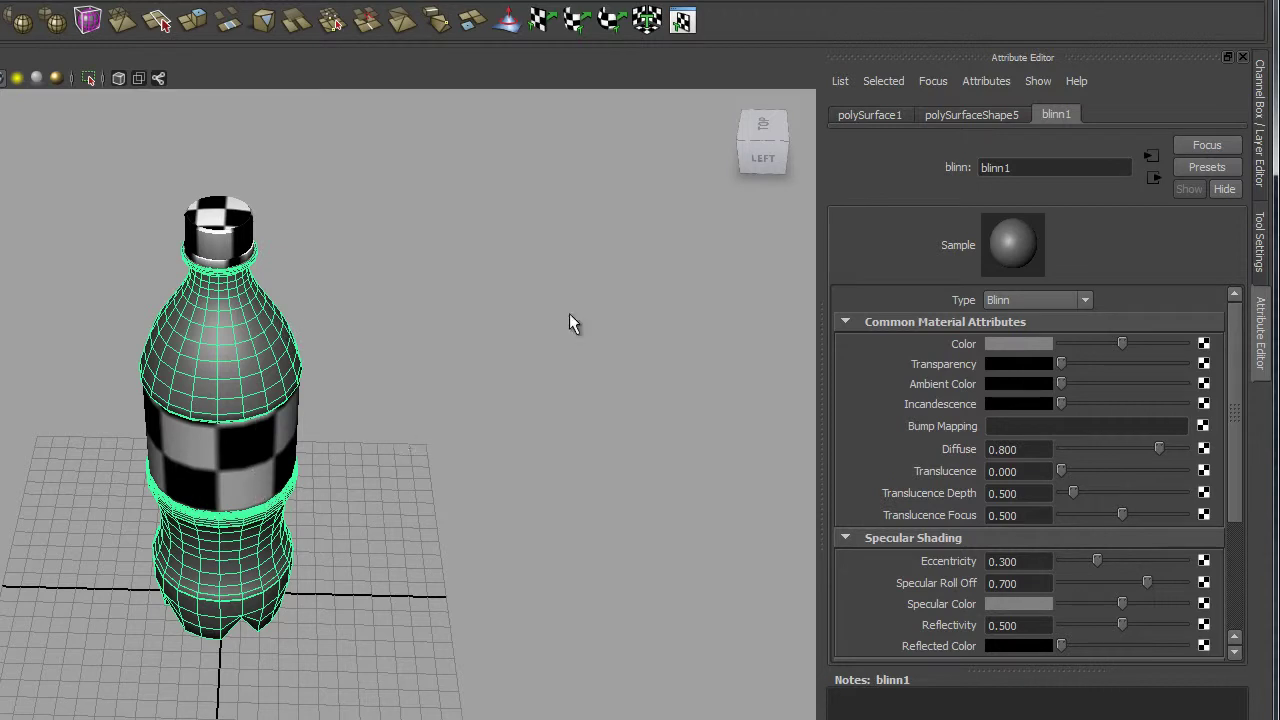
{"action": "left_click", "coordinate": [1013, 168]}
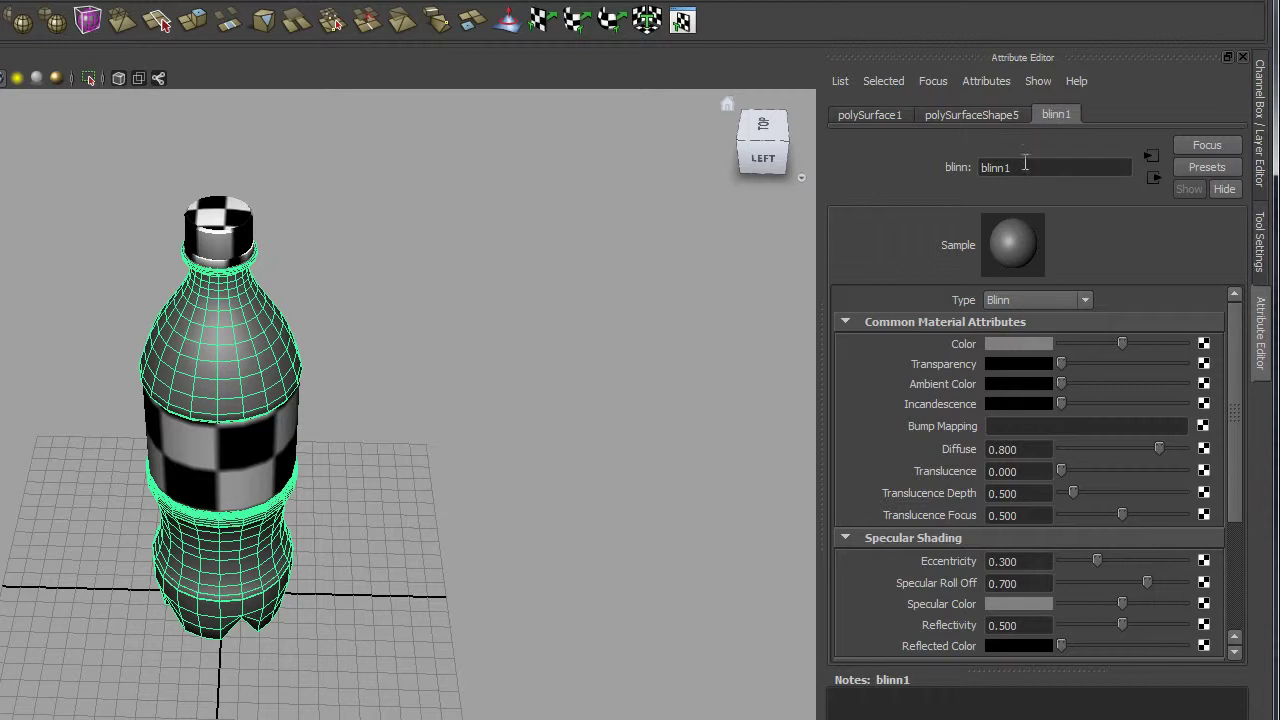
{"action": "double_click", "coordinate": [1015, 163]}
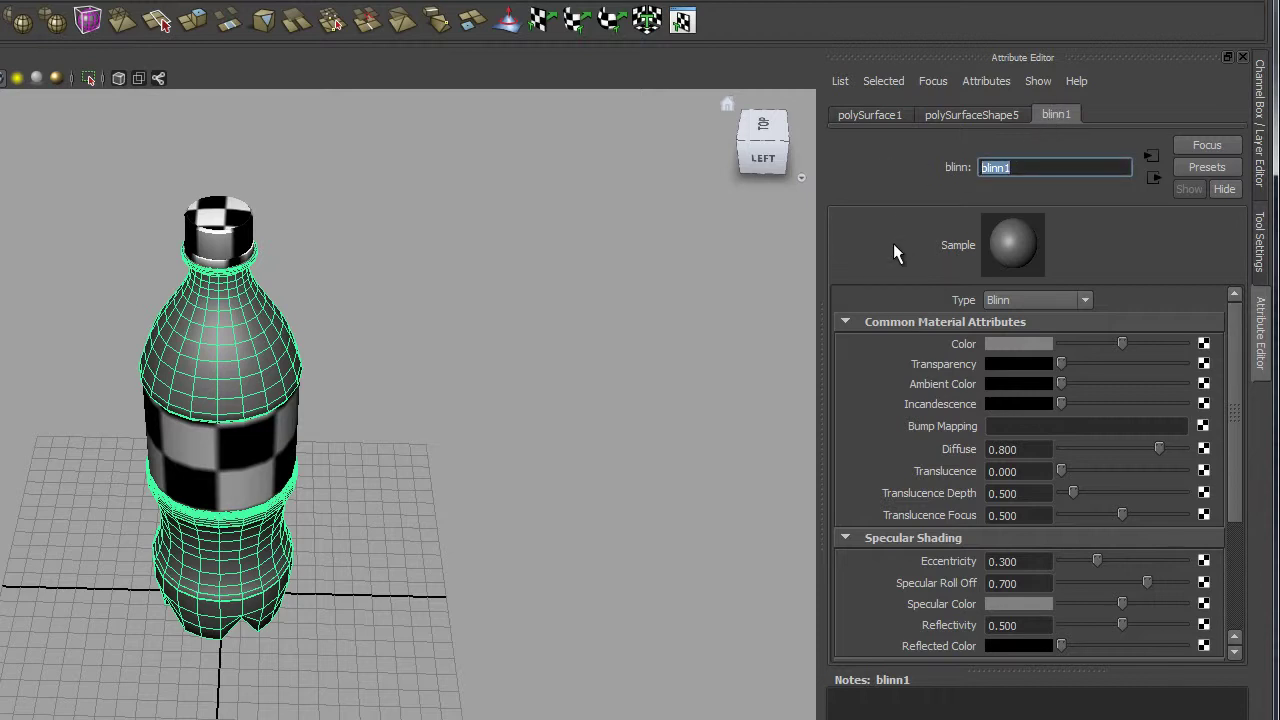
{"action": "type", "text": "plastic"}
{"action": "type", "text": "_SHADER"}
{"action": "key", "text": "Return"}
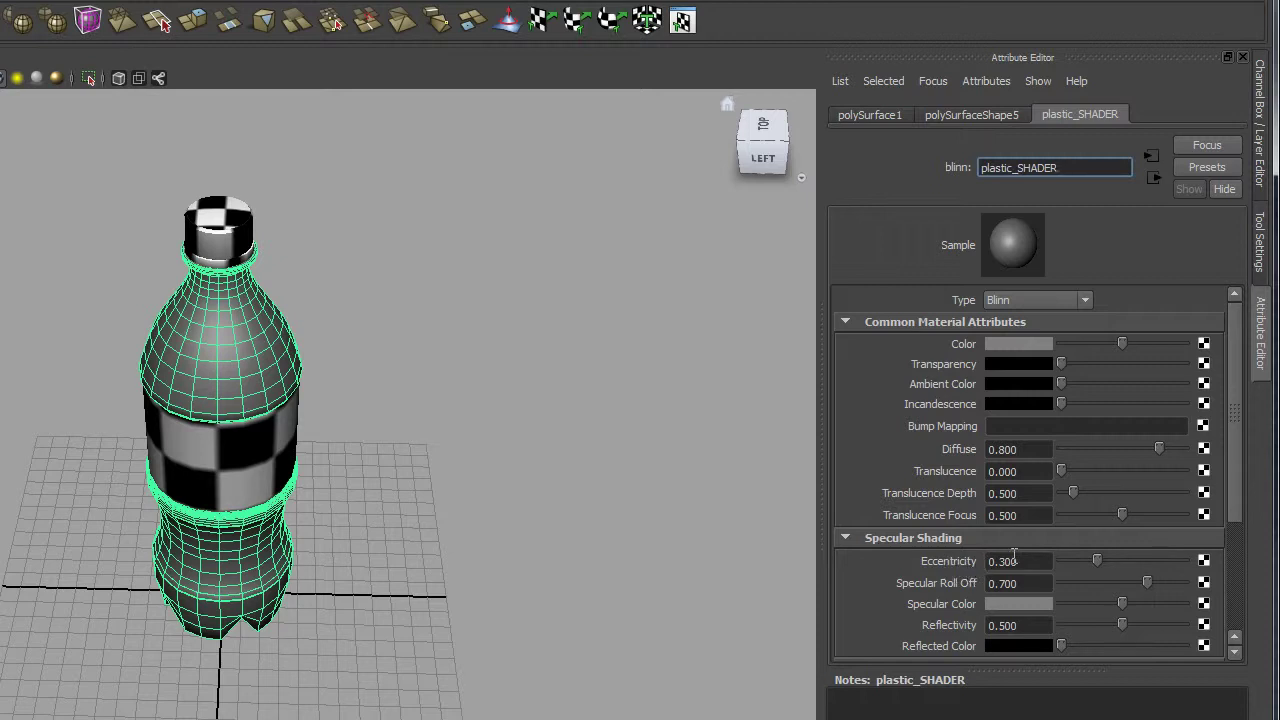
- Set the plastic shader's eccentricity to 0.05 and its specular roll off to 0.65
{"action": "left_click", "coordinate": [1035, 566]}
{"action": "type", "text": "0.05"}
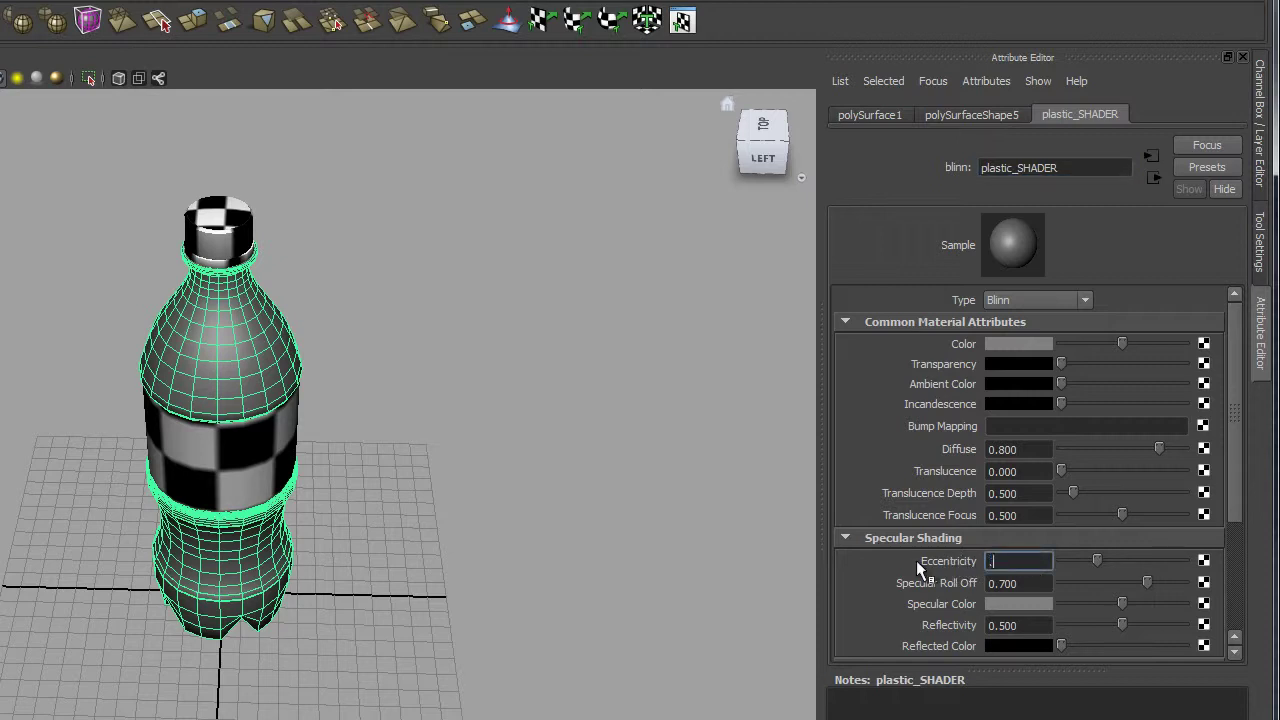
{"action": "key", "text": "Return"}
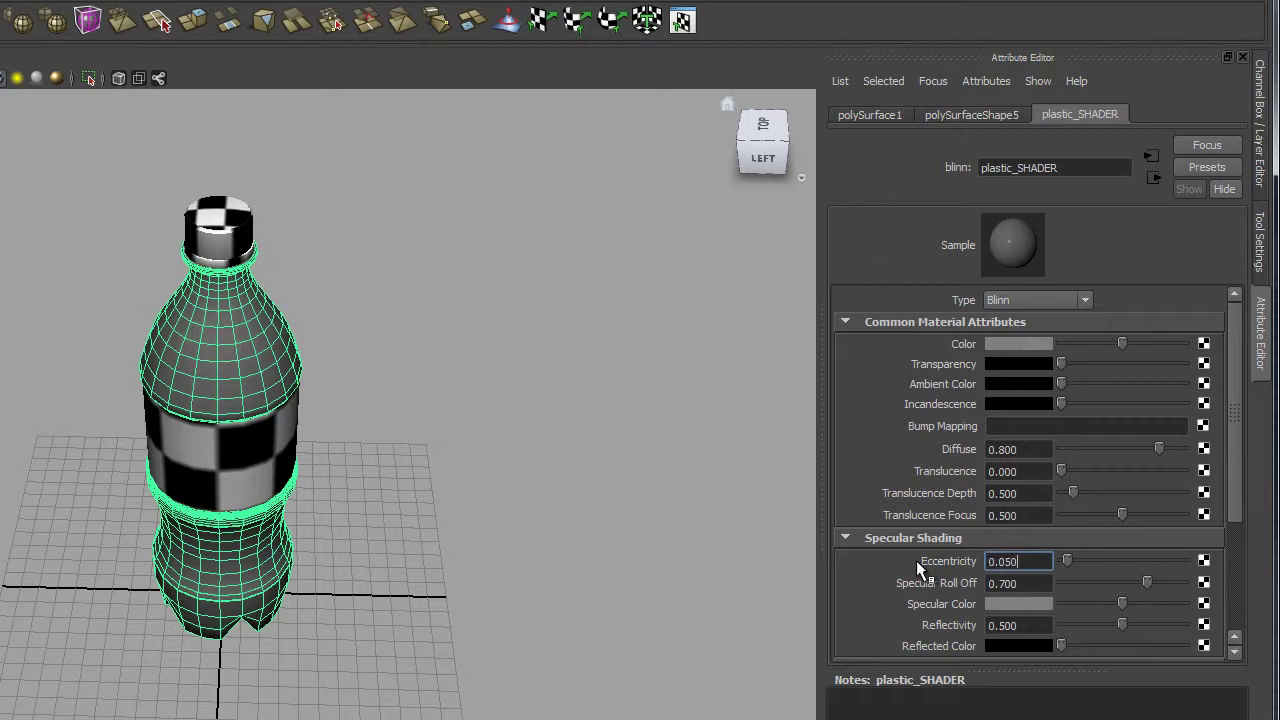
{"action": "left_click", "coordinate": [1032, 584]}
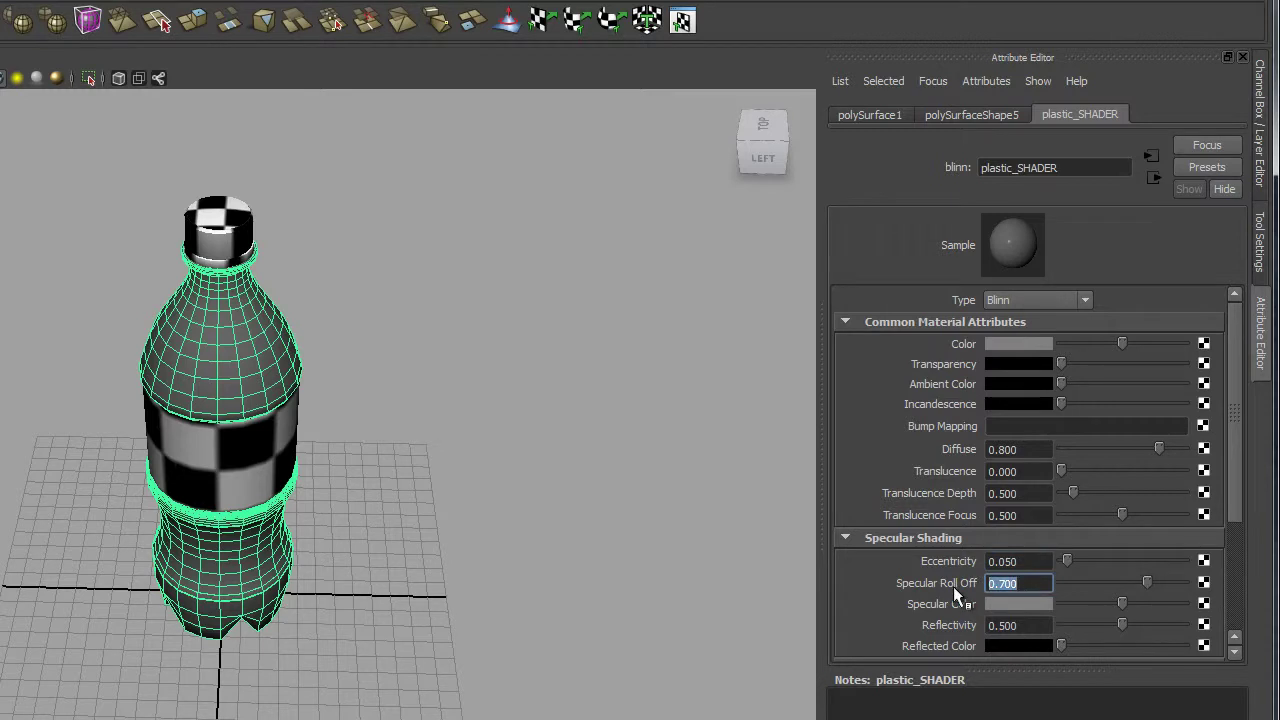
{"action": "type", "text": ".65"}
{"action": "key", "text": "Return"}
{"action": "key", "text": "Return"}
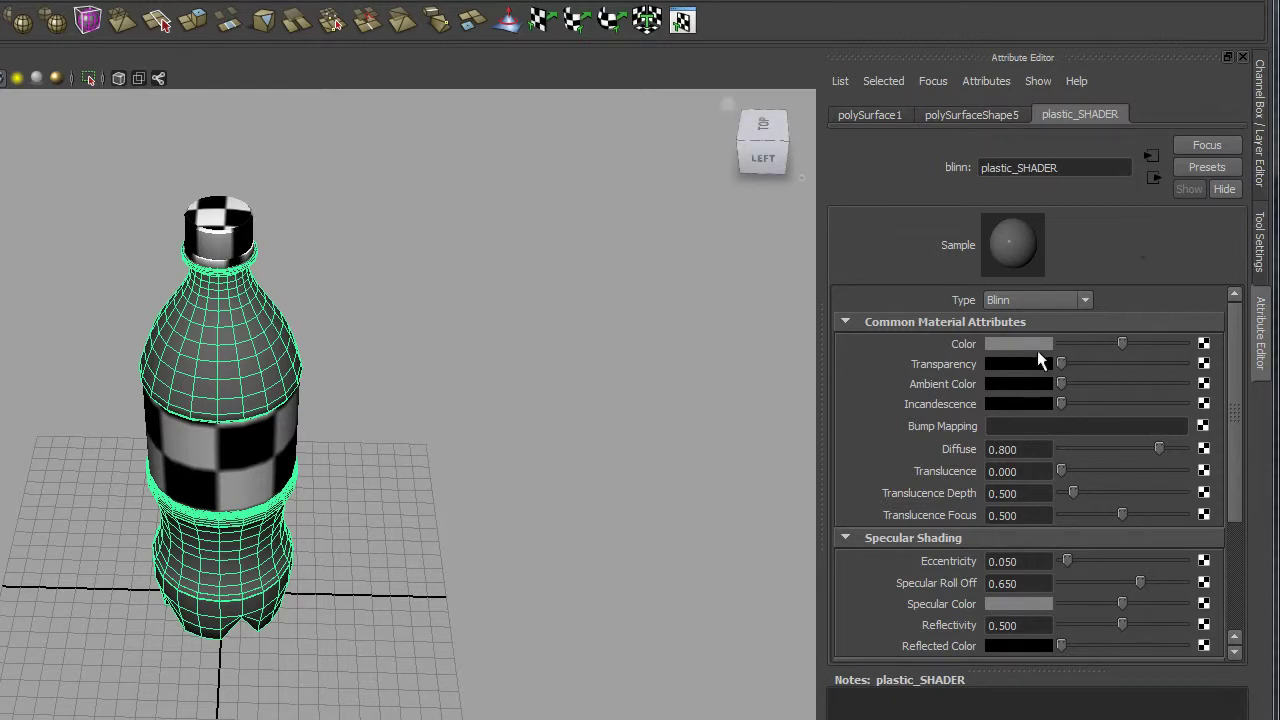
- Connect a mental ray mib_amb_occlusion texture to the plastic shader's color
{"action": "left_click", "coordinate": [1204, 344]}
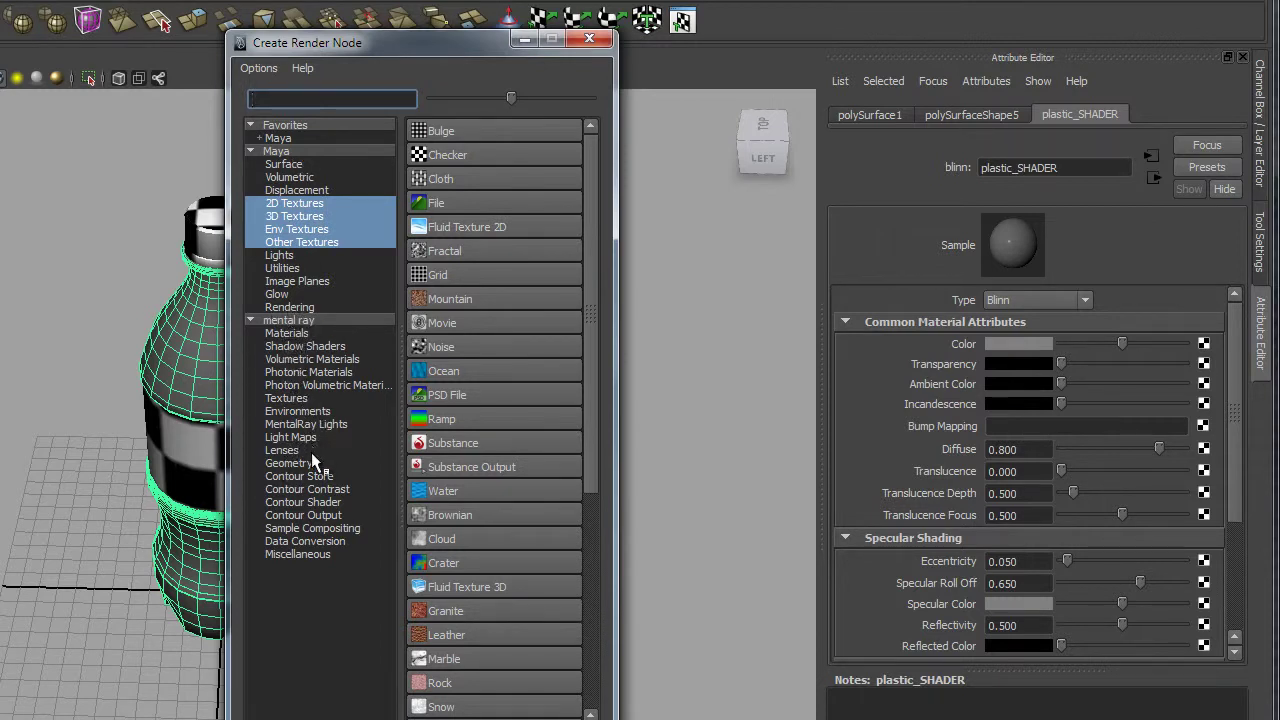
{"action": "left_click", "coordinate": [286, 398]}
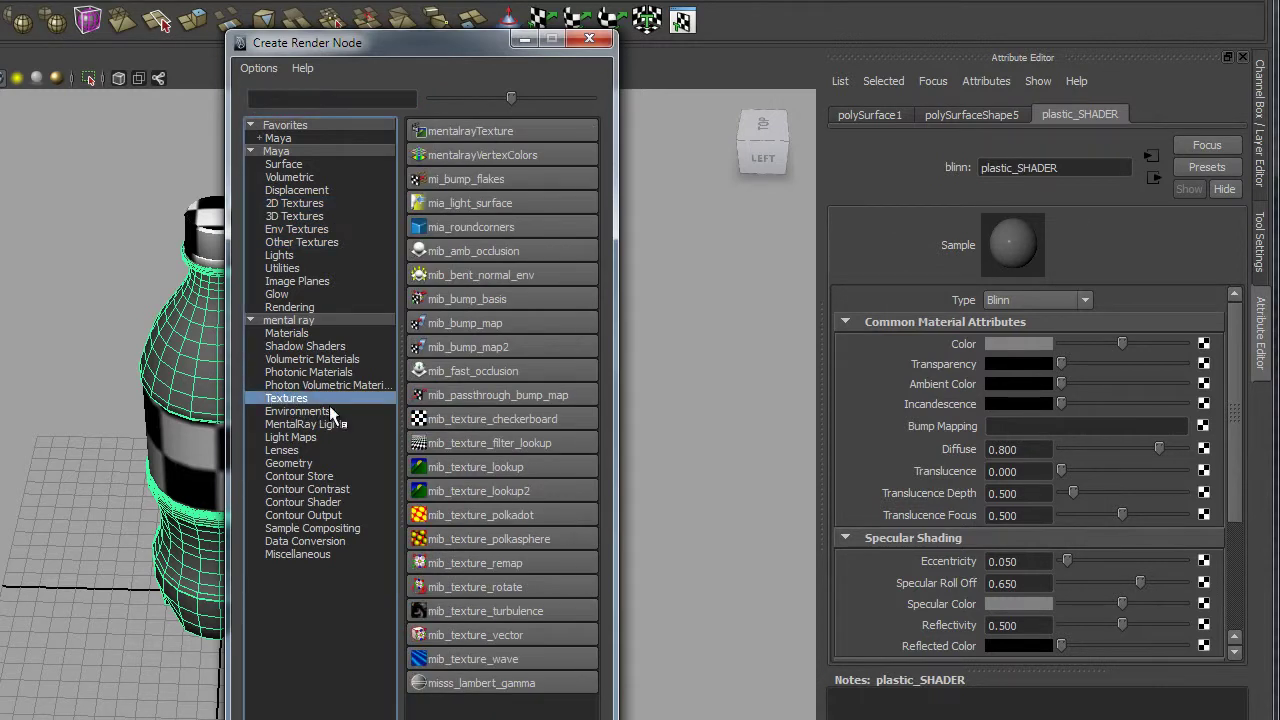
{"action": "left_click", "coordinate": [482, 250]}
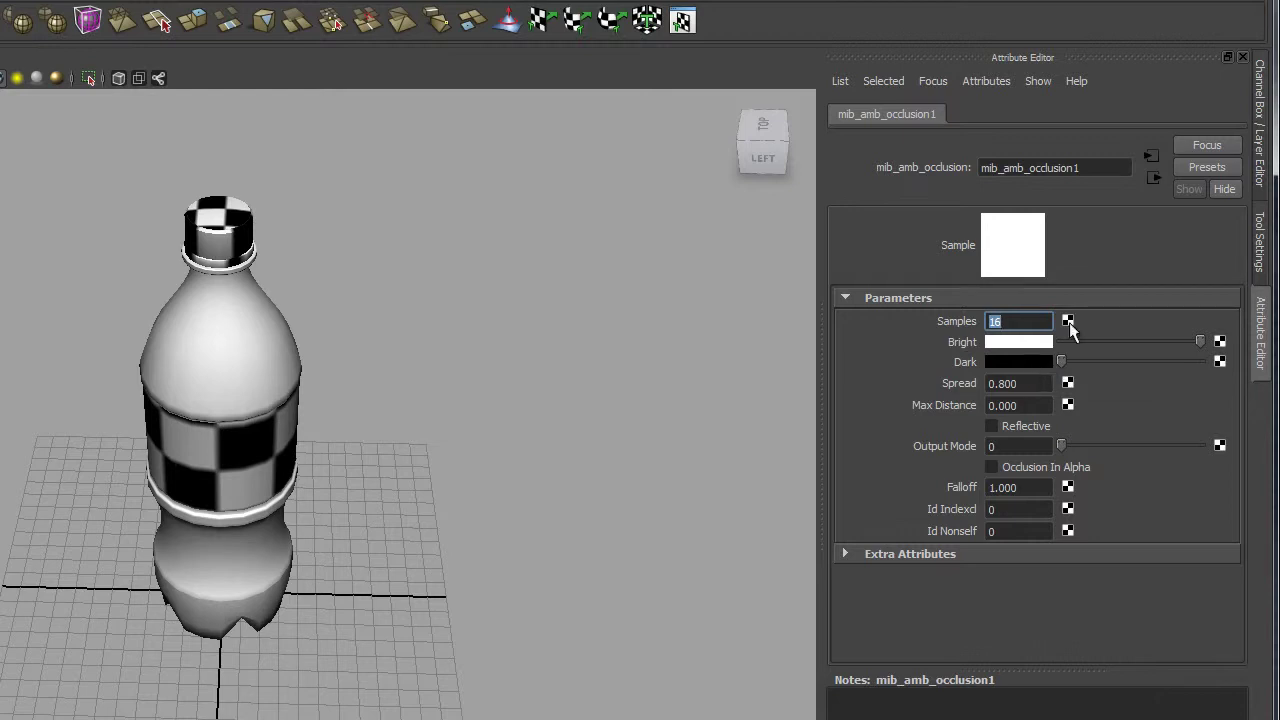
- Set the ambient occlusion samples to 32 and darken the bright color to a light grey with a value of about 0.9
{"action": "left_click", "coordinate": [1010, 322]}
{"action": "left_click_drag", "start_coordinate": [1010, 322], "coordinate": [908, 324]}
{"action": "type", "text": "32"}
{"action": "double_click", "coordinate": [1004, 324]}
{"action": "left_click", "coordinate": [1183, 341]}
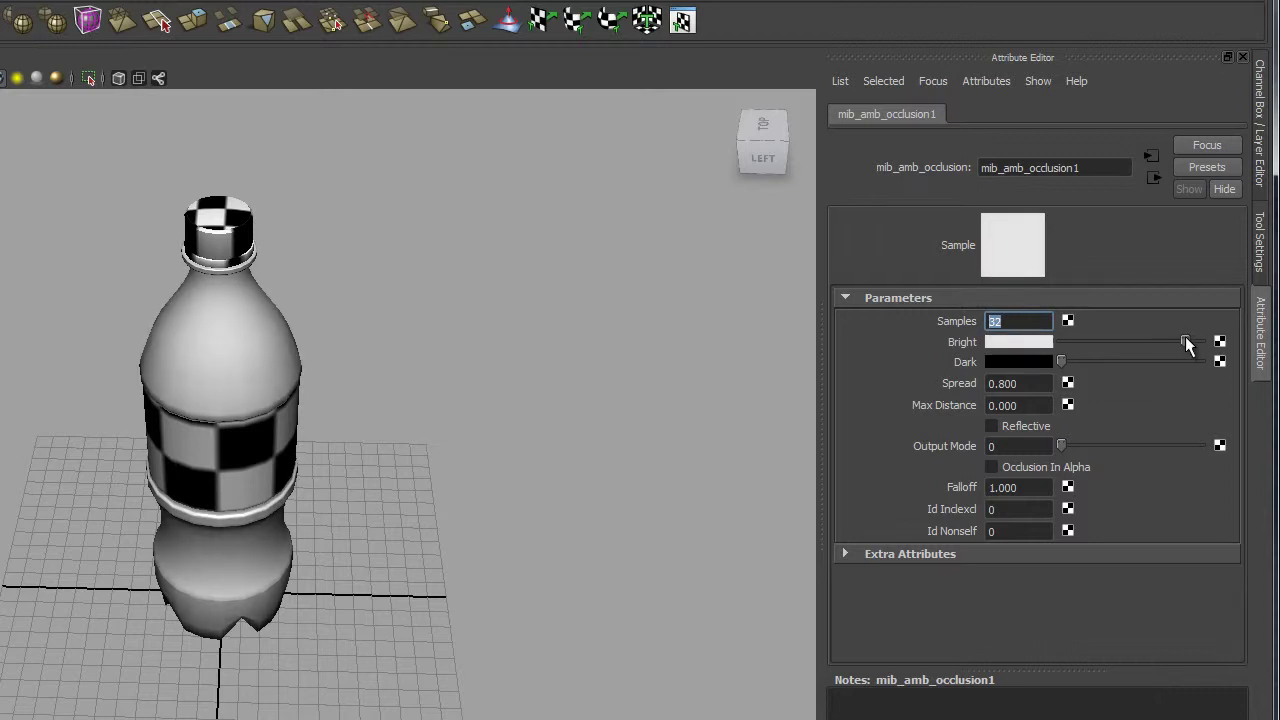
- Try a fully saturated blue with hue 241 as the ambient occlusion's bright color
{"action": "left_click", "coordinate": [1010, 342]}
{"action": "left_click", "coordinate": [1013, 379]}
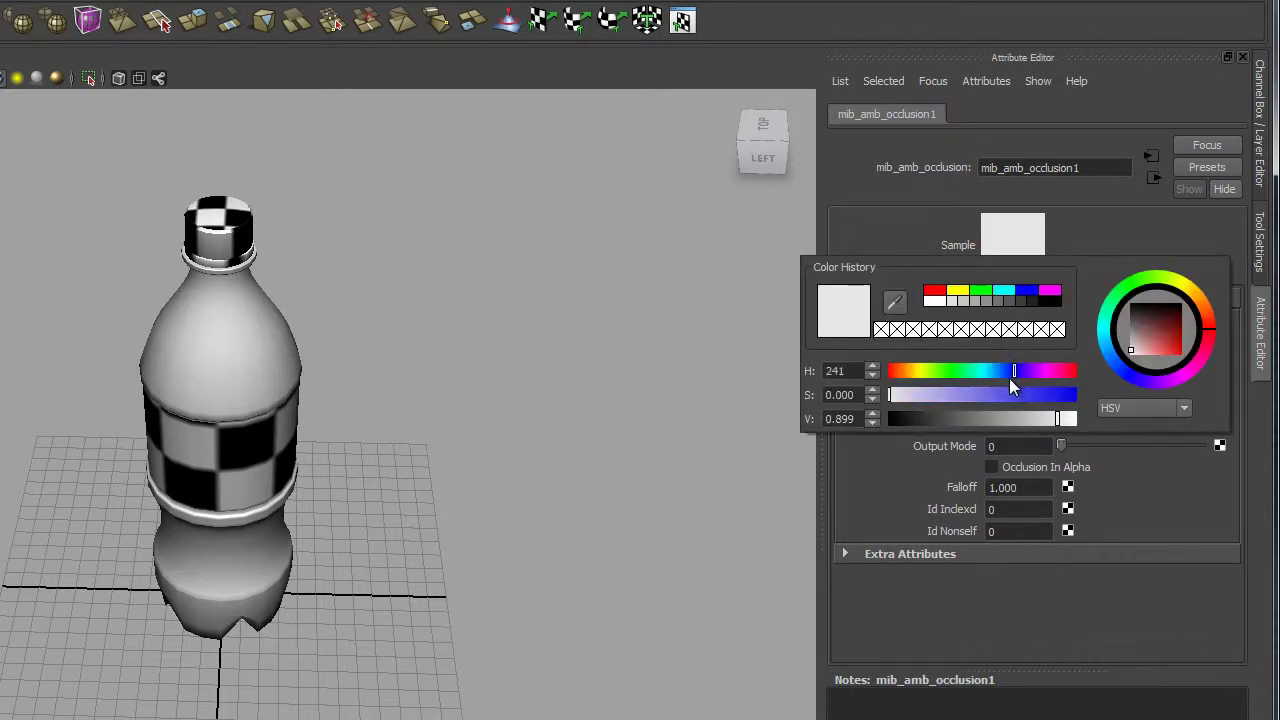
{"action": "left_click_drag", "start_coordinate": [1043, 400], "coordinate": [1103, 411]}
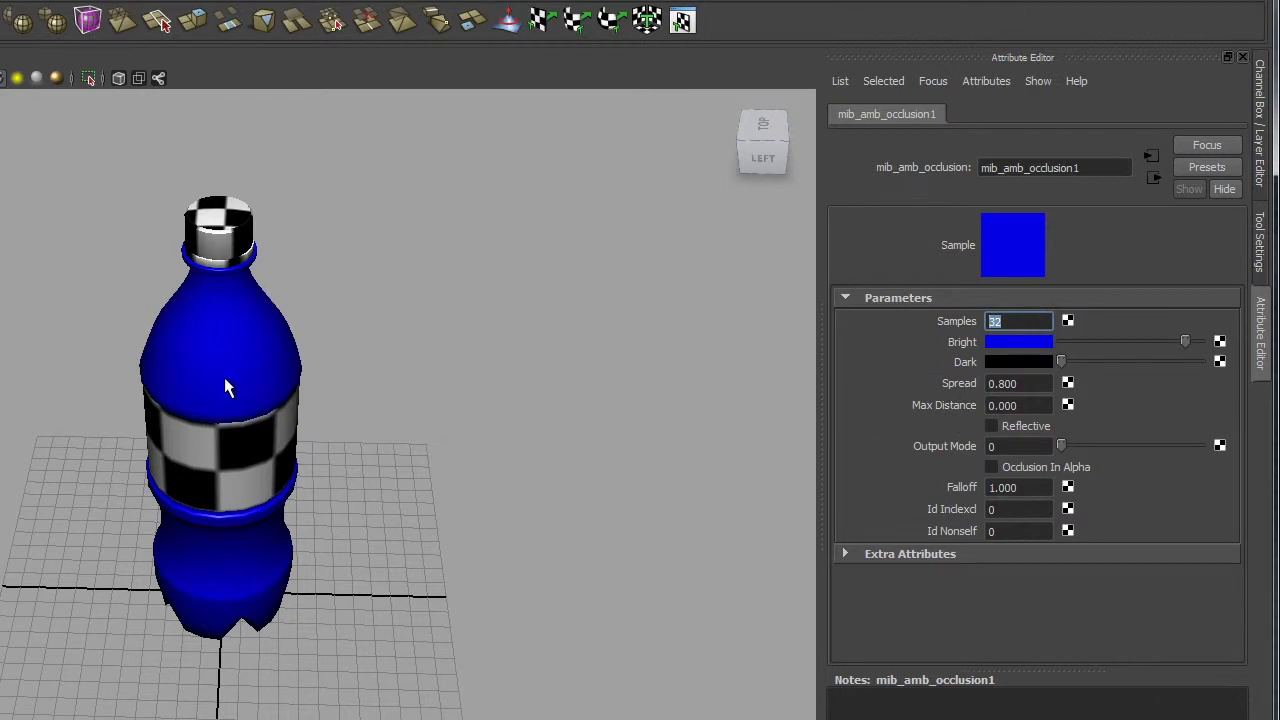
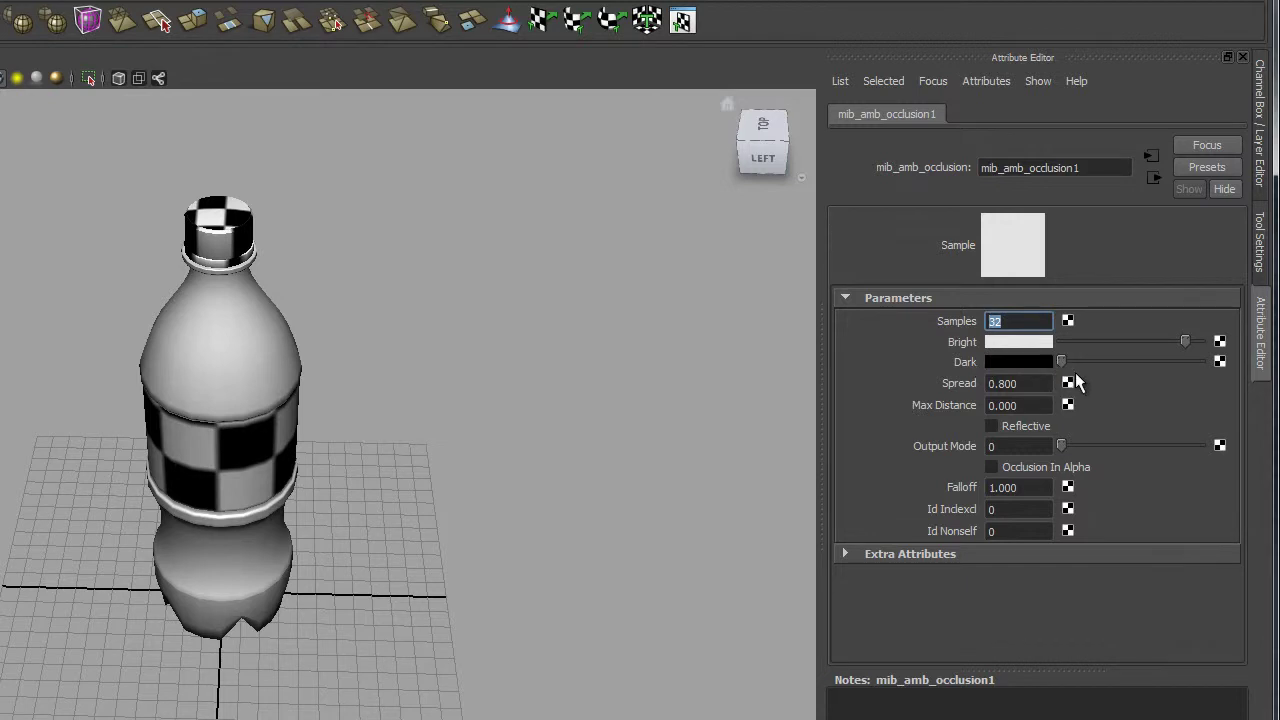
- Lighten the ambient occlusion's dark color to a grey with a value of about 0.38
{"action": "left_click_drag", "start_coordinate": [1062, 362], "coordinate": [1120, 367]}
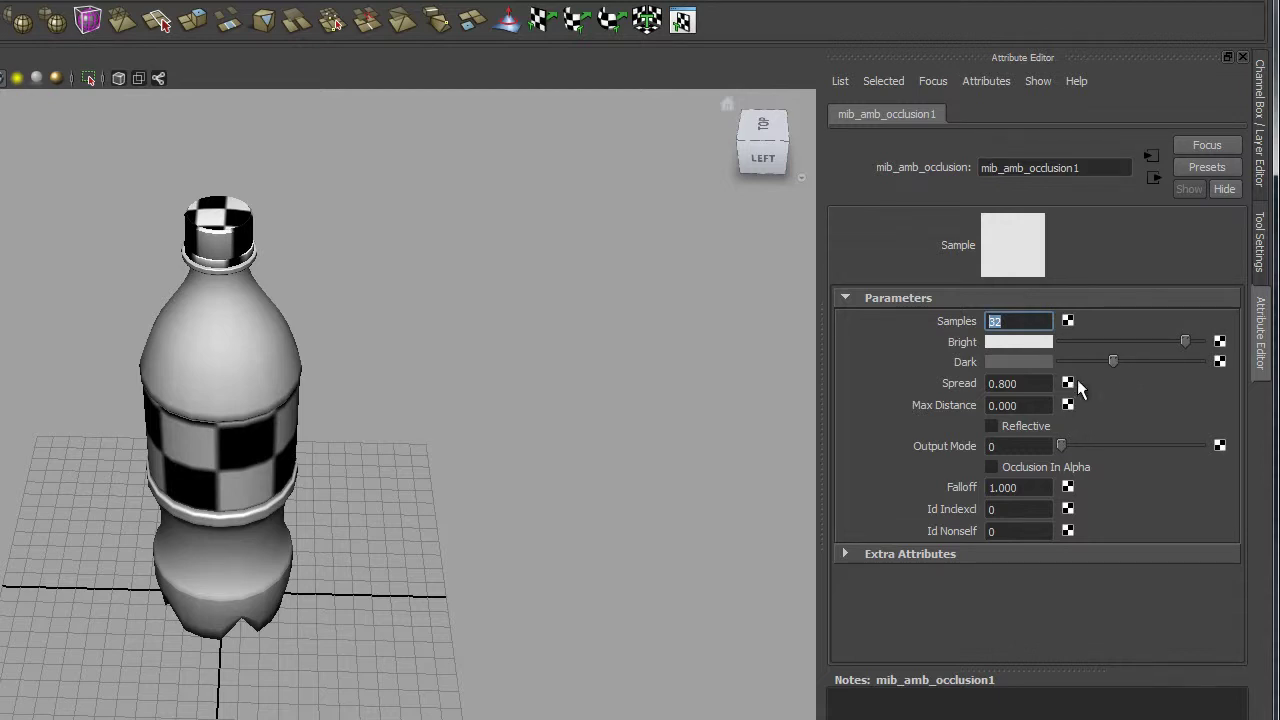
- Try a dark red tint for the ambient occlusion's dark color, then remove its saturation to restore the neutral grey
{"action": "left_click", "coordinate": [1030, 363]}
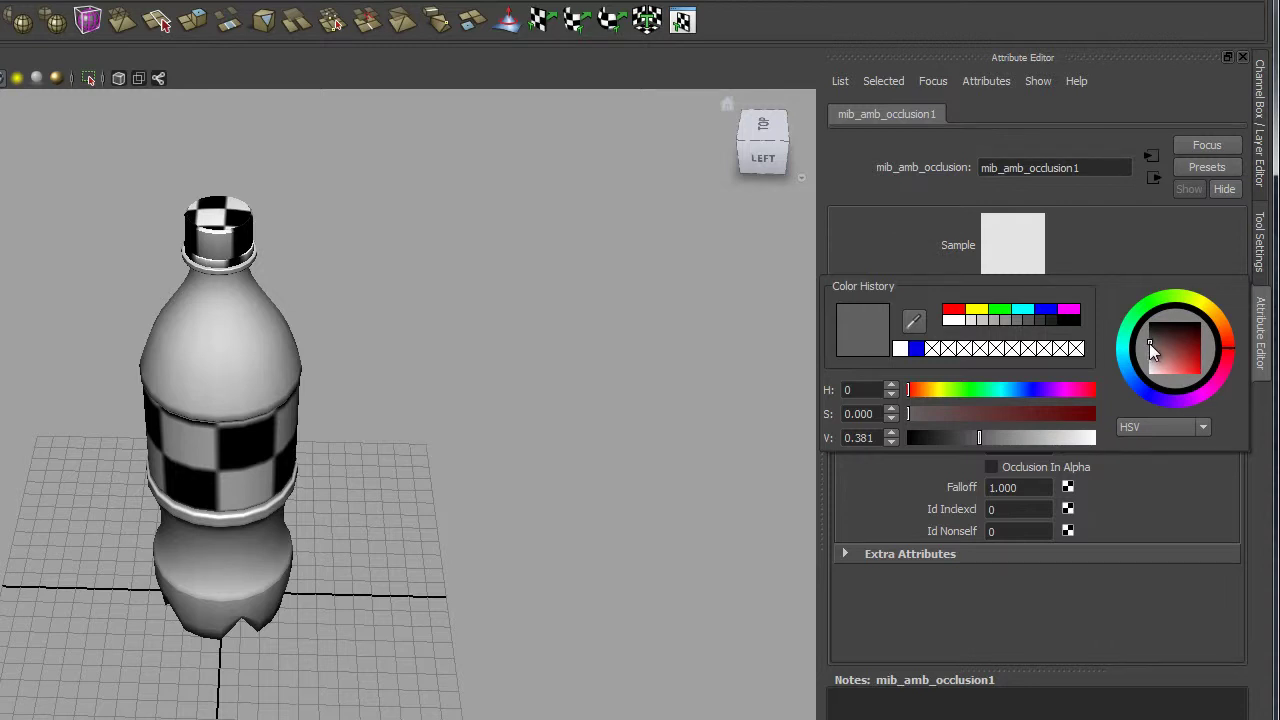
{"action": "mouse_move", "coordinate": [1228, 358]}
{"action": "left_mouse_down"}
{"action": "mouse_move", "coordinate": [1213, 316]}
{"action": "mouse_move", "coordinate": [1172, 298]}
{"action": "mouse_move", "coordinate": [1200, 303]}
{"action": "mouse_move", "coordinate": [1140, 316]}
{"action": "left_mouse_up"}
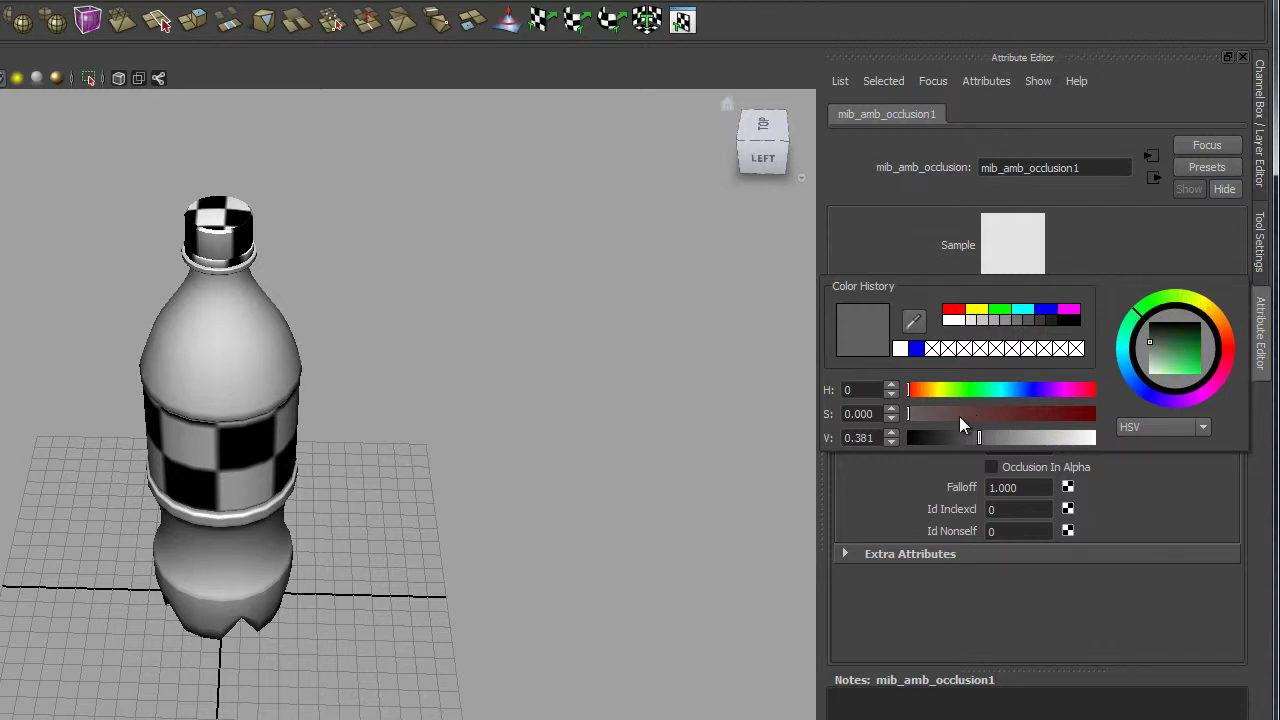
{"action": "left_click_drag", "start_coordinate": [910, 414], "coordinate": [1015, 416]}
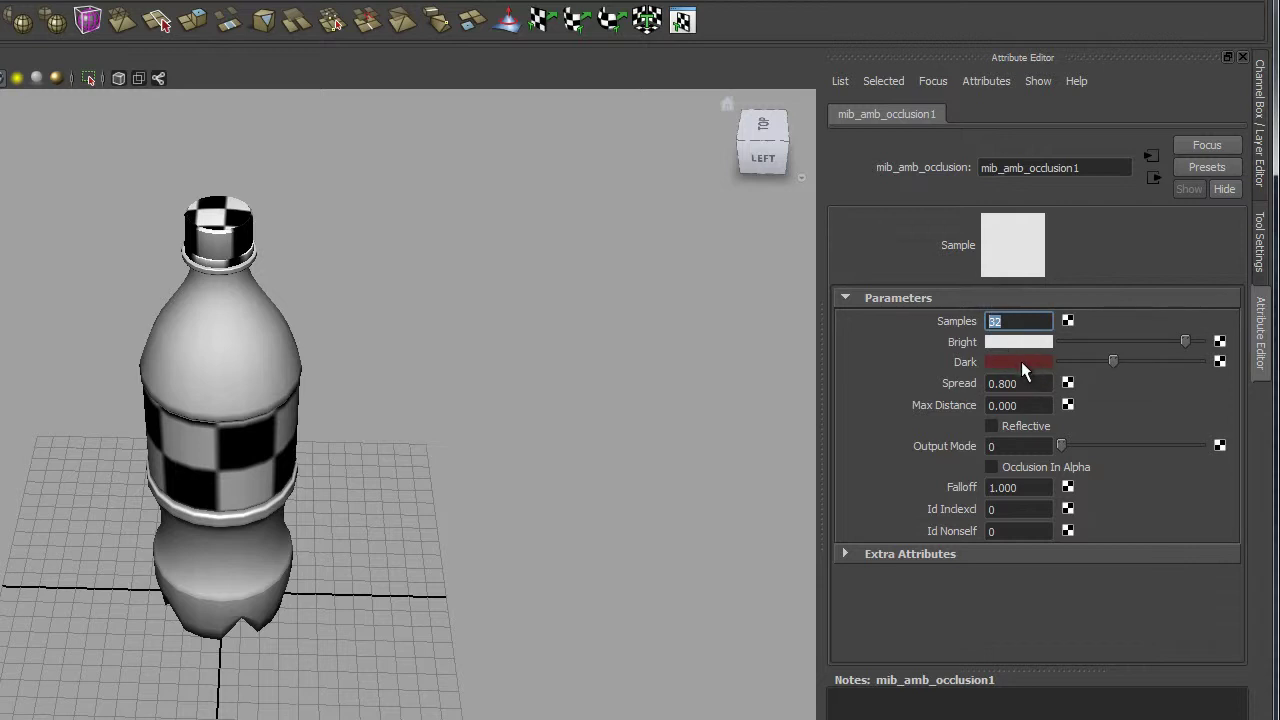
{"action": "left_click", "coordinate": [1021, 362]}
{"action": "left_click_drag", "start_coordinate": [1012, 413], "coordinate": [862, 420]}
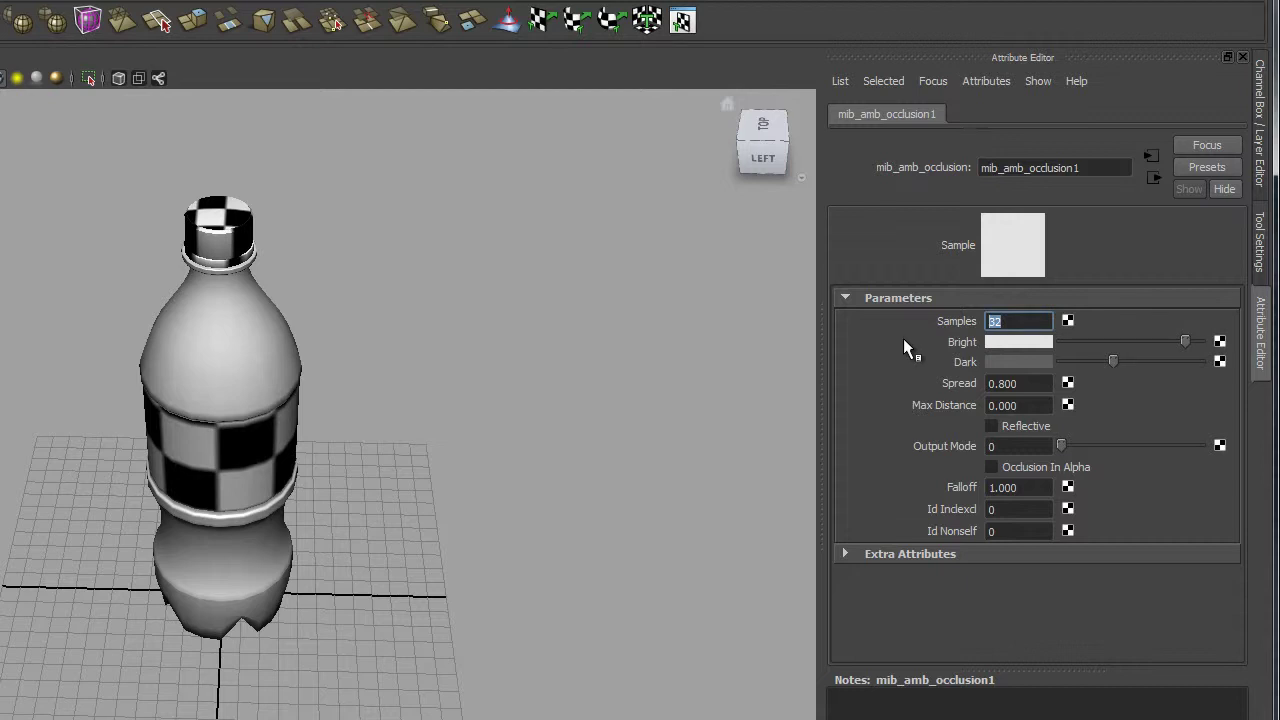
- Set the ambient occlusion's max distance to 2
{"action": "left_click", "coordinate": [1030, 405]}
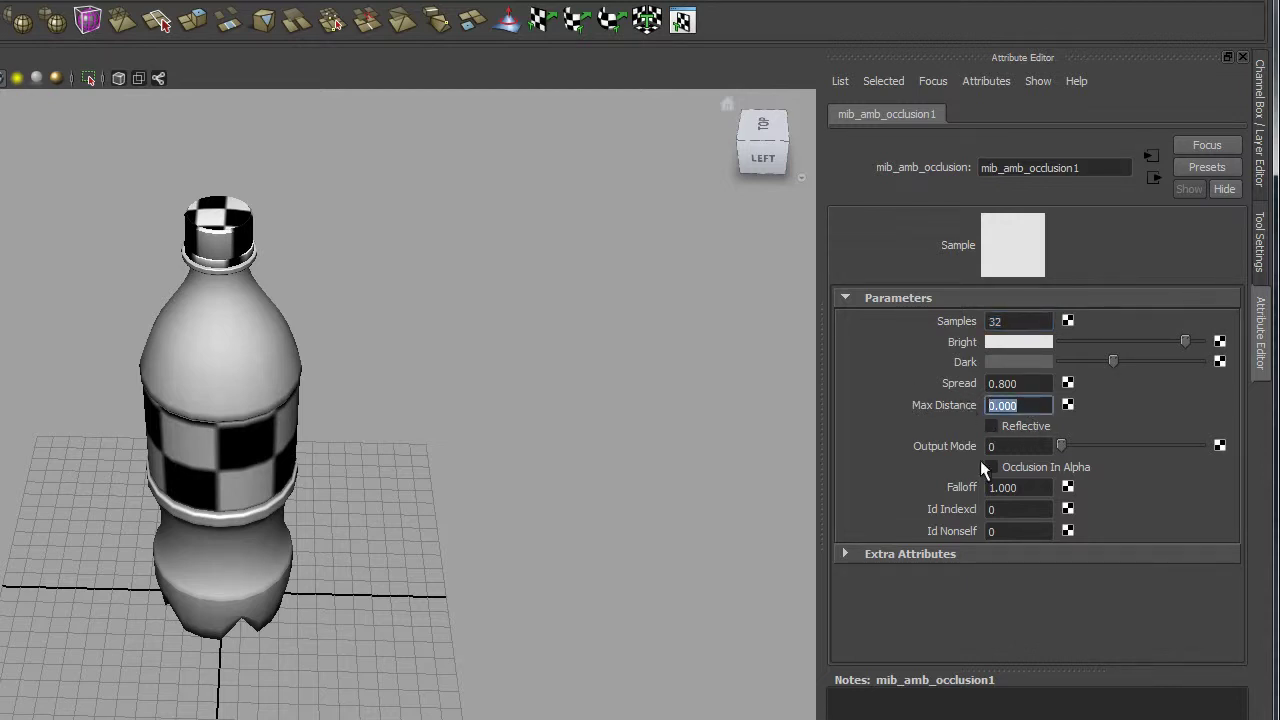
{"action": "type", "text": "2"}
{"action": "key", "text": "Return"}
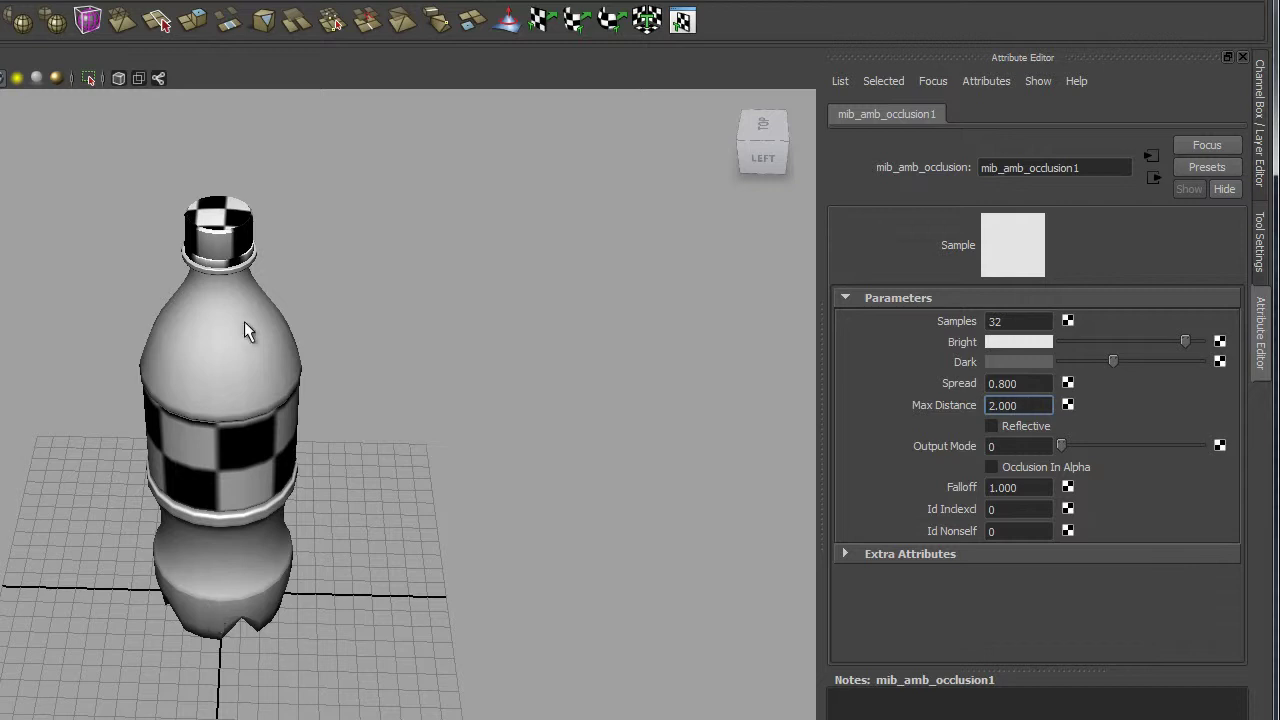
{"action": "left_click_drag", "start_coordinate": [263, 400], "coordinate": [277, 334], "text": "alt"}
{"action": "right_click_drag", "start_coordinate": [277, 334], "coordinate": [429, 234], "text": "alt"}
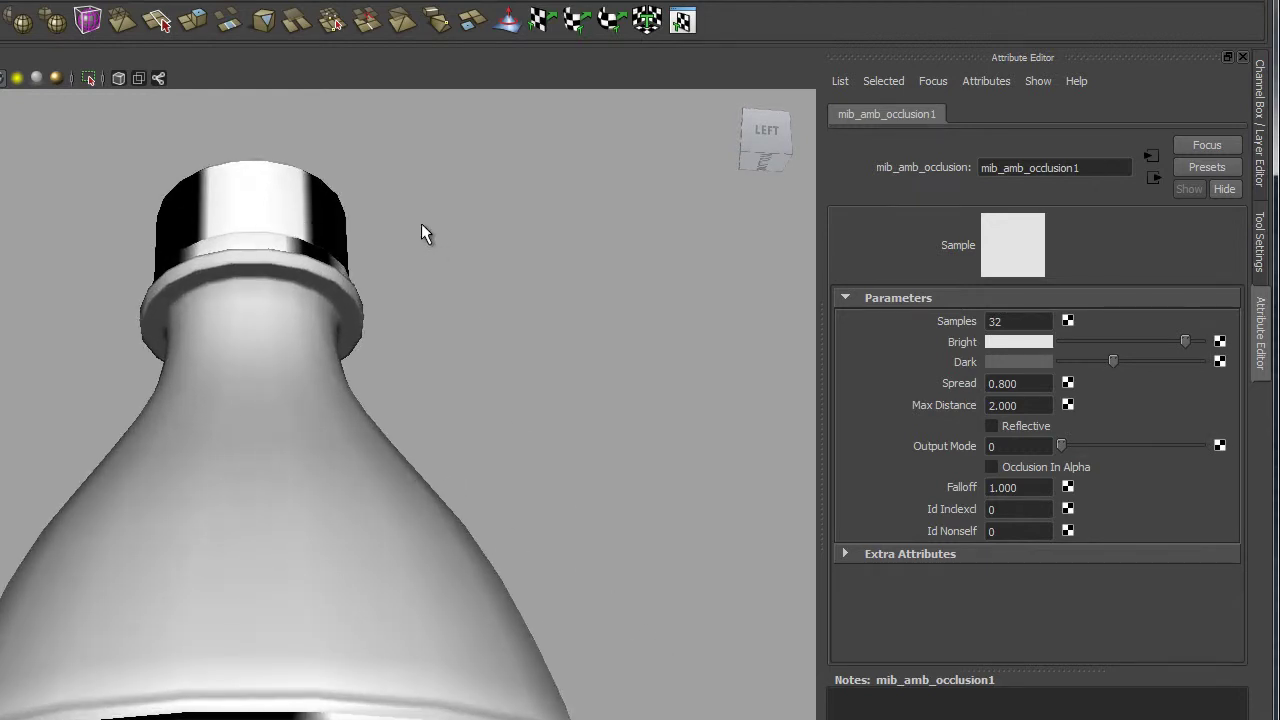
- Enable Reflective and Occlusion In Alpha on the ambient occlusion node
{"action": "left_click_drag", "start_coordinate": [337, 346], "coordinate": [377, 316], "text": "alt"}
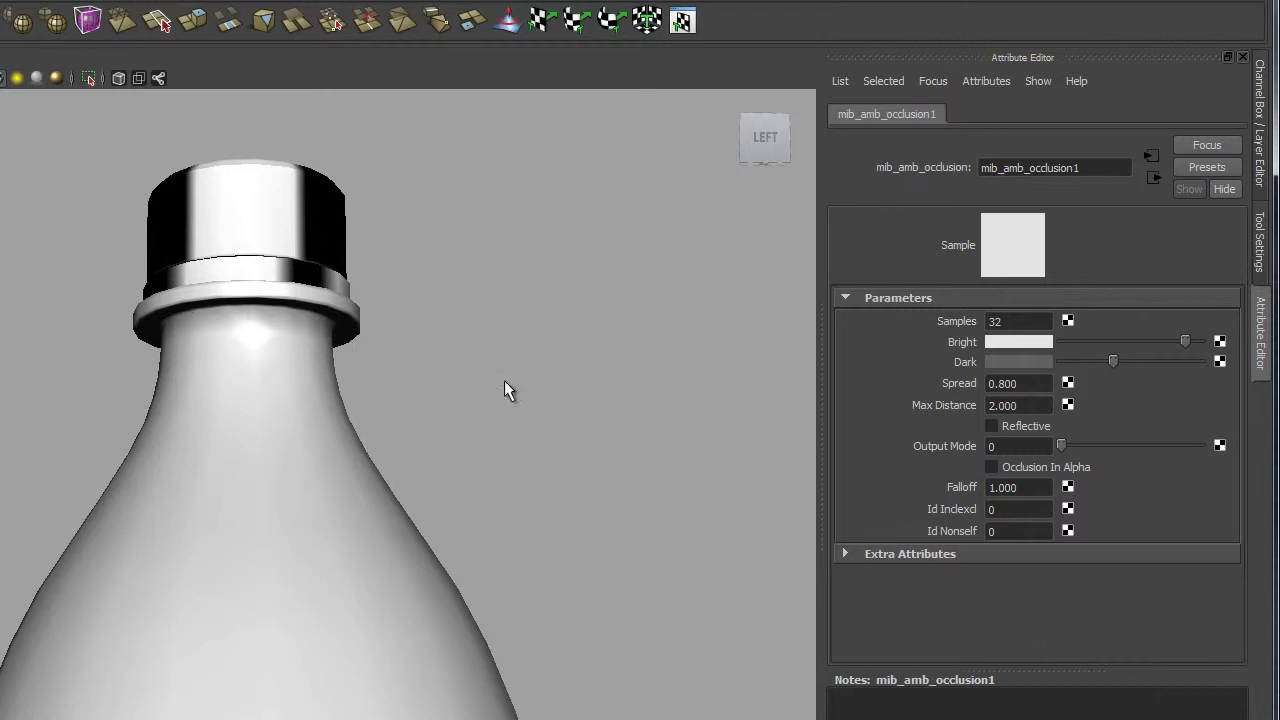
{"action": "double_click", "coordinate": [1025, 405]}
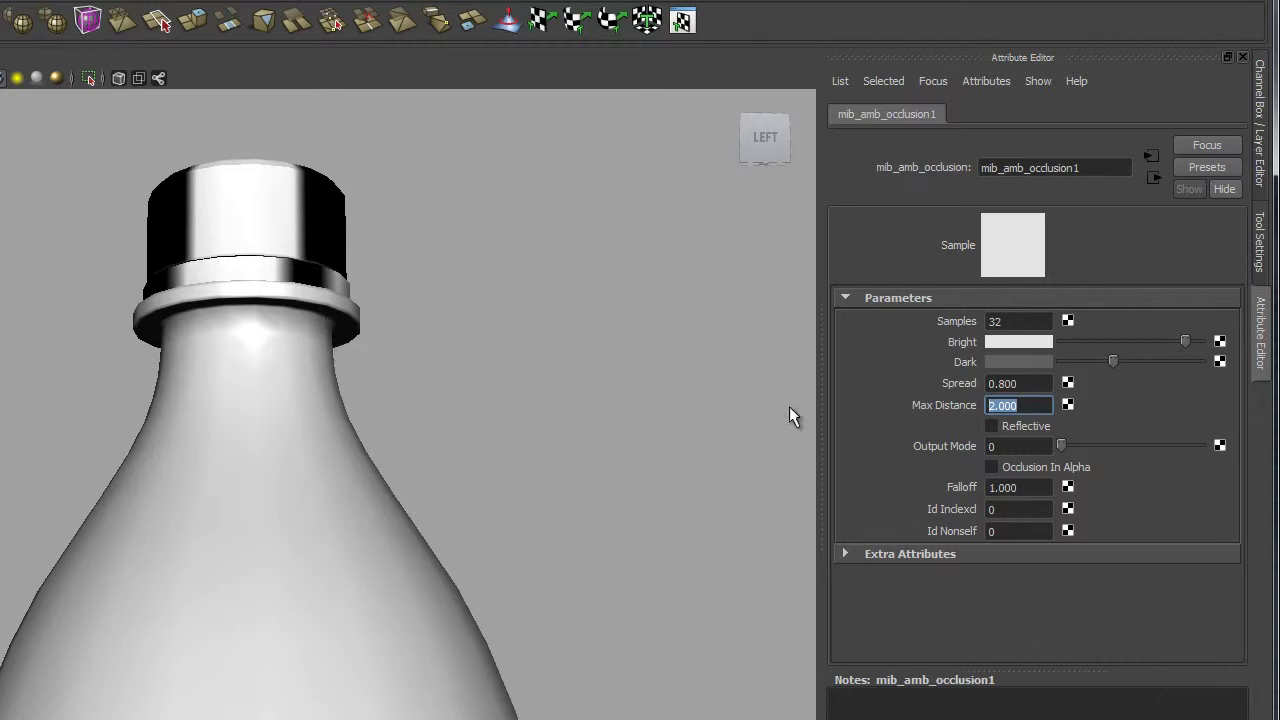
{"action": "left_click", "coordinate": [1028, 428]}
{"action": "right_click_drag", "start_coordinate": [399, 644], "coordinate": [37, 271], "text": "alt"}
{"action": "left_click_drag", "start_coordinate": [37, 271], "coordinate": [23, 413], "text": "alt"}
{"action": "middle_click_drag", "start_coordinate": [290, 585], "coordinate": [320, 460], "text": "alt"}
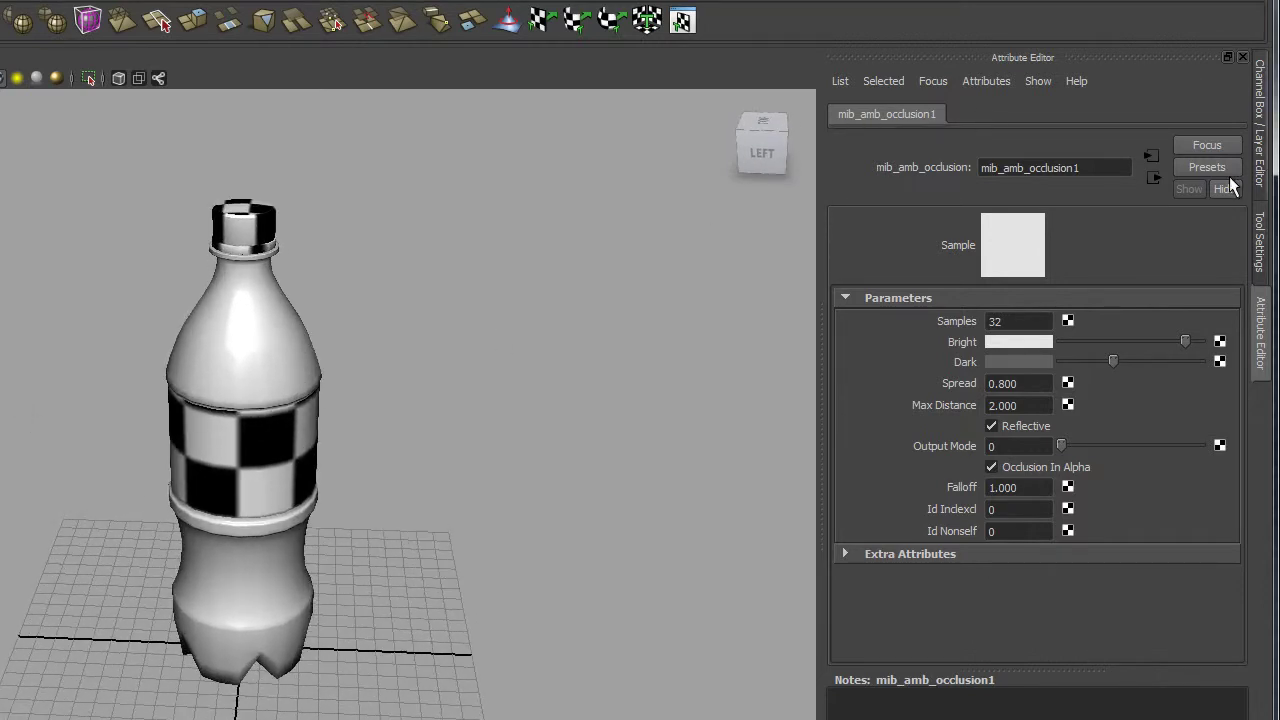
- Return to the plastic shader's attributes and show the Hypershade beside the perspective view
{"action": "left_click", "coordinate": [1153, 178]}
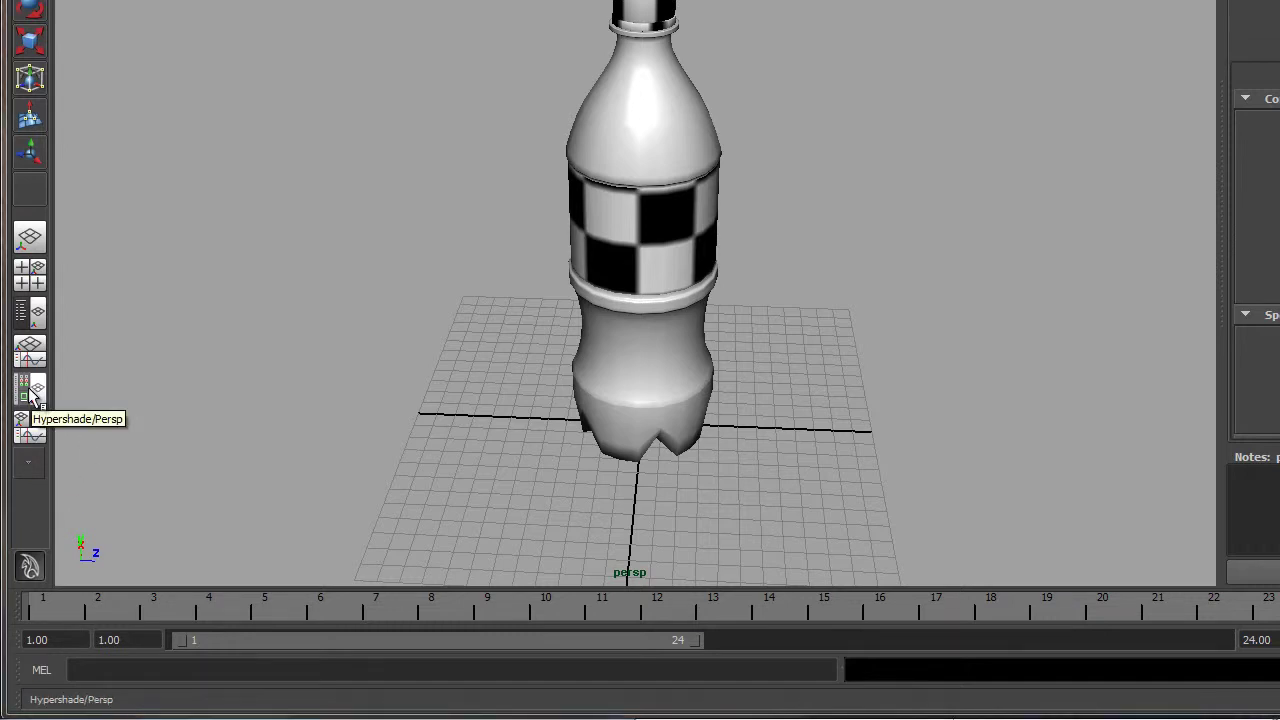
{"action": "left_click", "coordinate": [30, 393]}
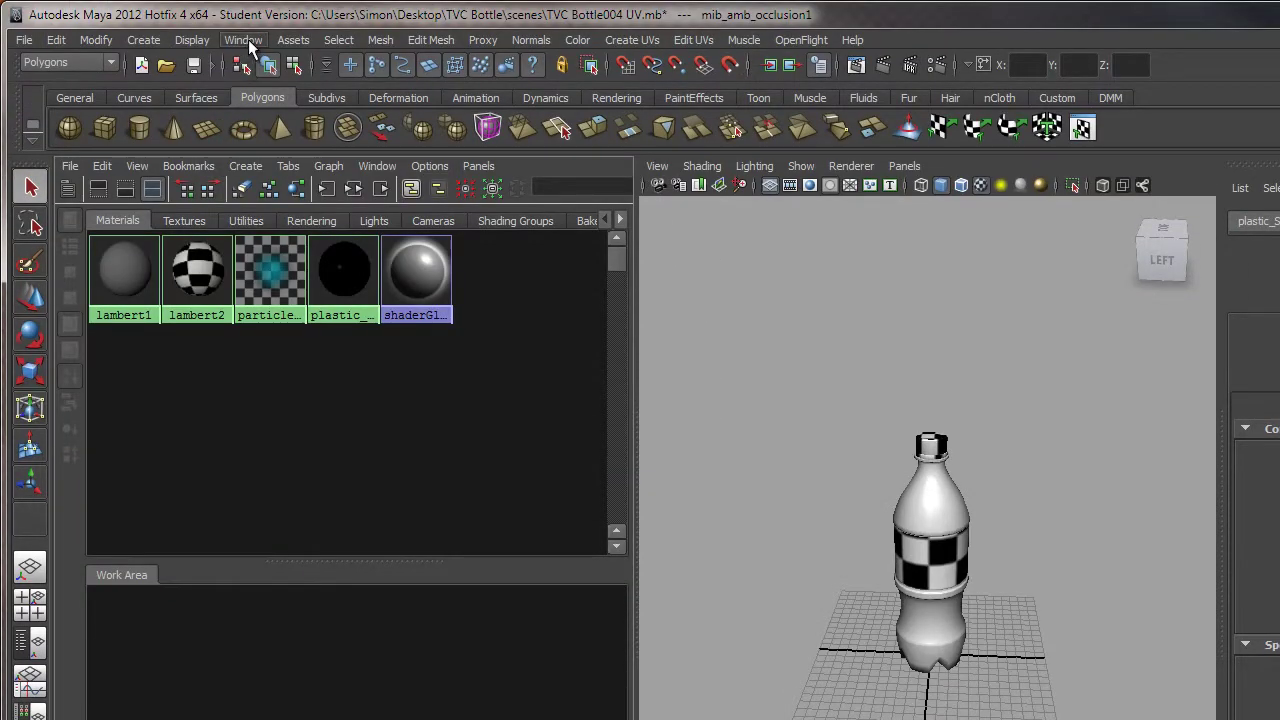
{"action": "left_click", "coordinate": [244, 40]}
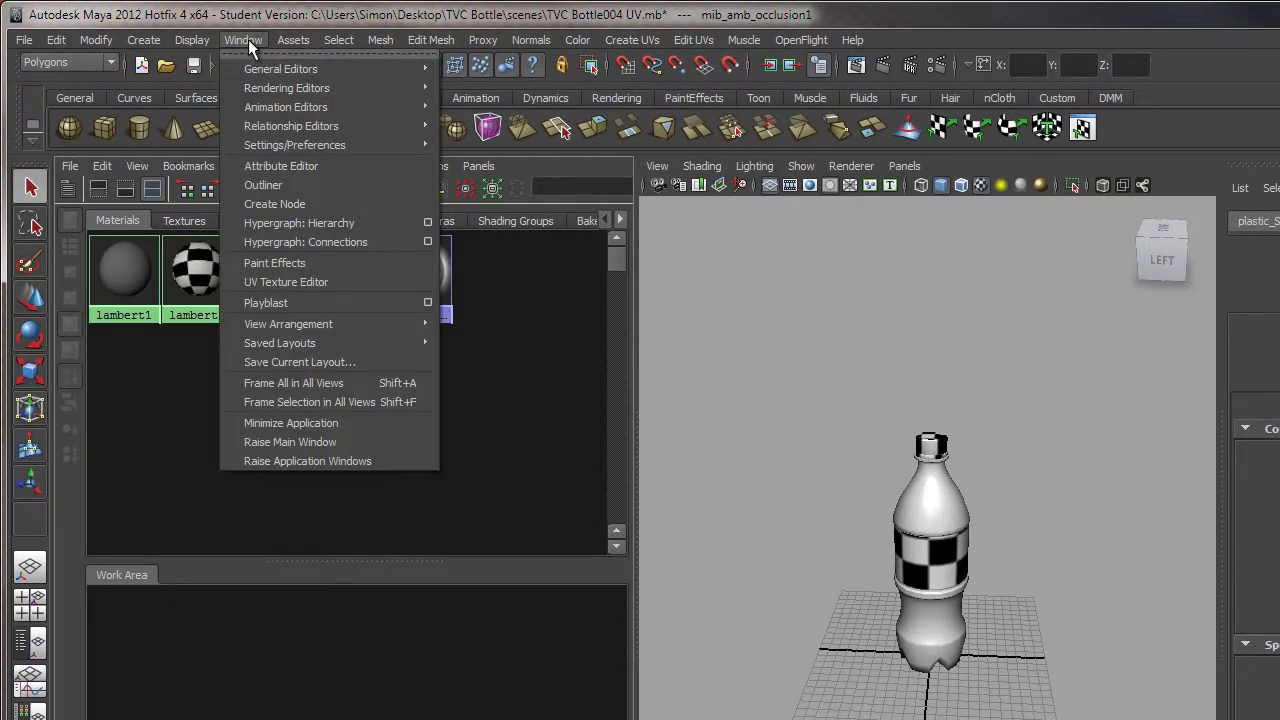
{"action": "mouse_move", "coordinate": [340, 88]}
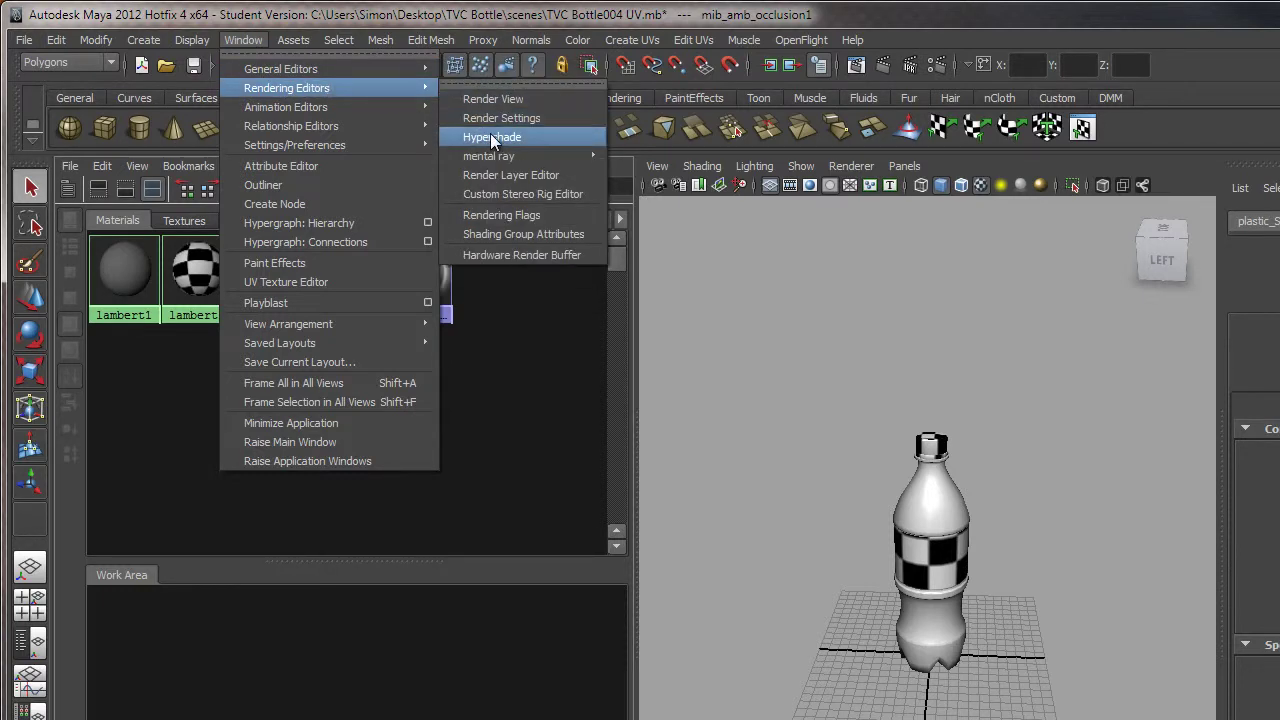
{"action": "left_click", "coordinate": [1216, 44]}
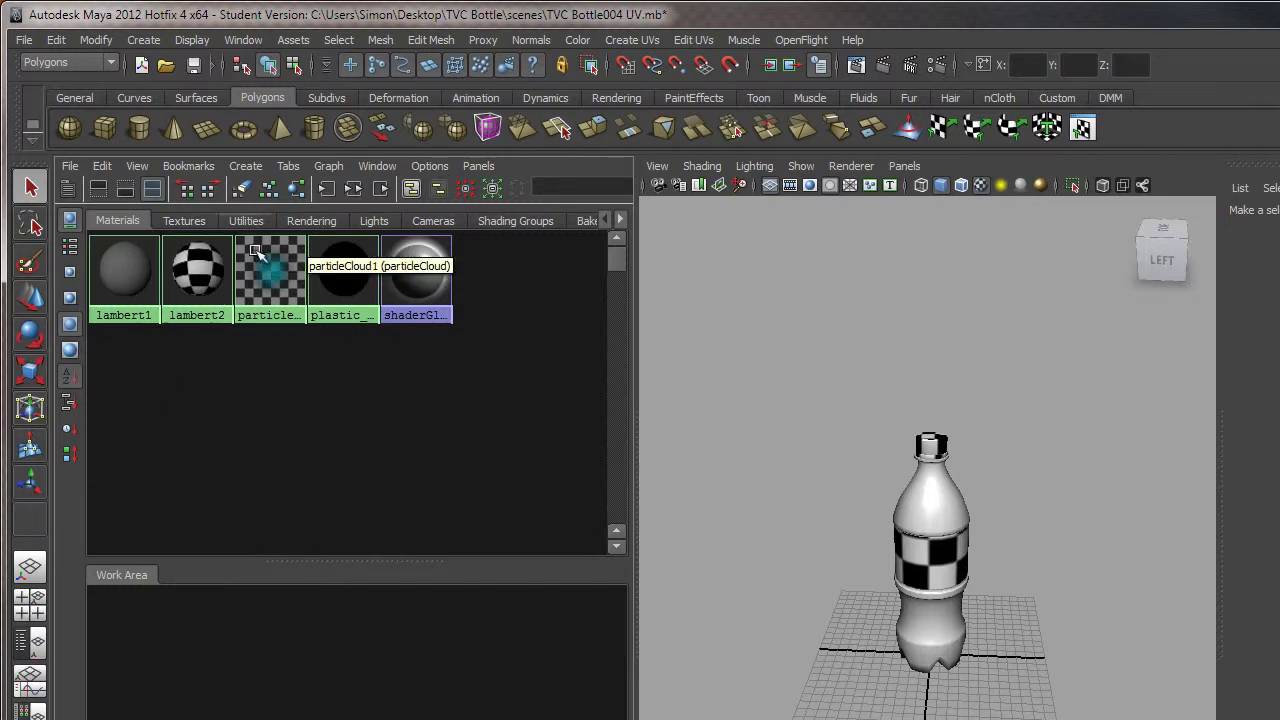
- Examine the scene's materials in the Hypershade at the largest swatch size
{"action": "left_click", "coordinate": [66, 352]}
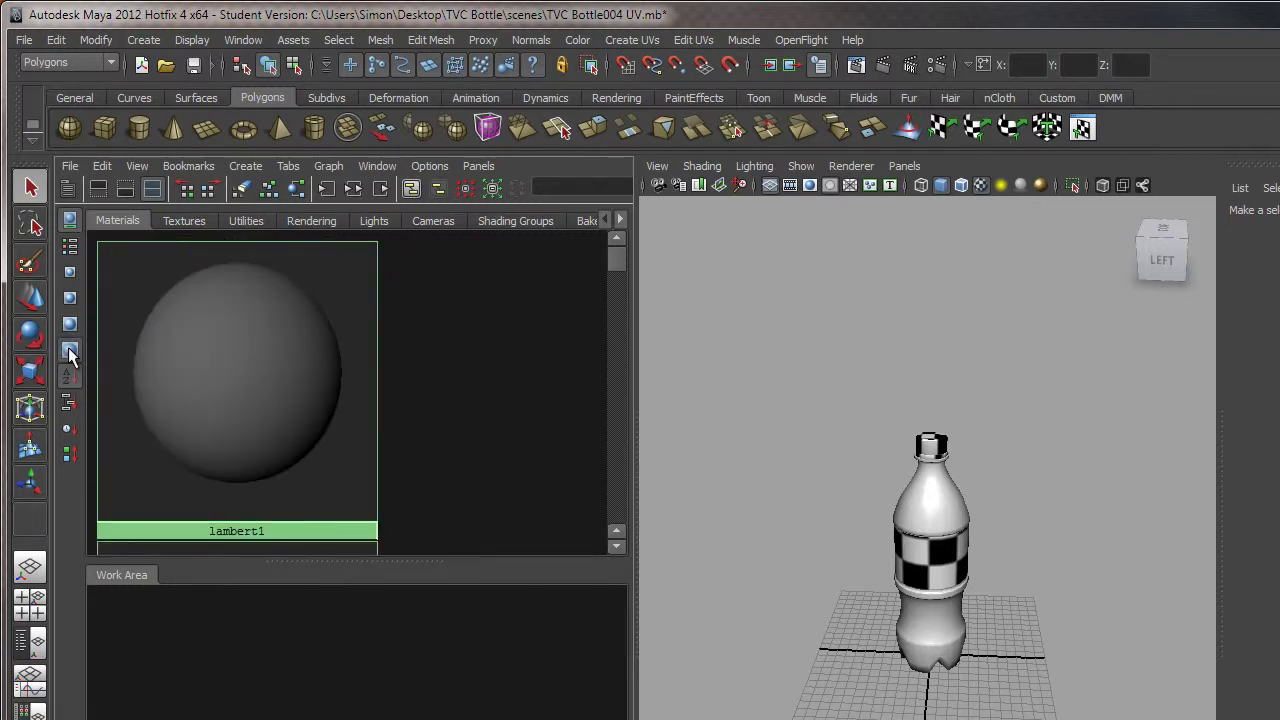
{"action": "scroll", "coordinate": [283, 436], "scroll_direction": "down", "scroll_amount": 3}
{"action": "scroll", "coordinate": [275, 428], "scroll_direction": "down", "scroll_amount": 5}
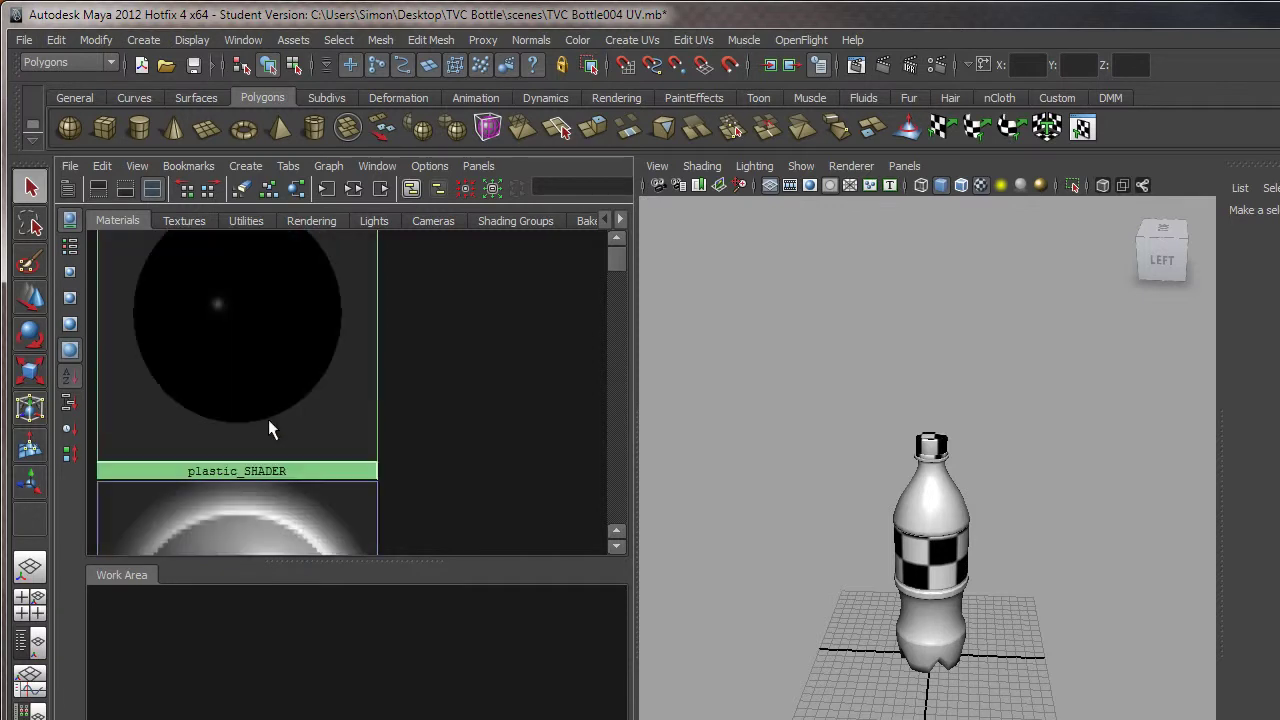
{"action": "scroll", "coordinate": [265, 440], "scroll_direction": "up", "scroll_amount": 3}
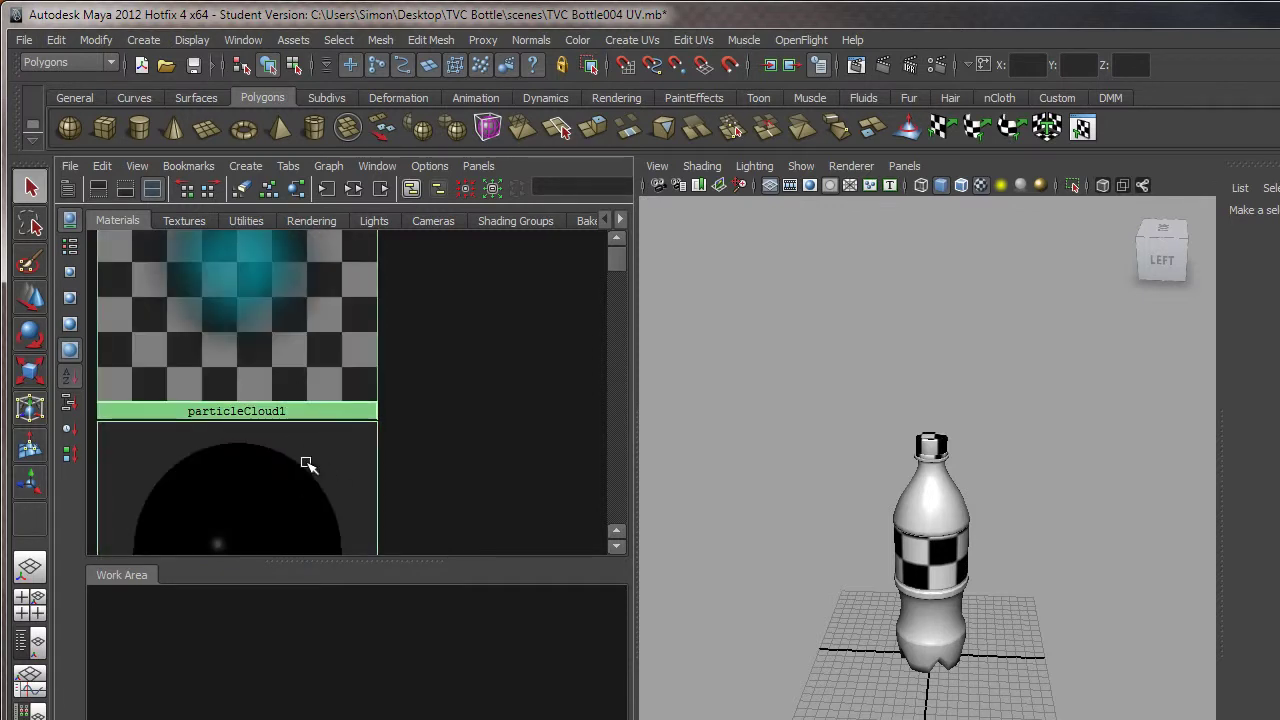
{"action": "scroll", "coordinate": [306, 463], "scroll_direction": "down", "scroll_amount": 2}
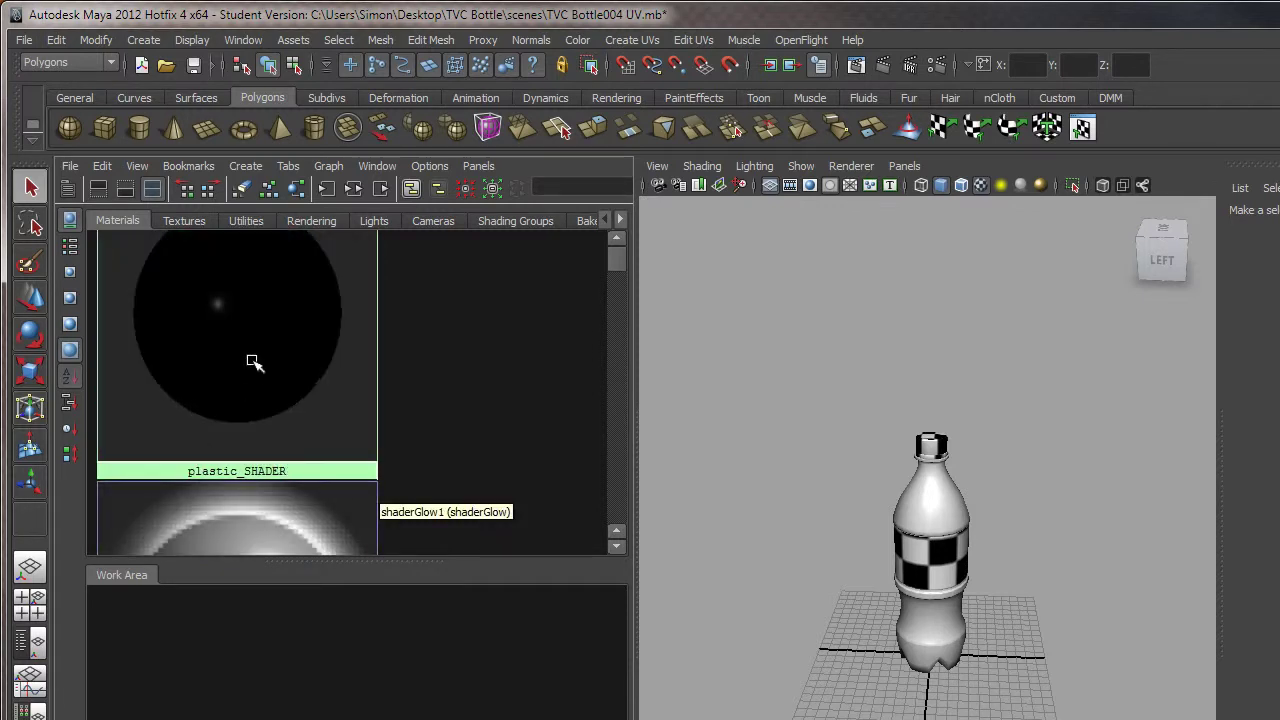
{"action": "scroll", "coordinate": [615, 260], "scroll_direction": "up", "scroll_amount": 4}
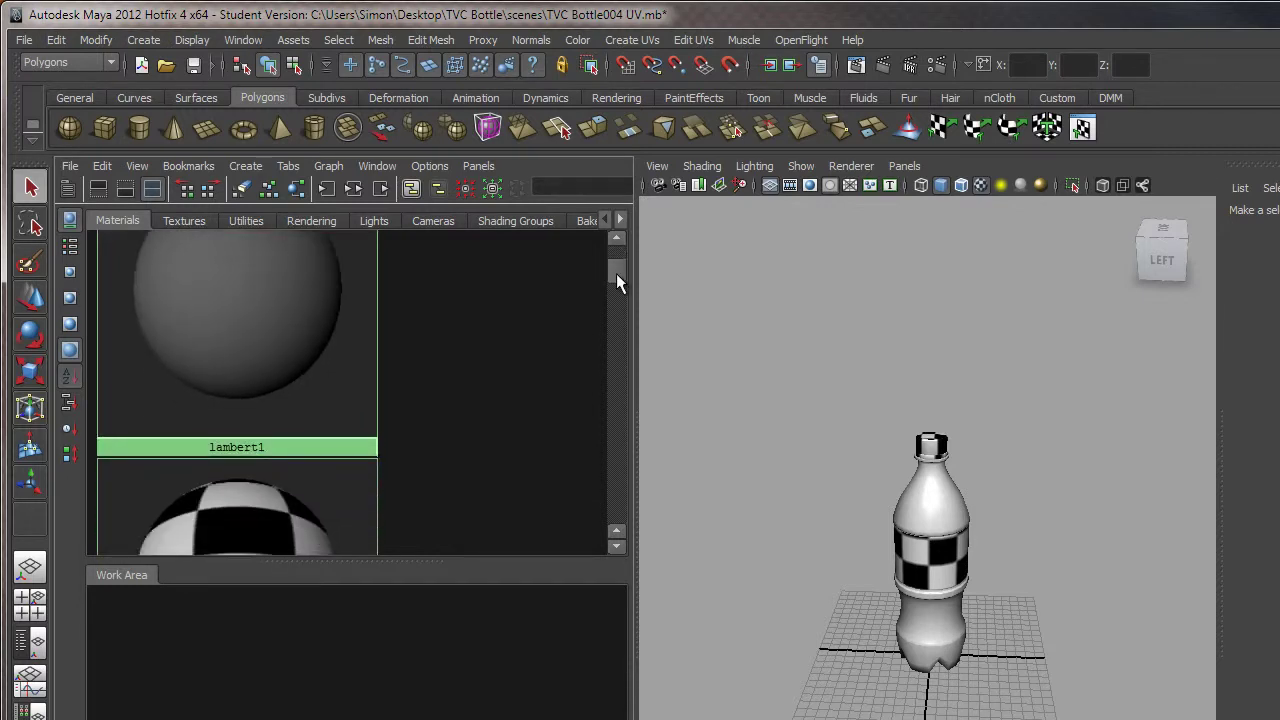
{"action": "scroll", "coordinate": [411, 426], "scroll_direction": "down", "scroll_amount": 5}
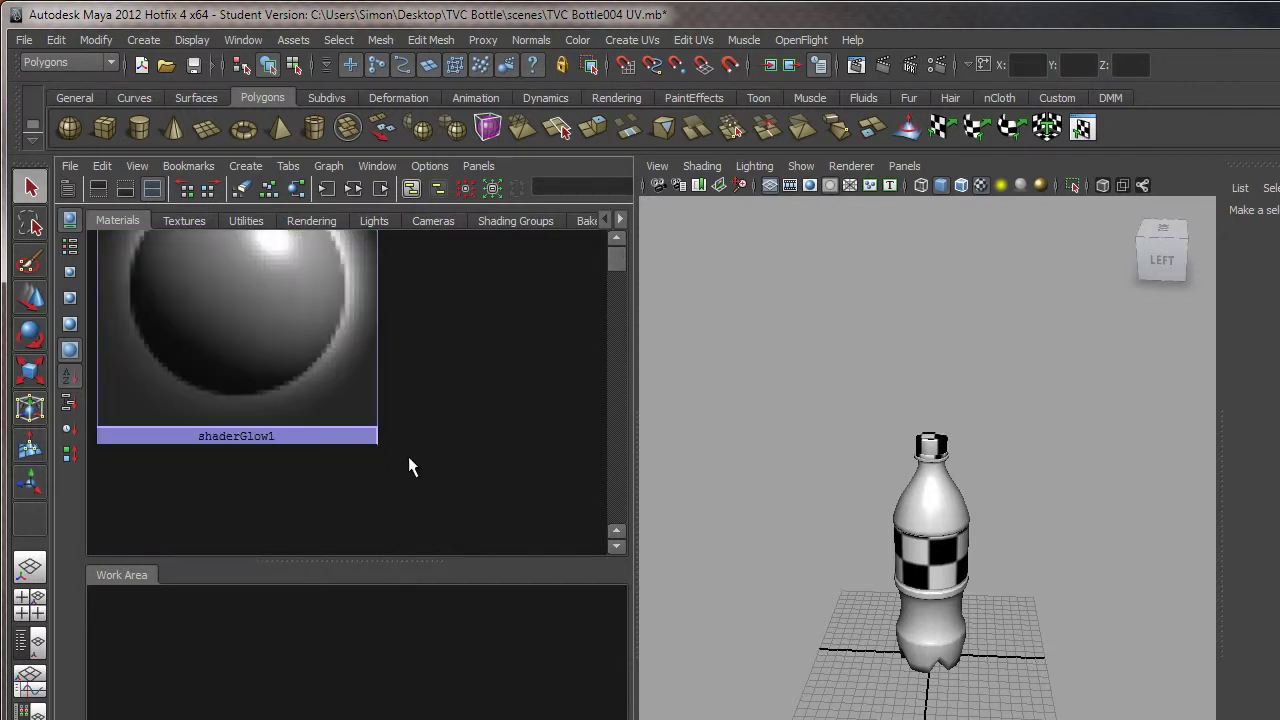
{"action": "scroll", "coordinate": [329, 428], "scroll_direction": "up", "scroll_amount": 3}
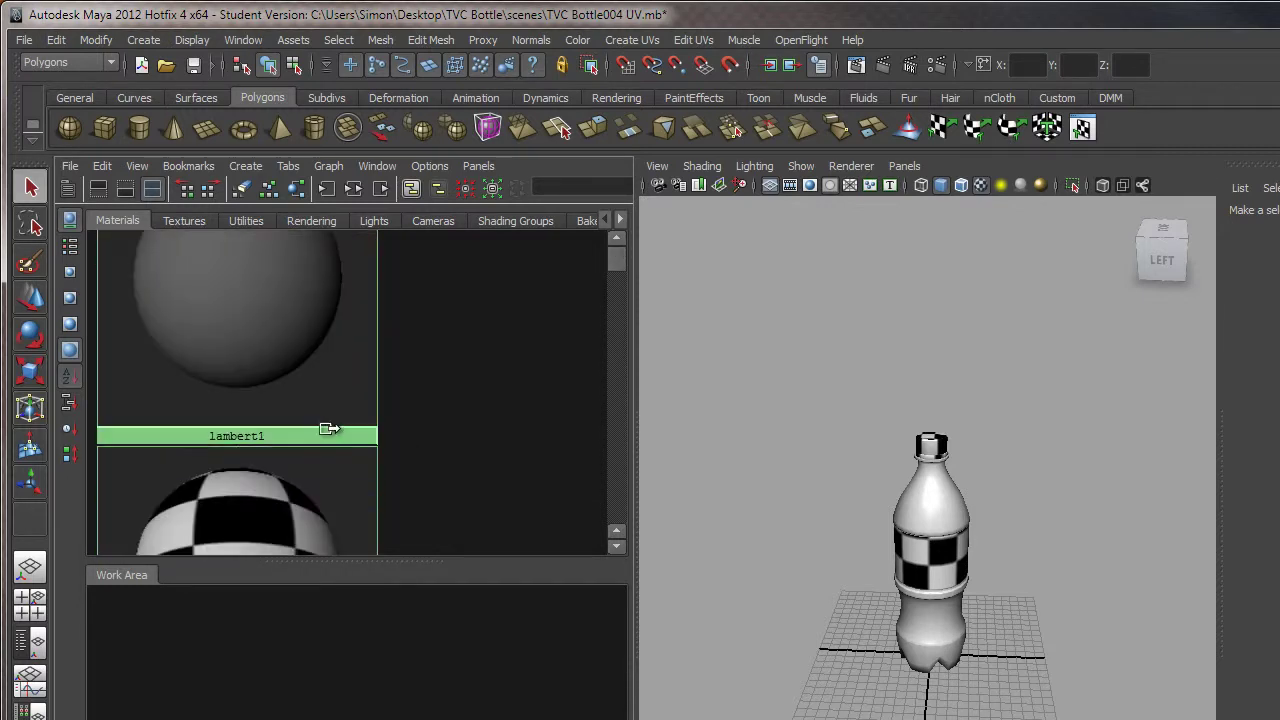
{"action": "scroll", "coordinate": [329, 429], "scroll_direction": "up", "scroll_amount": 1}
{"action": "scroll", "coordinate": [314, 412], "scroll_direction": "down", "scroll_amount": 6}
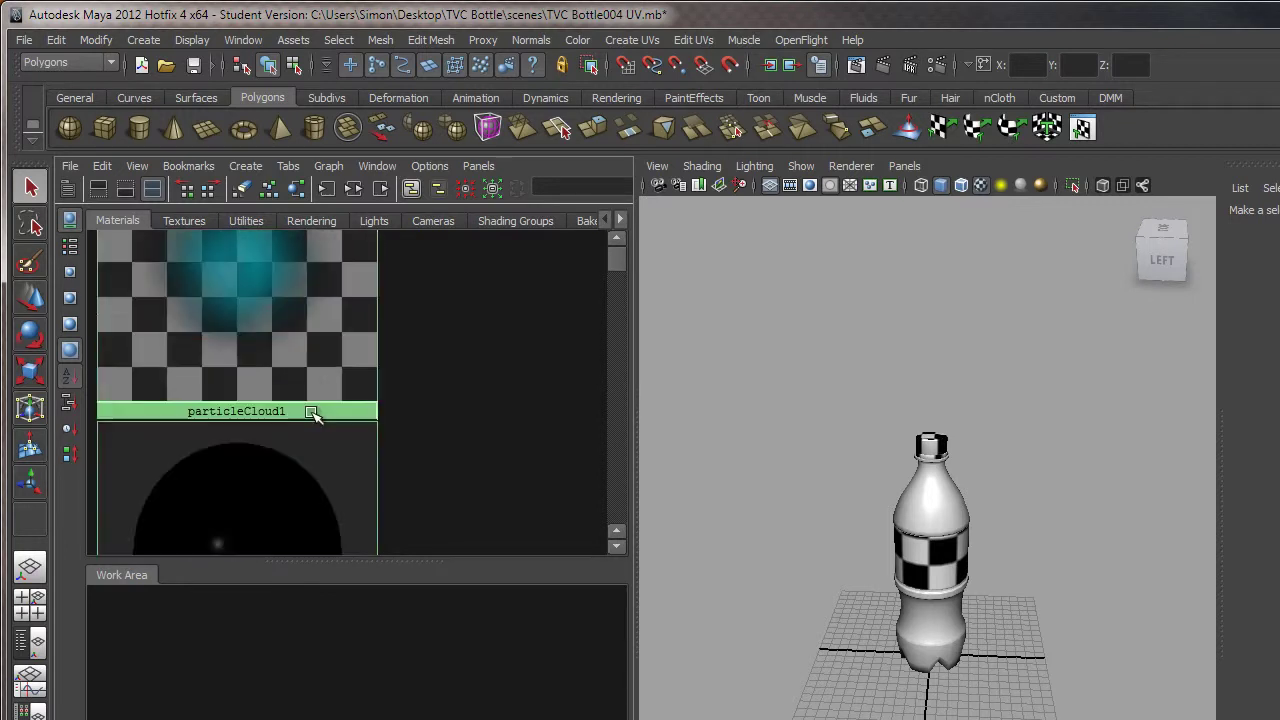
{"action": "scroll", "coordinate": [310, 415], "scroll_direction": "up", "scroll_amount": 2}
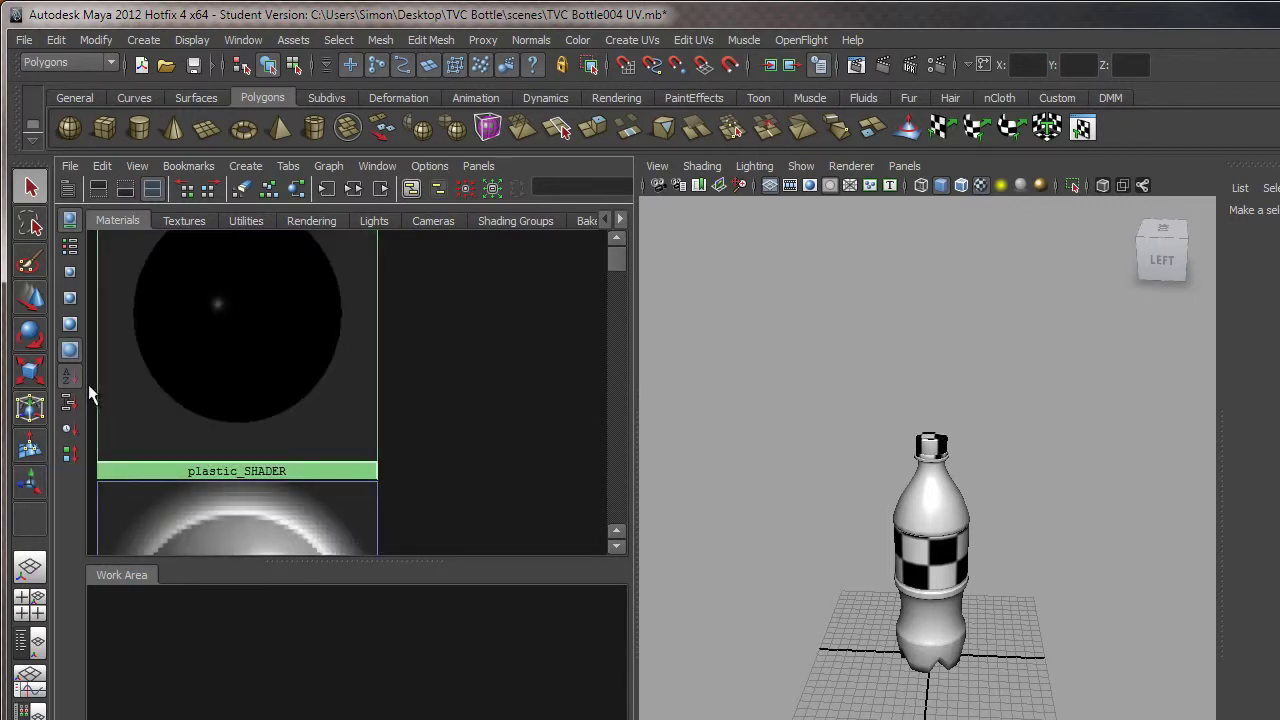
{"action": "left_click", "coordinate": [72, 352]}
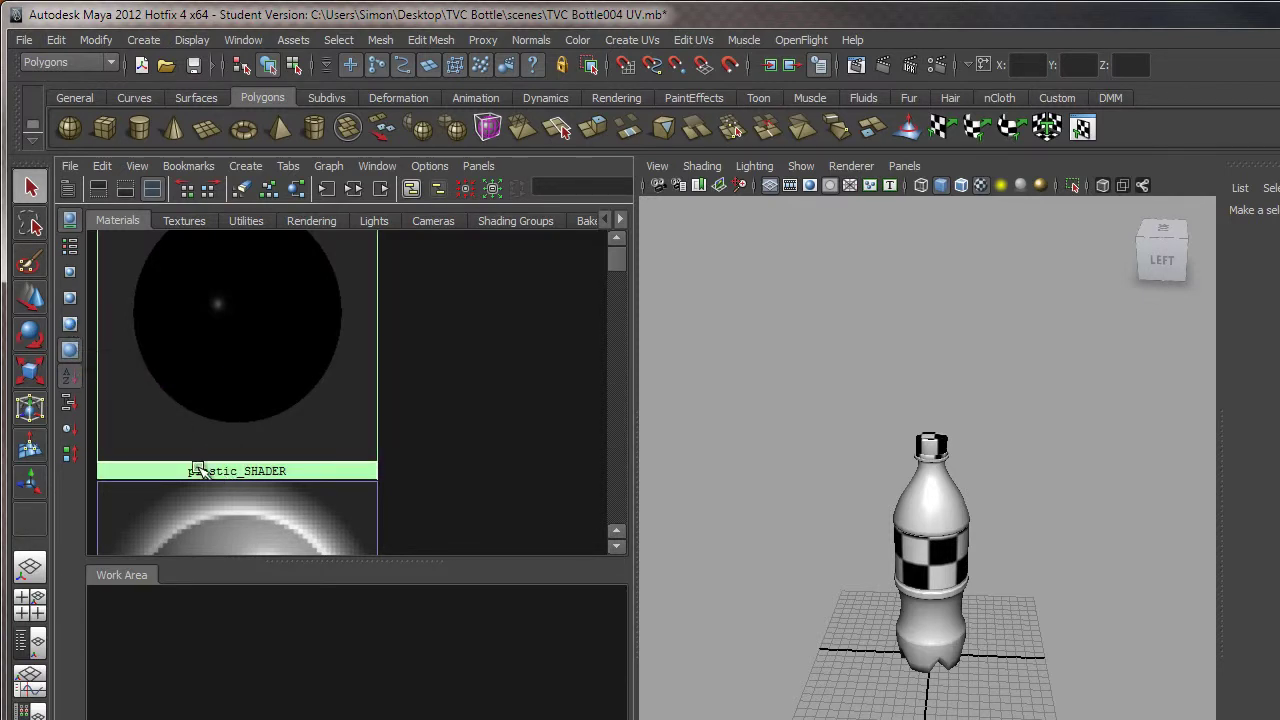
- Select plastic_SHADER in the name-only material list, then display the materials as icons with large swatches
{"action": "left_click", "coordinate": [70, 247]}
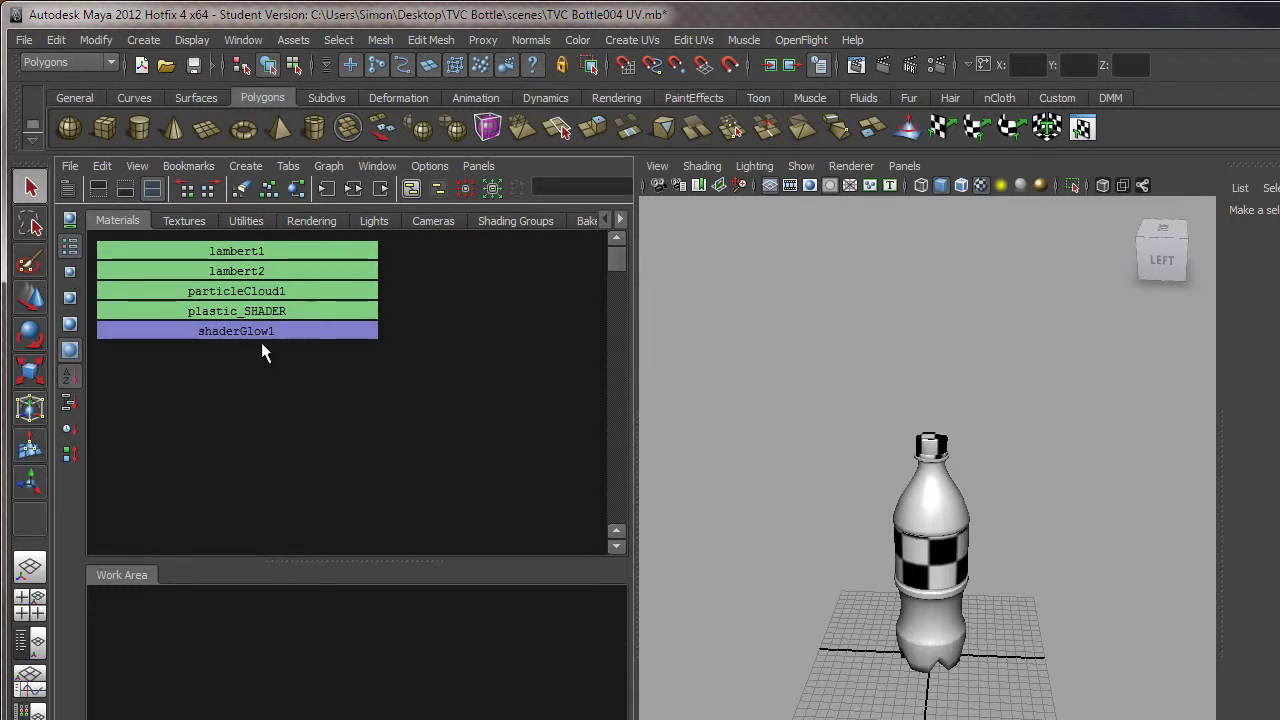
{"action": "left_click", "coordinate": [217, 311]}
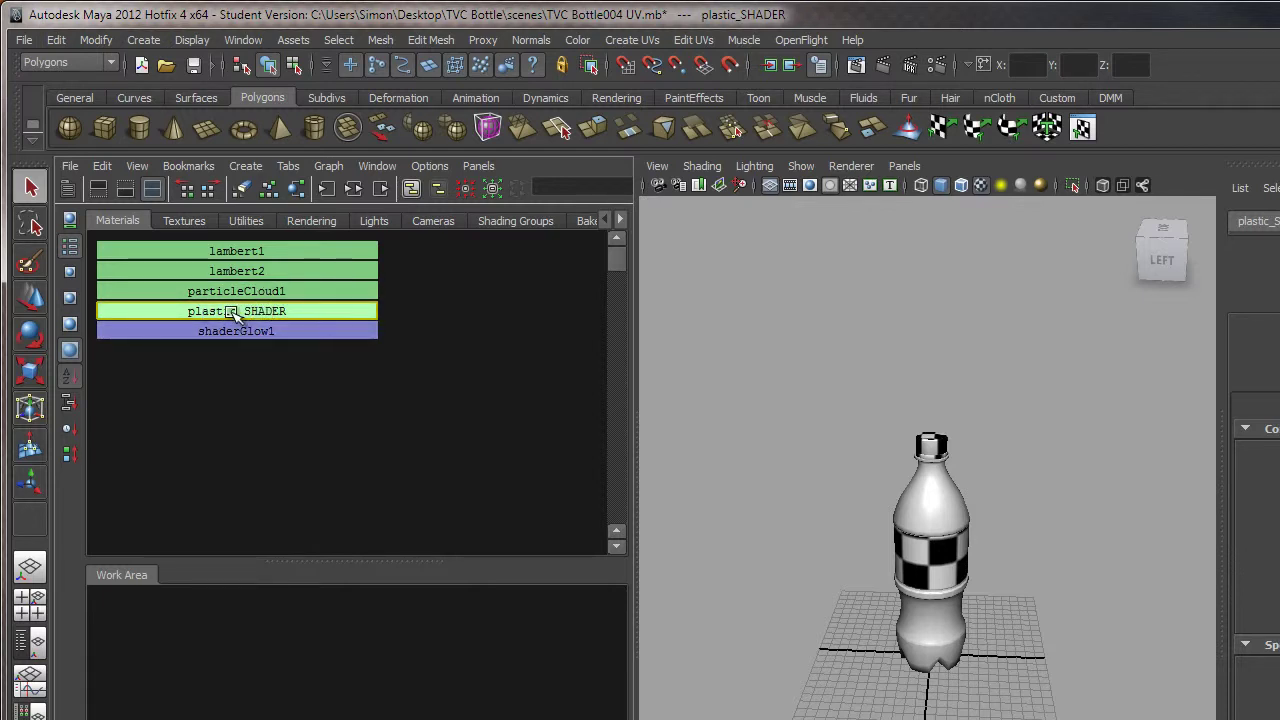
{"action": "left_click", "coordinate": [69, 322]}
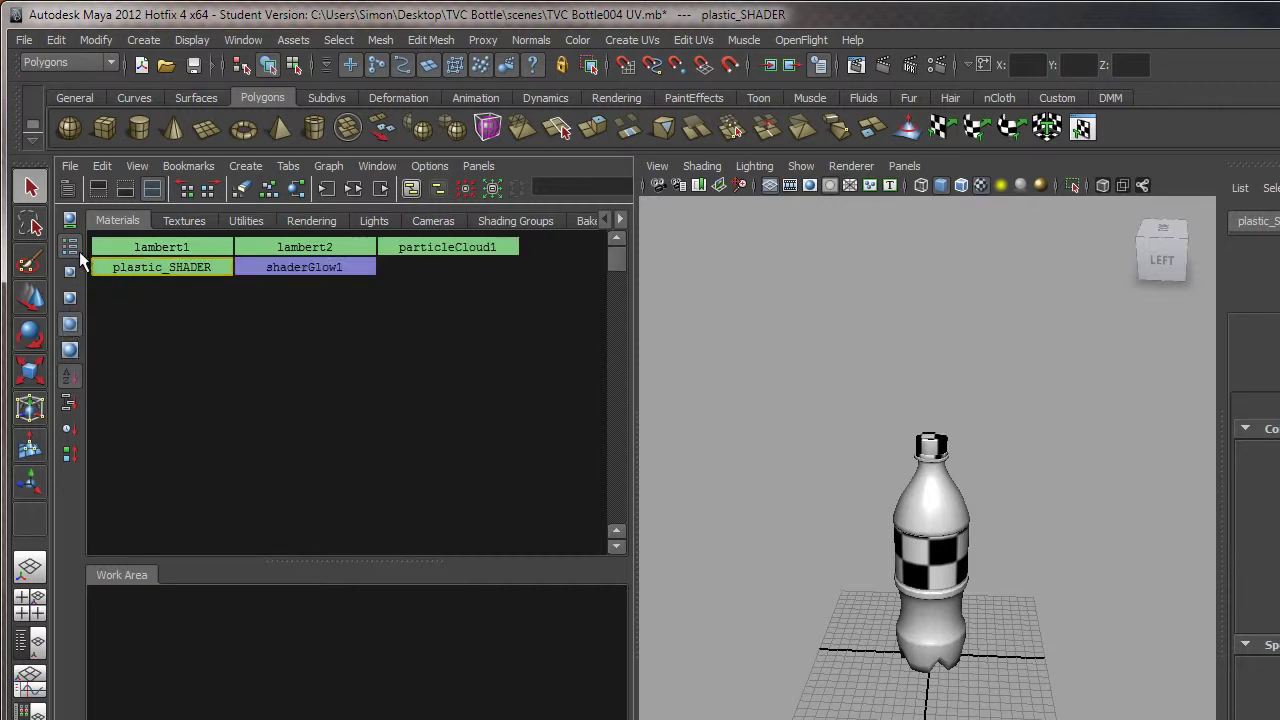
{"action": "left_click", "coordinate": [70, 221]}
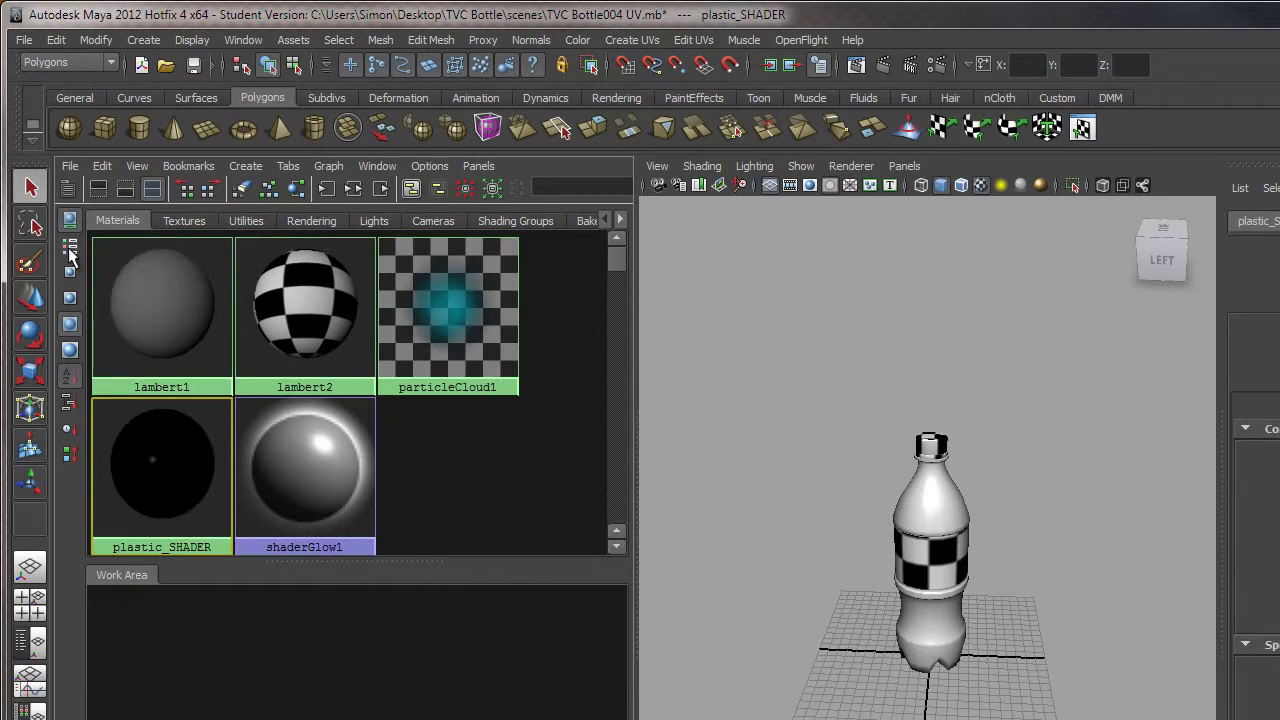
{"action": "left_click", "coordinate": [69, 242]}
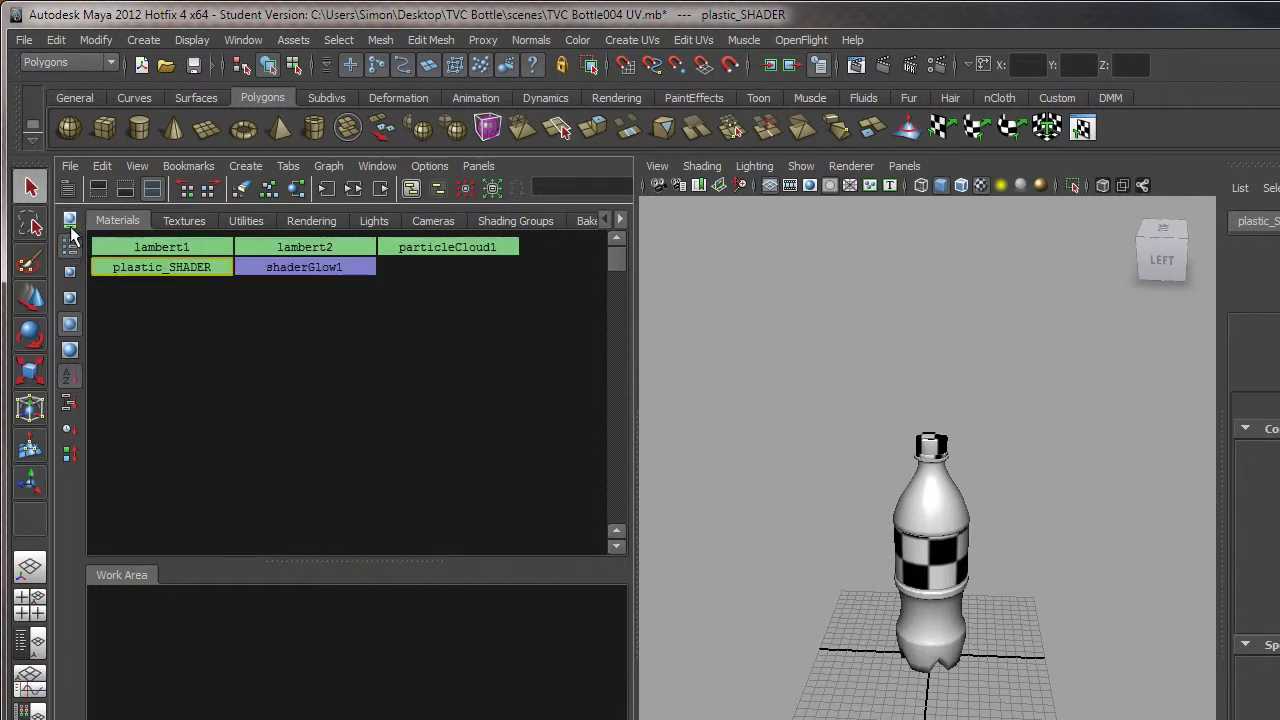
{"action": "left_click", "coordinate": [71, 222]}
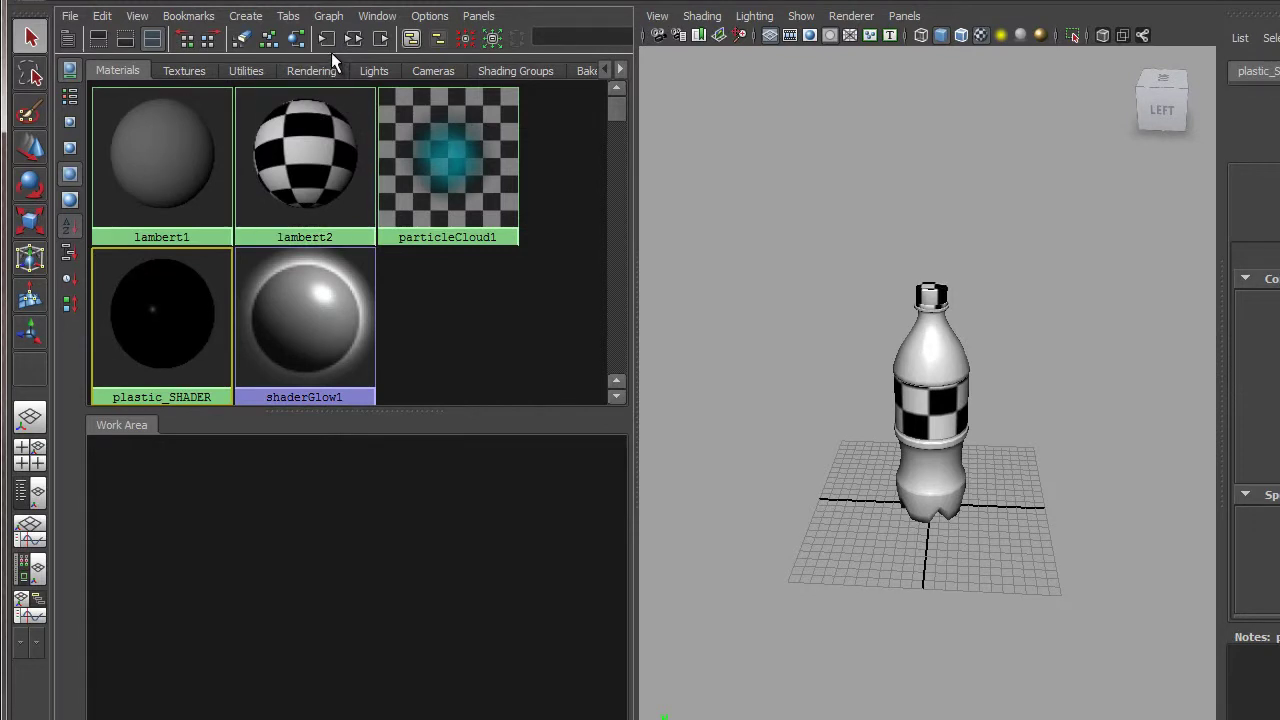
- Graph the input connections of plastic_SHADER in the Hypershade's work area
{"action": "left_click", "coordinate": [329, 17]}
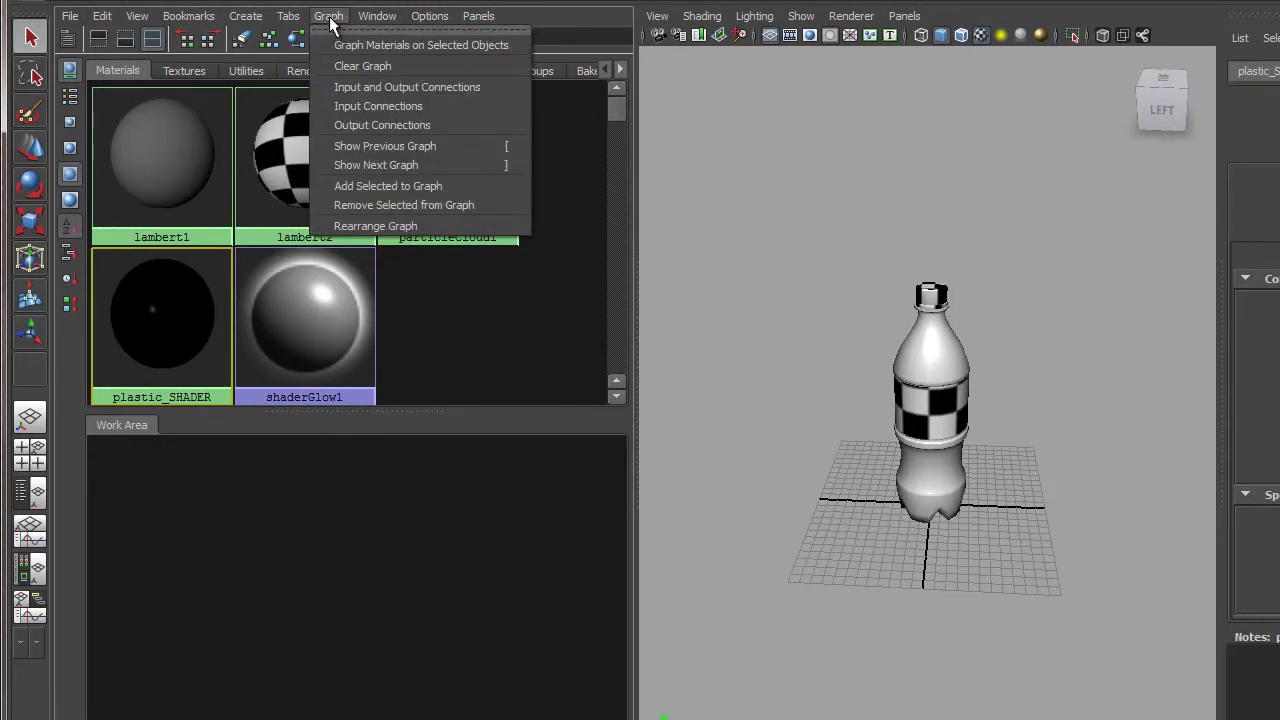
{"action": "left_click", "coordinate": [378, 106]}
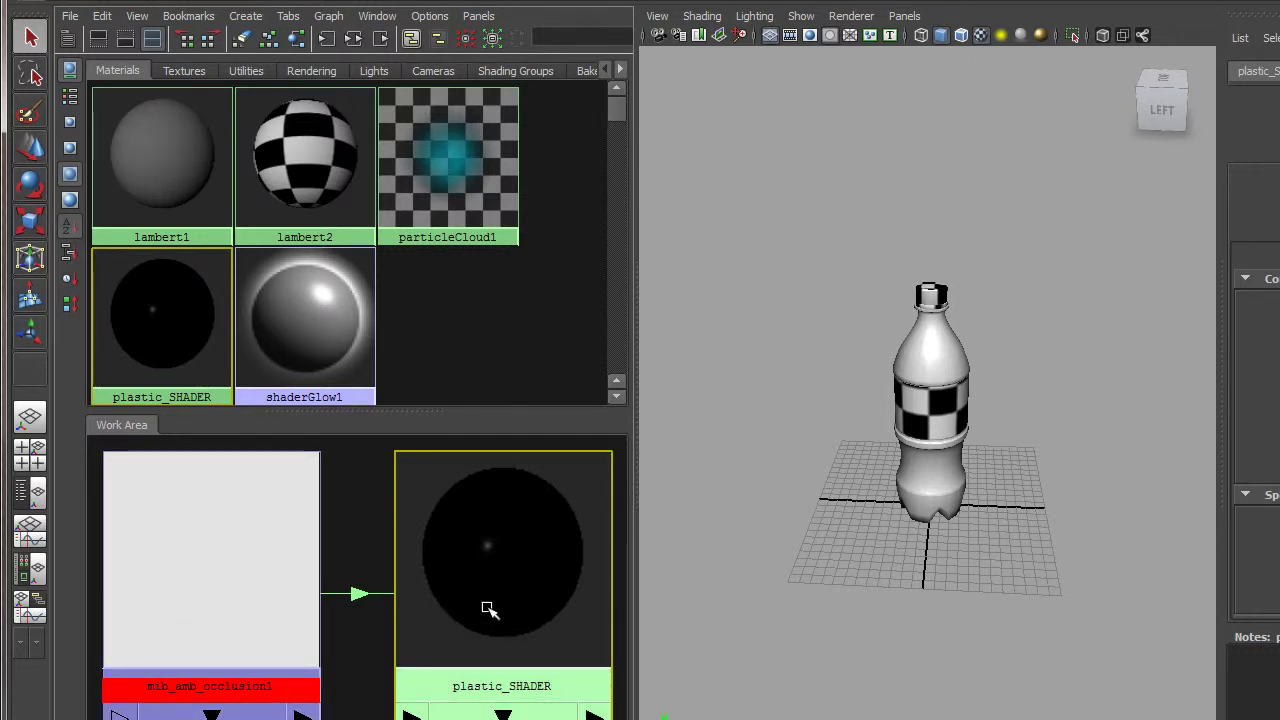
{"action": "scroll", "coordinate": [486, 606], "scroll_direction": "down", "scroll_amount": 5}
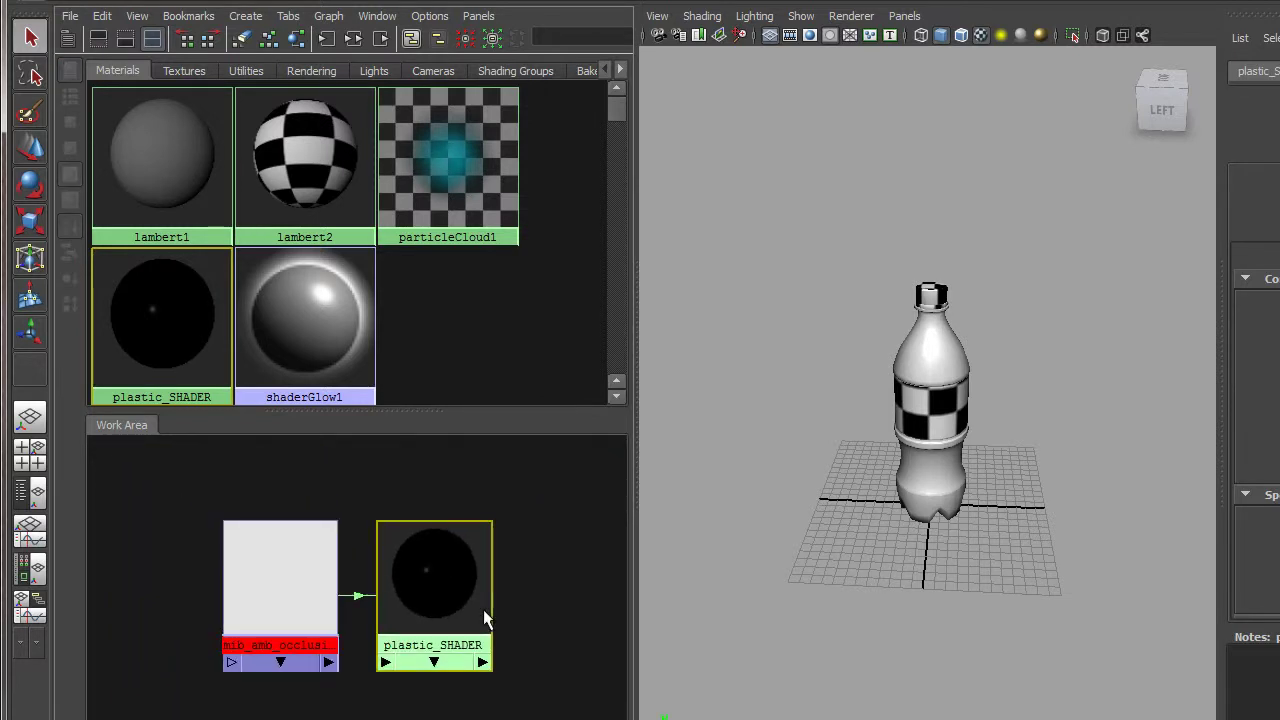
{"action": "scroll", "coordinate": [484, 612], "scroll_direction": "down", "scroll_amount": 3}
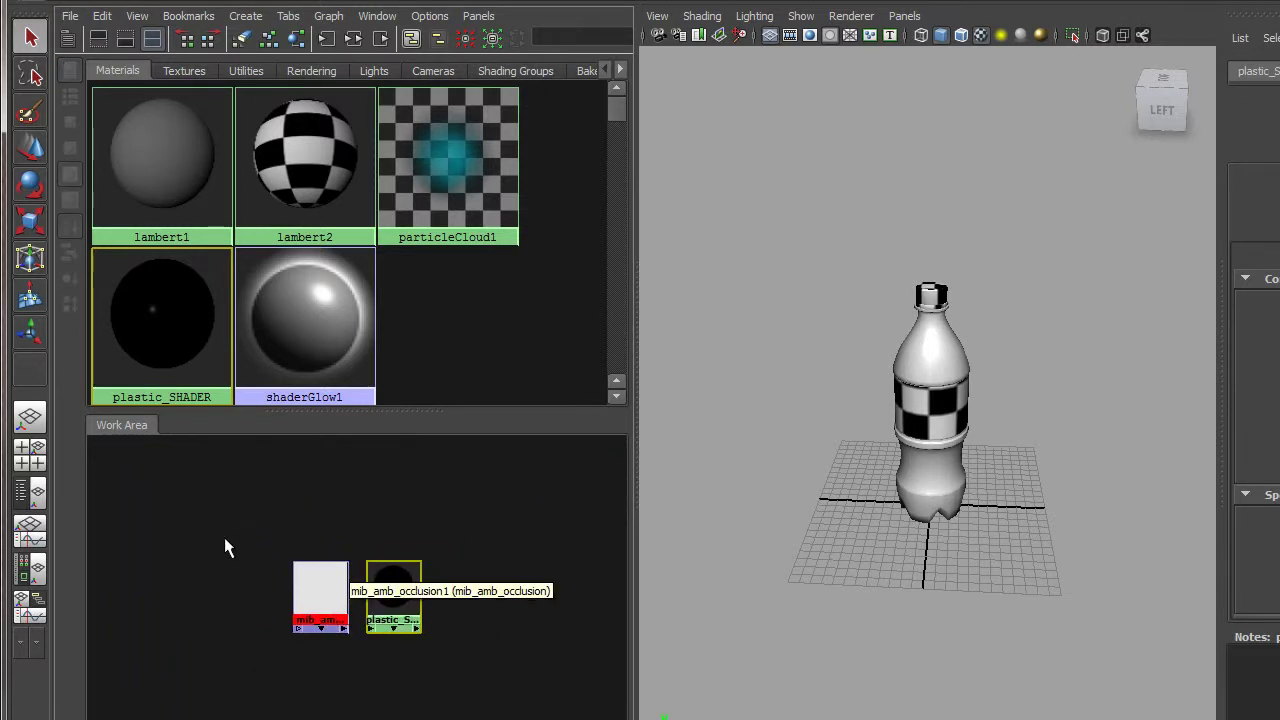
{"action": "middle_click_drag", "start_coordinate": [449, 574], "coordinate": [444, 607], "text": "alt"}
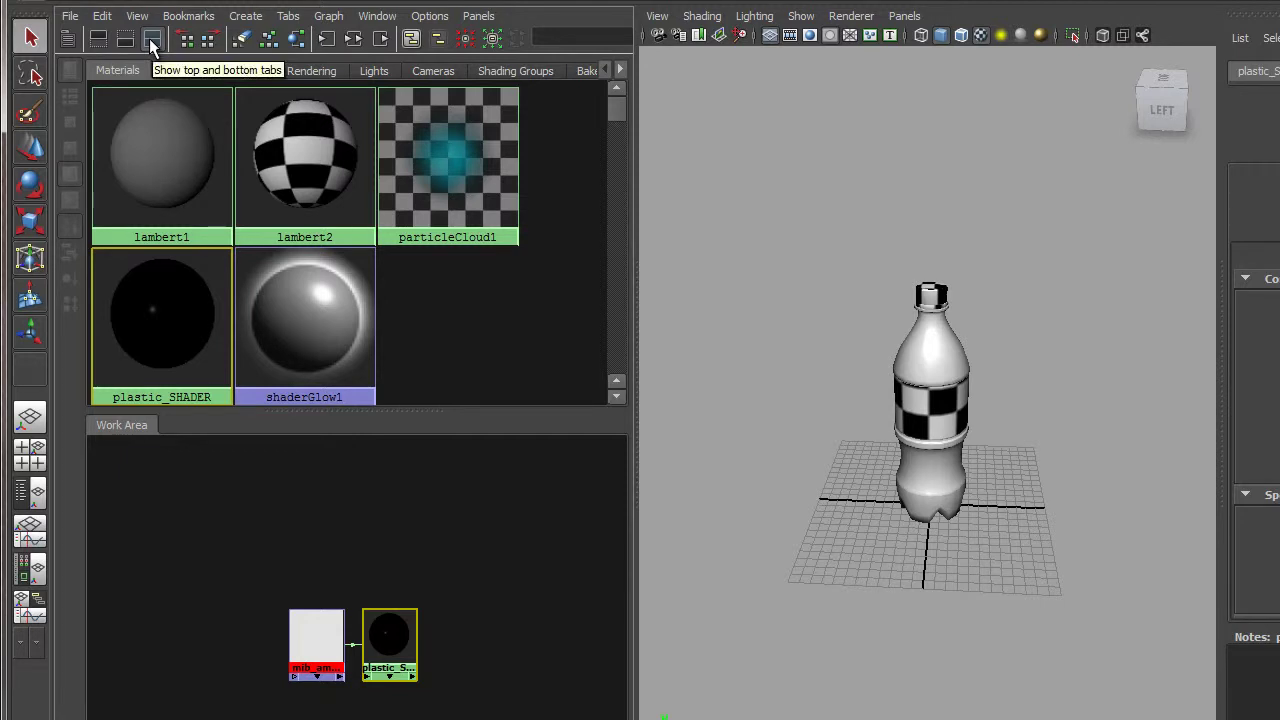
{"action": "middle_click_drag", "start_coordinate": [351, 543], "coordinate": [355, 579], "text": "alt"}
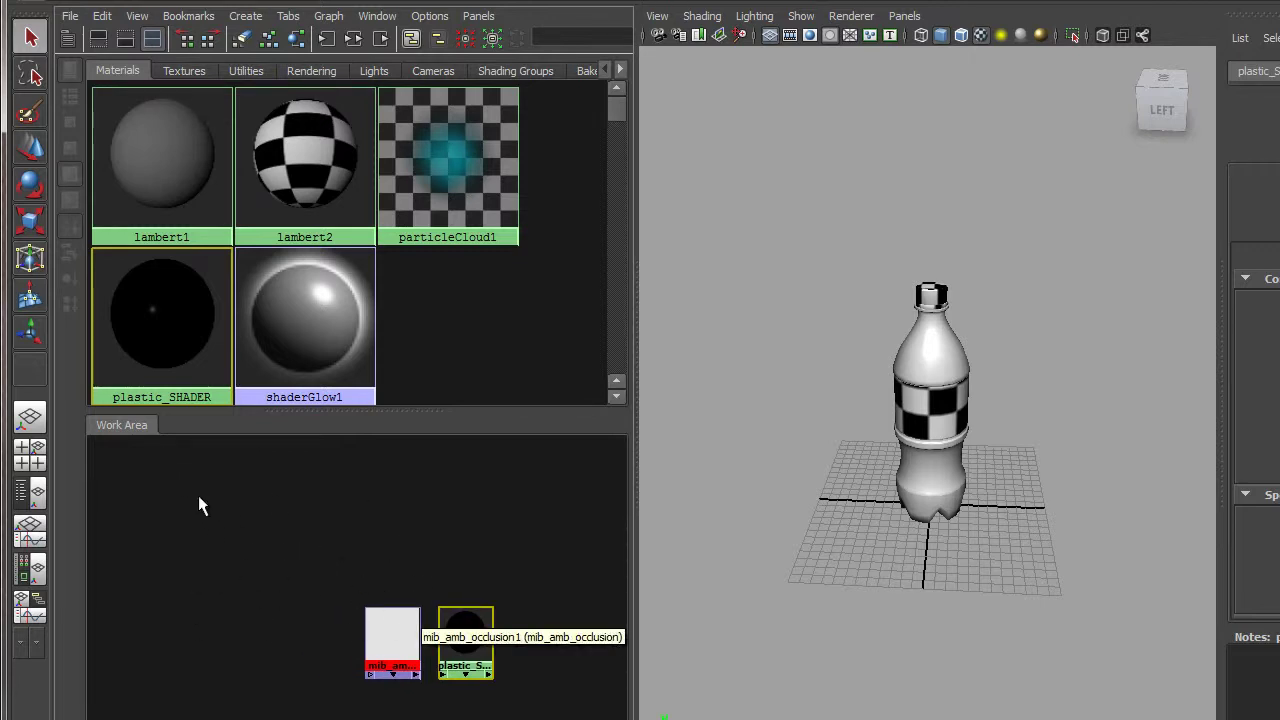
- Show the Hypershade's node creation bar and widen both it and the Hypershade so the node names are readable
{"action": "left_click", "coordinate": [68, 40]}
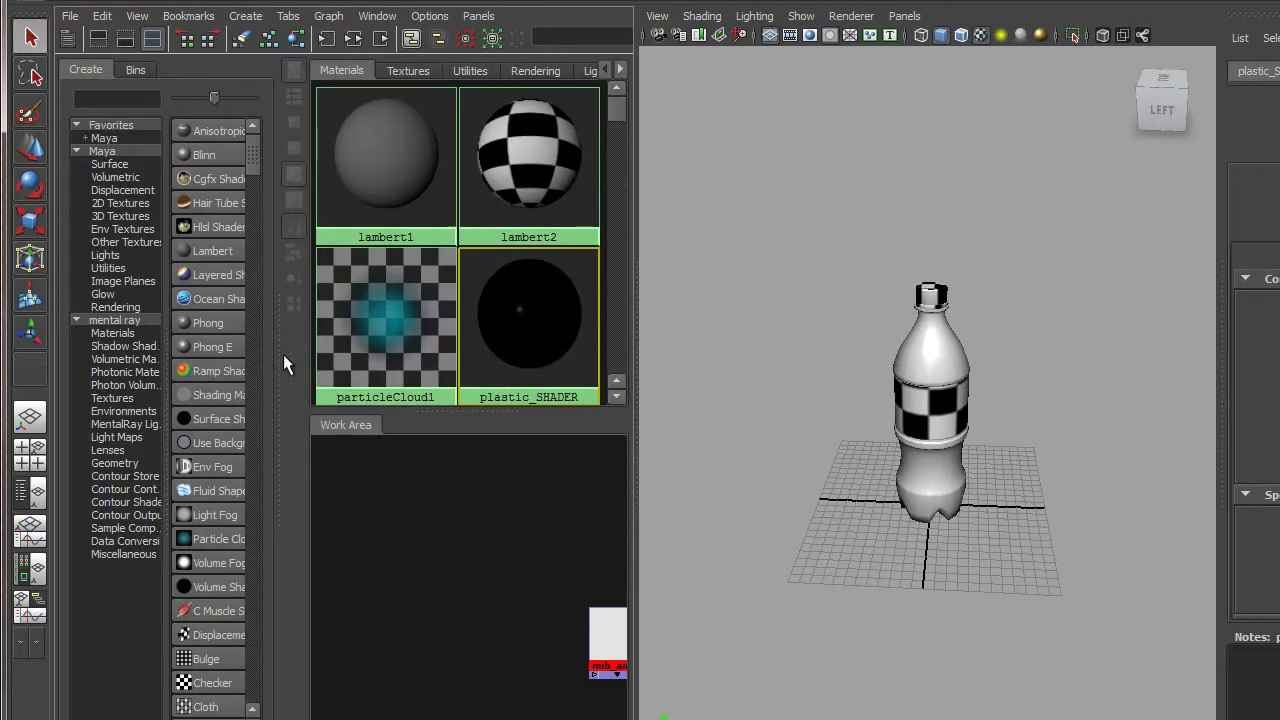
{"action": "left_click_drag", "start_coordinate": [280, 353], "coordinate": [419, 358]}
{"action": "left_click_drag", "start_coordinate": [636, 372], "coordinate": [877, 376]}
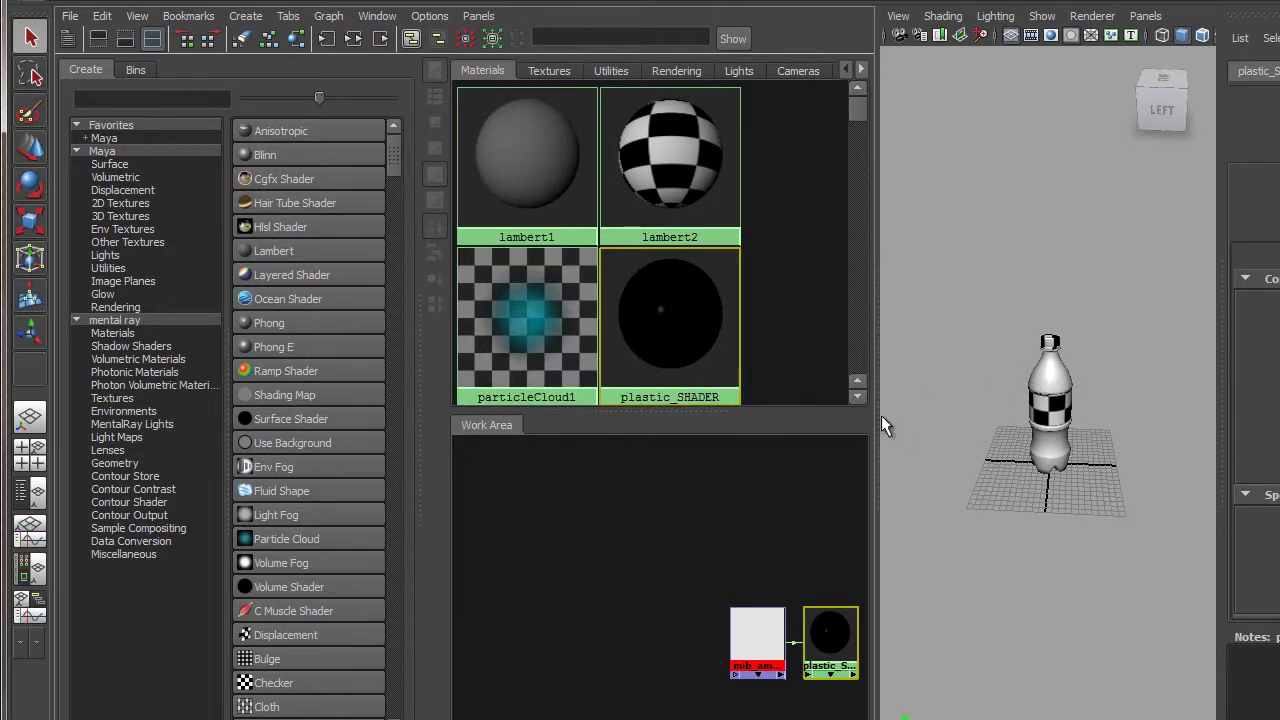
{"action": "left_click_drag", "start_coordinate": [880, 417], "coordinate": [957, 423]}
{"action": "left_click_drag", "start_coordinate": [403, 432], "coordinate": [505, 422]}
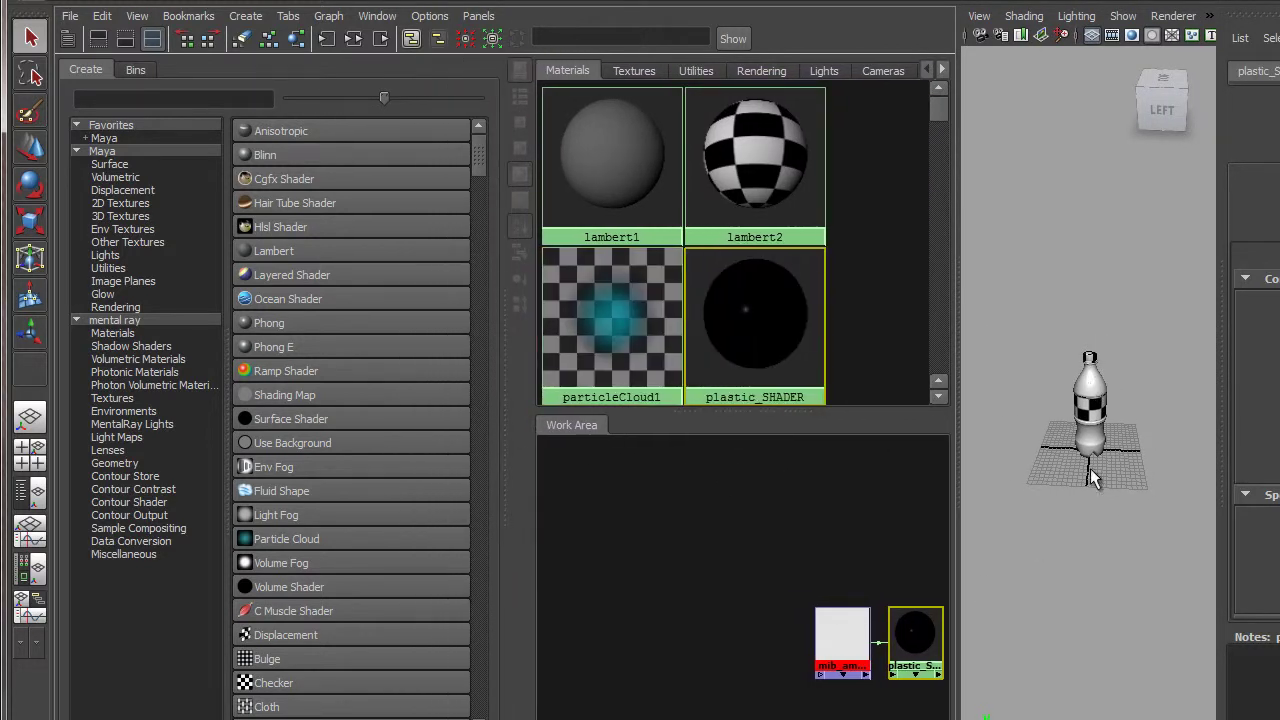
{"action": "right_click_drag", "start_coordinate": [1054, 274], "coordinate": [1109, 287], "text": "alt"}
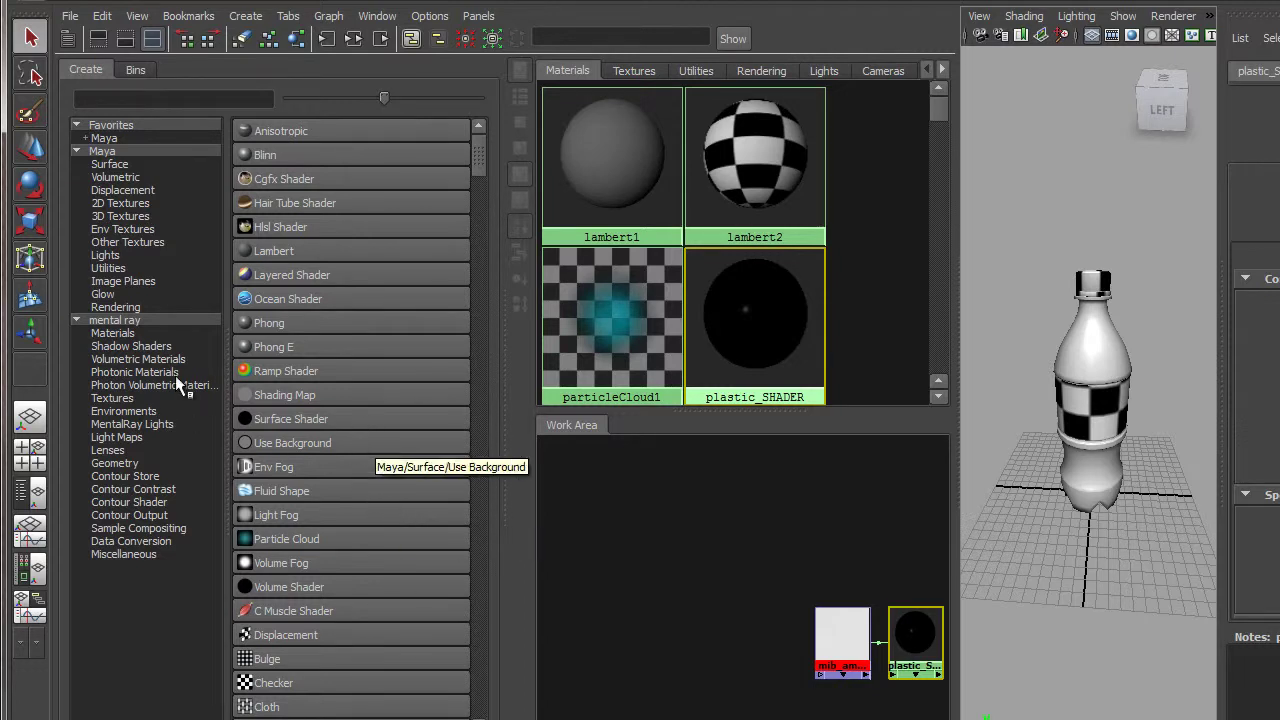
- Filter the Maya utility nodes by "sa" and create a Sampler Info node, placing it in the empty upper part of the work area
{"action": "left_click", "coordinate": [105, 268]}
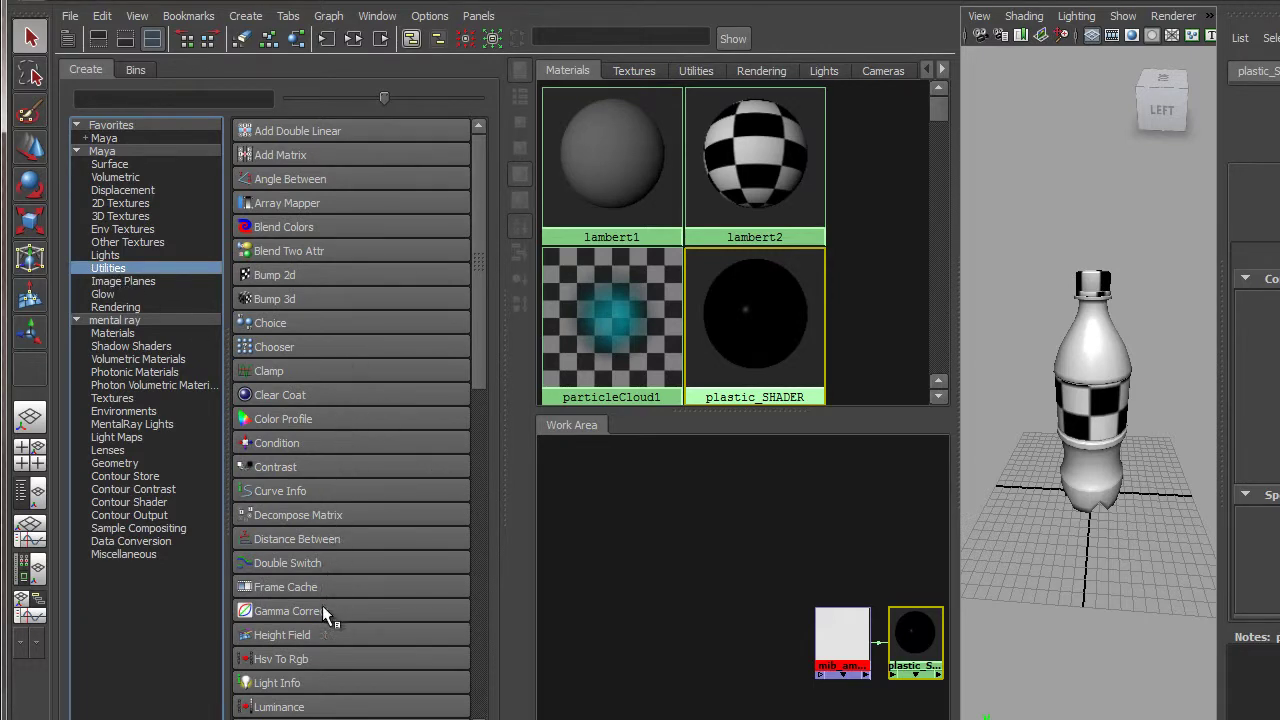
{"action": "scroll", "coordinate": [322, 605], "scroll_direction": "down", "scroll_amount": 4}
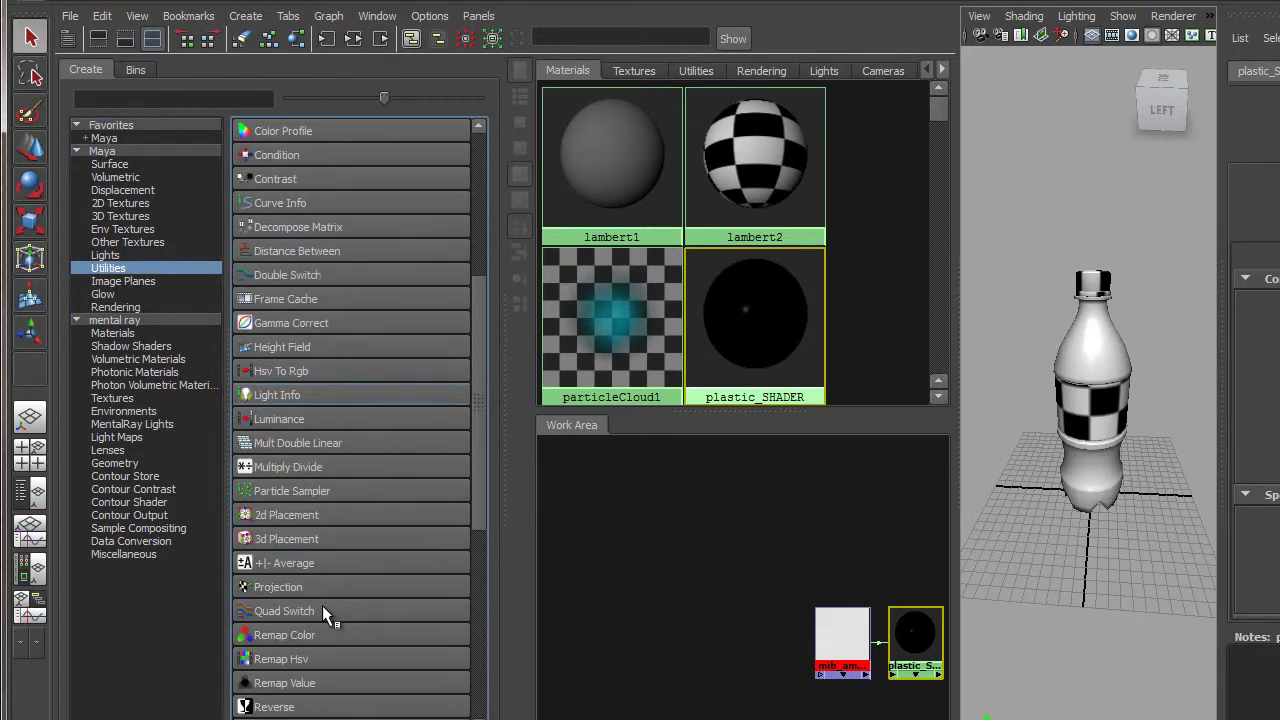
{"action": "scroll", "coordinate": [322, 605], "scroll_direction": "down", "scroll_amount": 2}
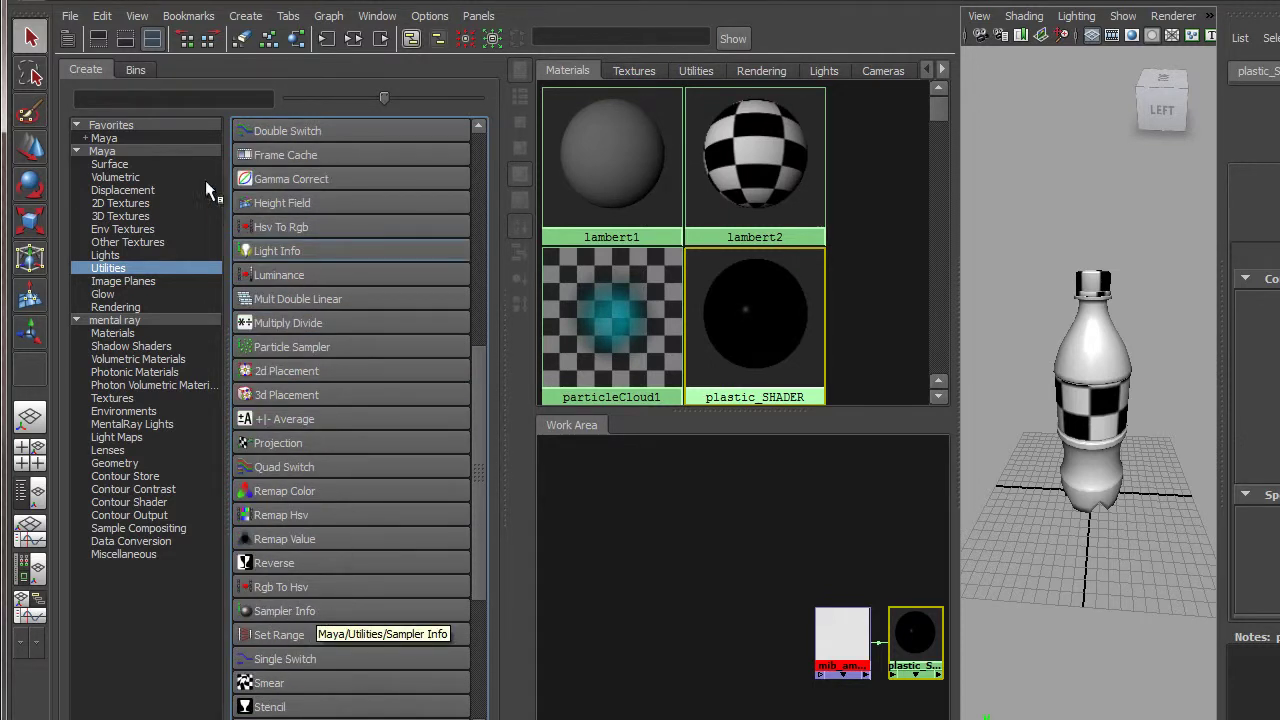
{"action": "left_click", "coordinate": [152, 97]}
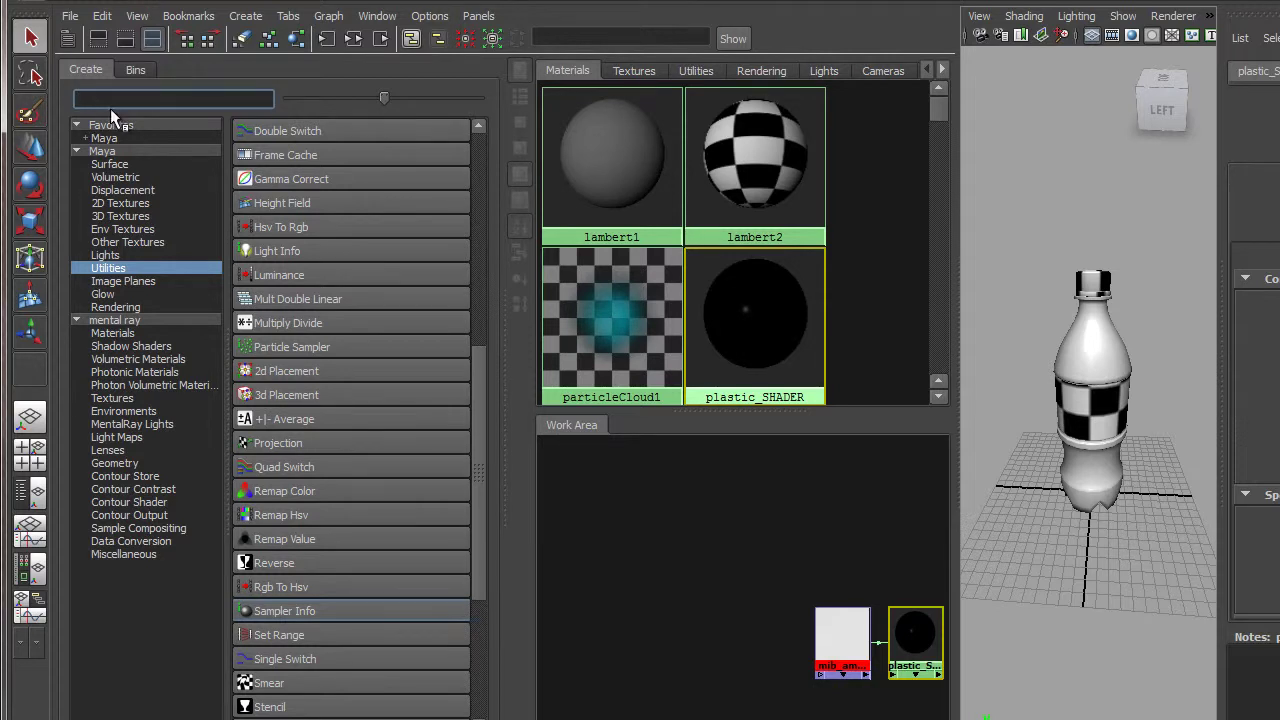
{"action": "type", "text": "sa"}
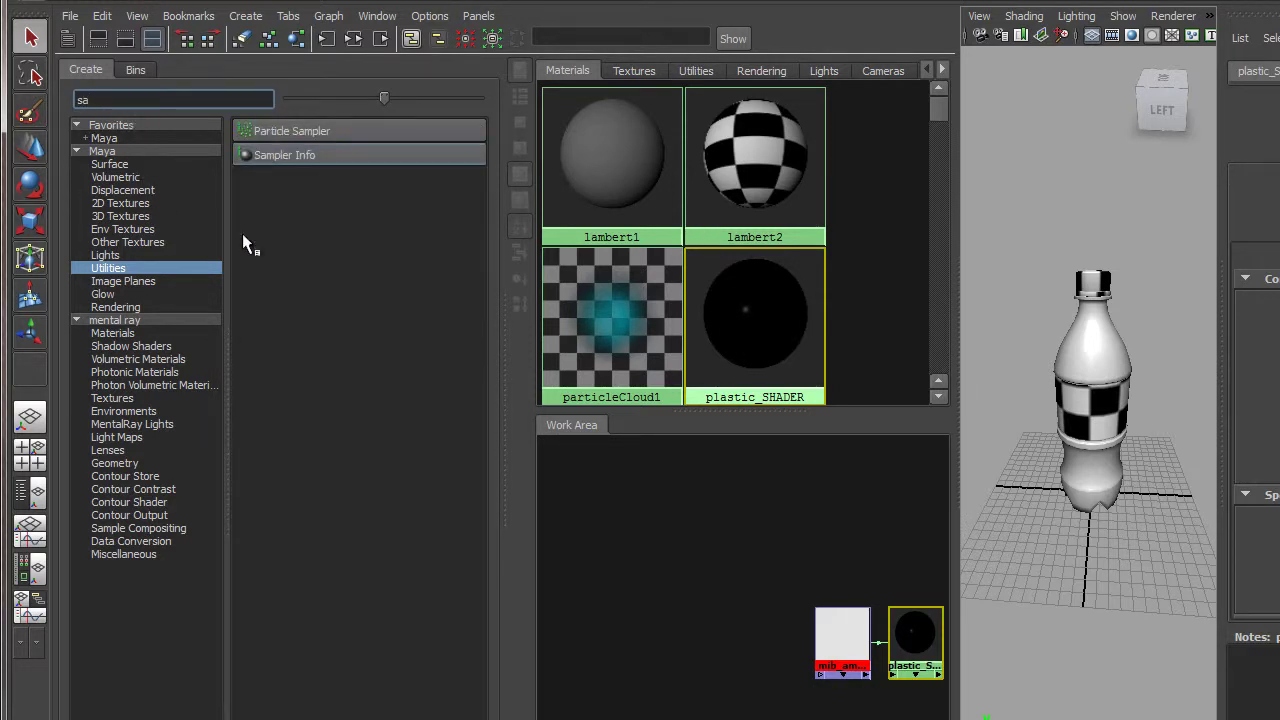
{"action": "left_click", "coordinate": [282, 156]}
{"action": "left_click_drag", "start_coordinate": [575, 461], "coordinate": [614, 501]}
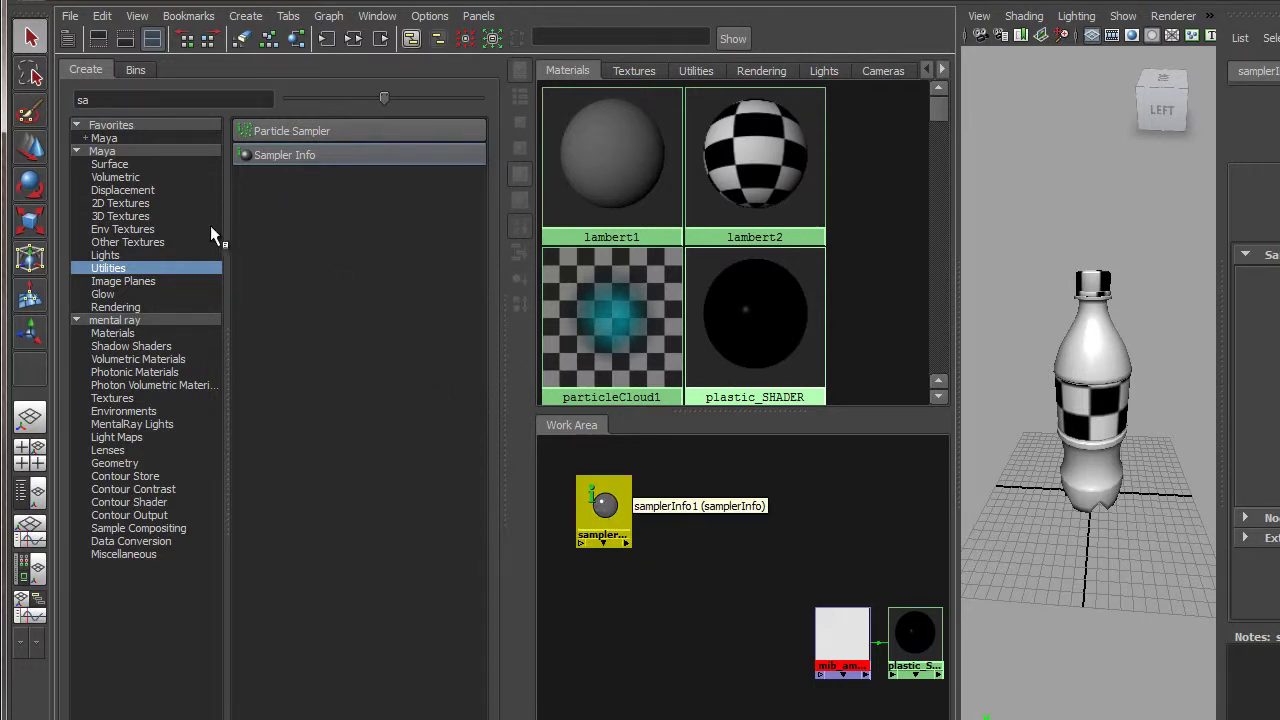
- Clear the node name filter and list all Maya nodes for creation
{"action": "left_click", "coordinate": [104, 151]}
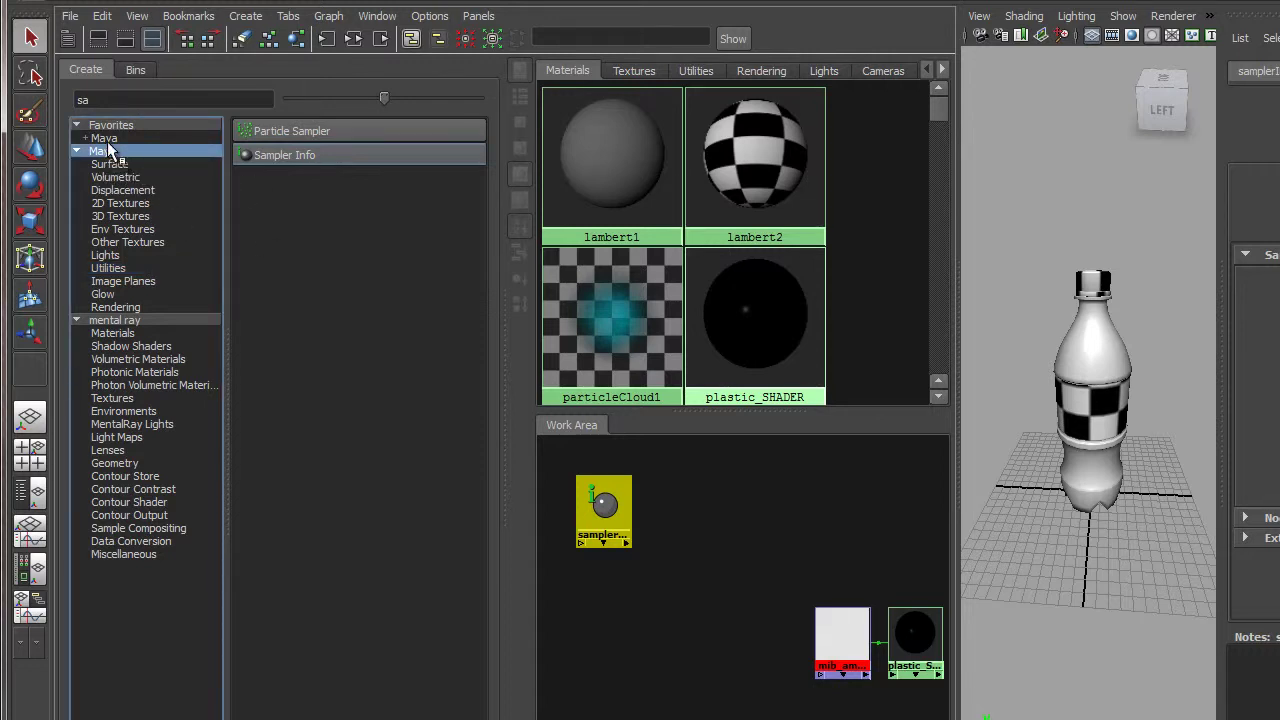
{"action": "left_click", "coordinate": [102, 138]}
{"action": "left_click", "coordinate": [112, 126]}
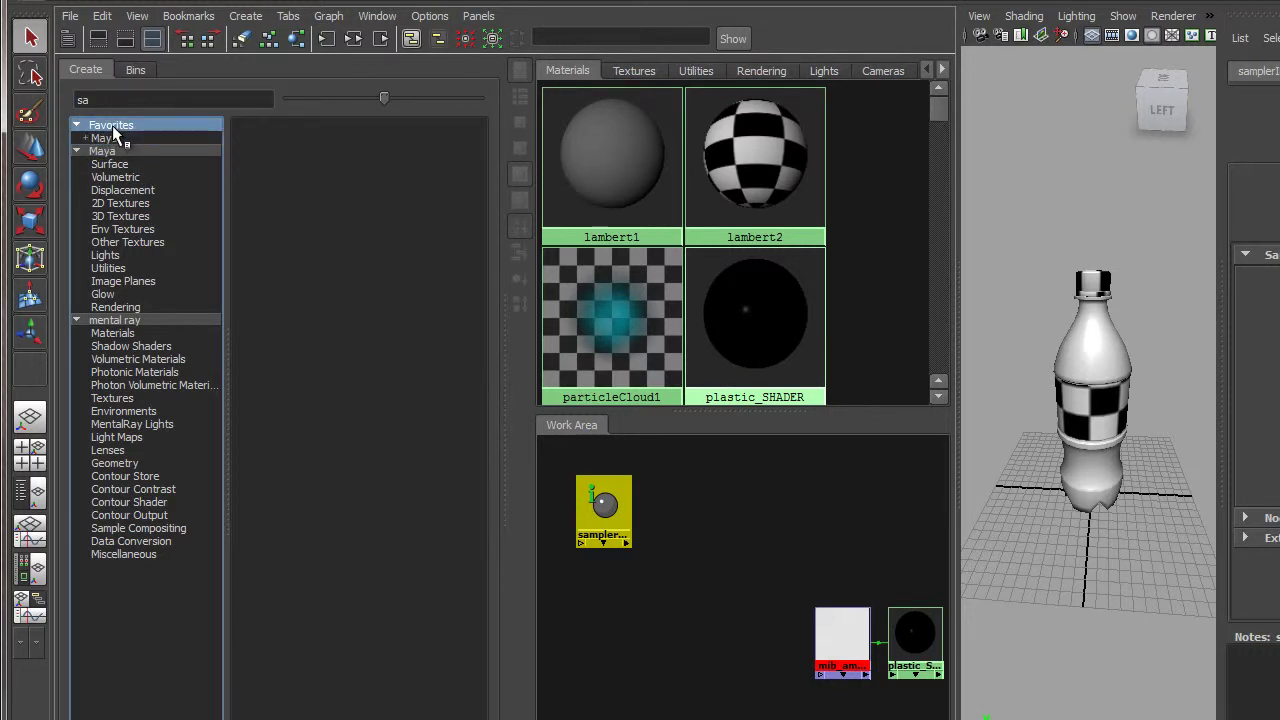
{"action": "key", "text": "BackSpace"}
{"action": "key", "text": "BackSpace"}
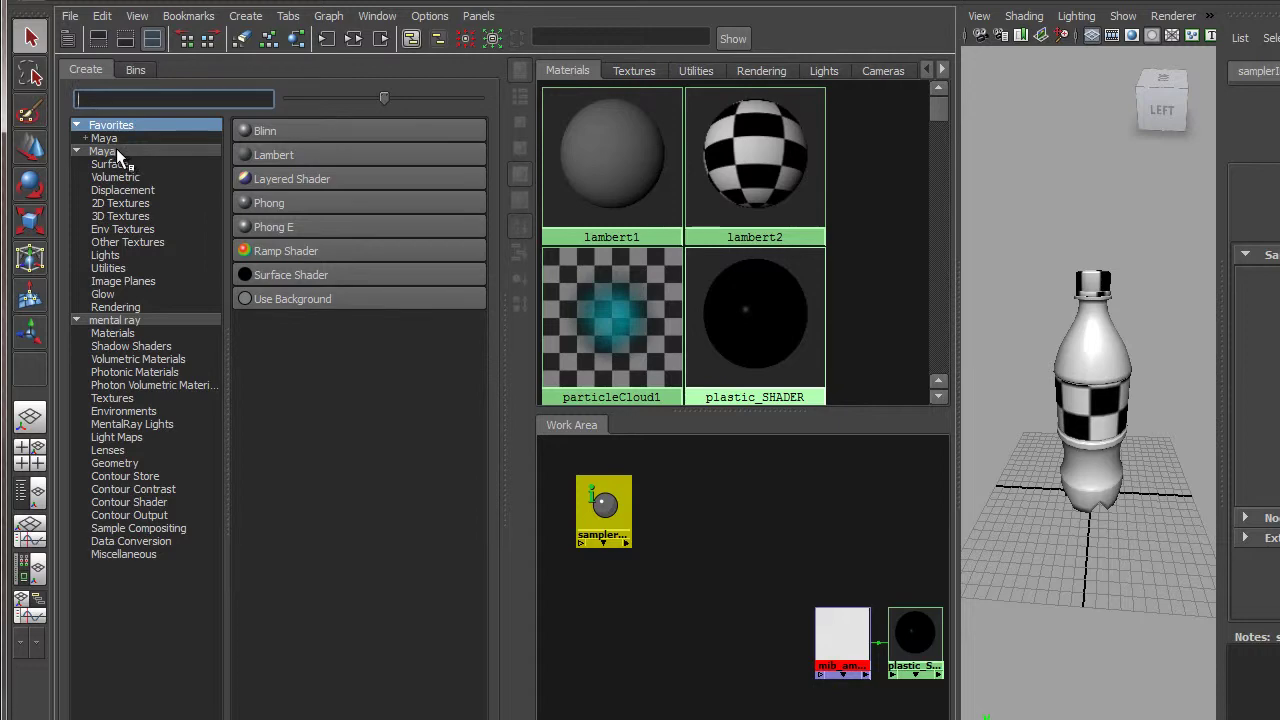
{"action": "left_click", "coordinate": [116, 151]}
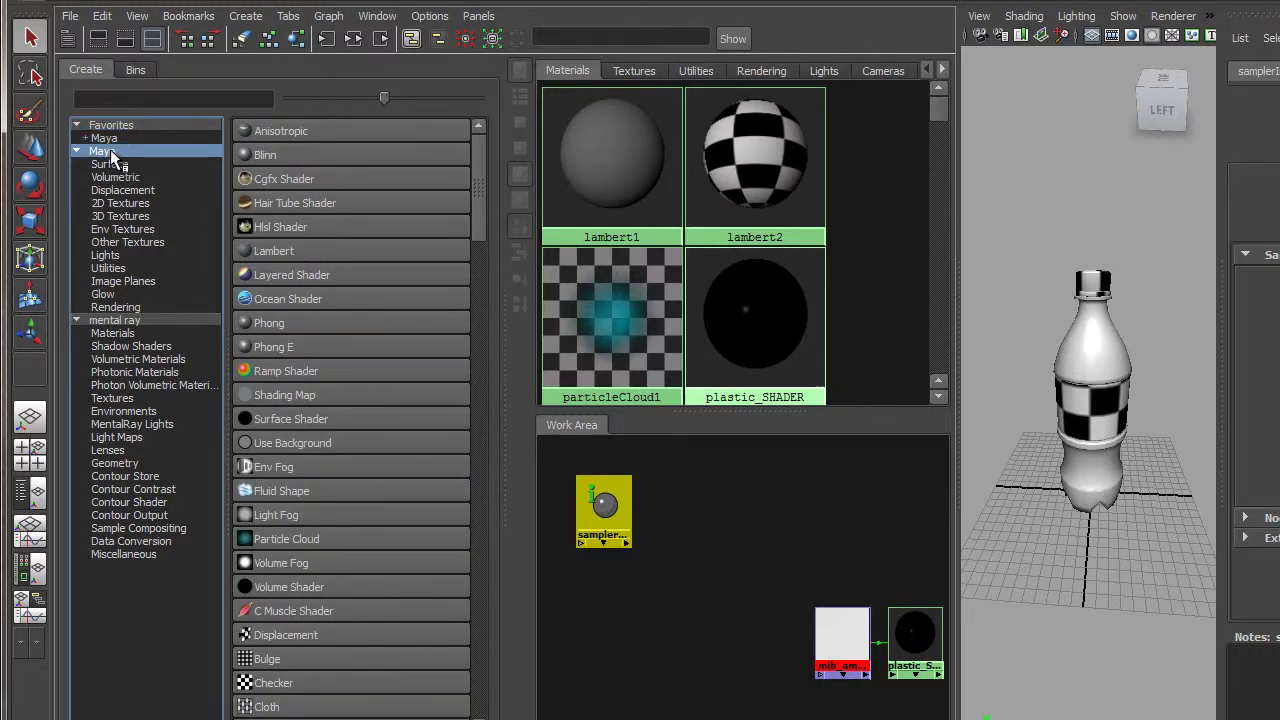
- Find the Ramp texture among the Maya nodes and create it
{"action": "scroll", "coordinate": [343, 289], "scroll_direction": "down", "scroll_amount": 3}
{"action": "scroll", "coordinate": [343, 289], "scroll_direction": "down", "scroll_amount": 1}
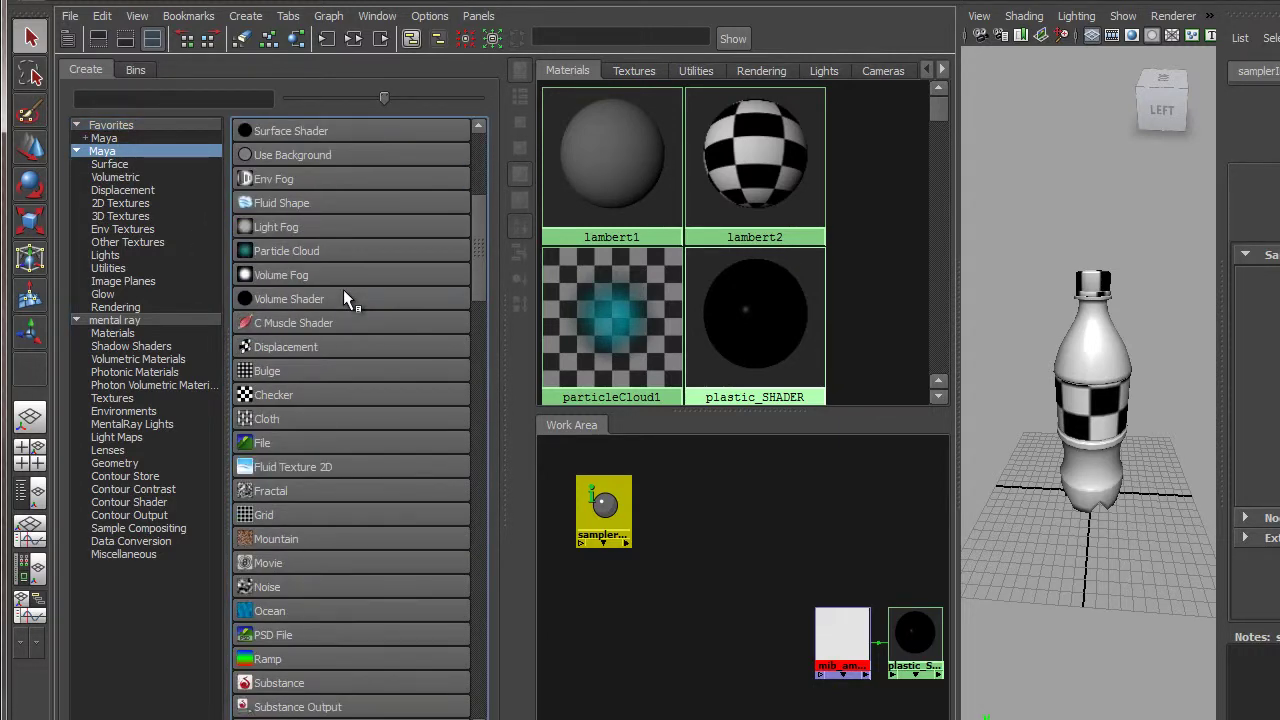
{"action": "scroll", "coordinate": [321, 605], "scroll_direction": "down", "scroll_amount": 3}
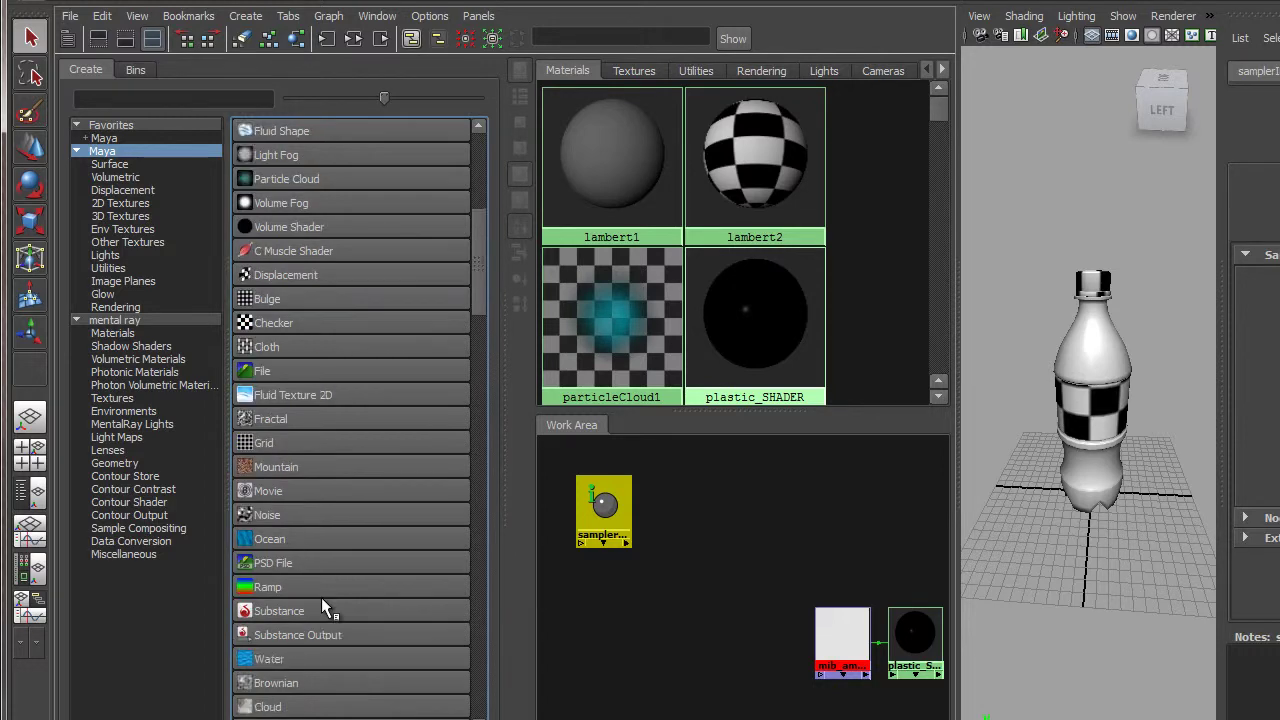
{"action": "scroll", "coordinate": [317, 578], "scroll_direction": "up", "scroll_amount": 7}
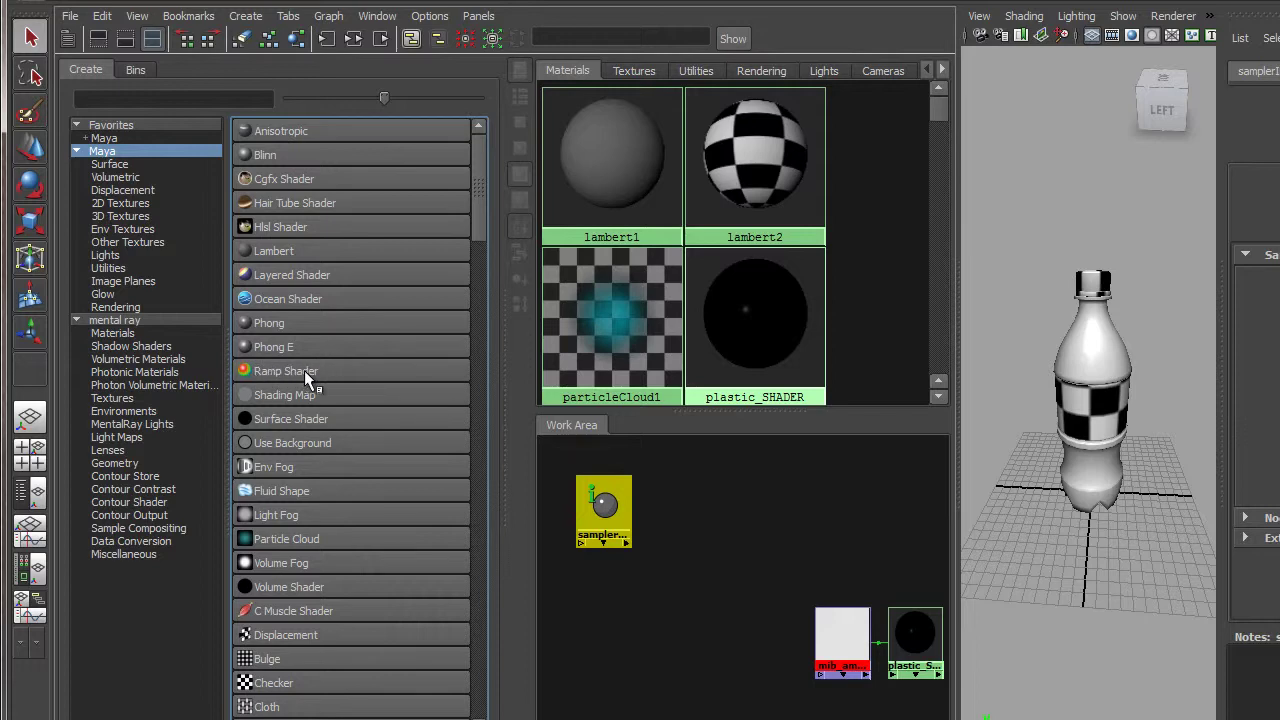
{"action": "scroll", "coordinate": [304, 370], "scroll_direction": "down", "scroll_amount": 3}
{"action": "scroll", "coordinate": [290, 608], "scroll_direction": "down", "scroll_amount": 2}
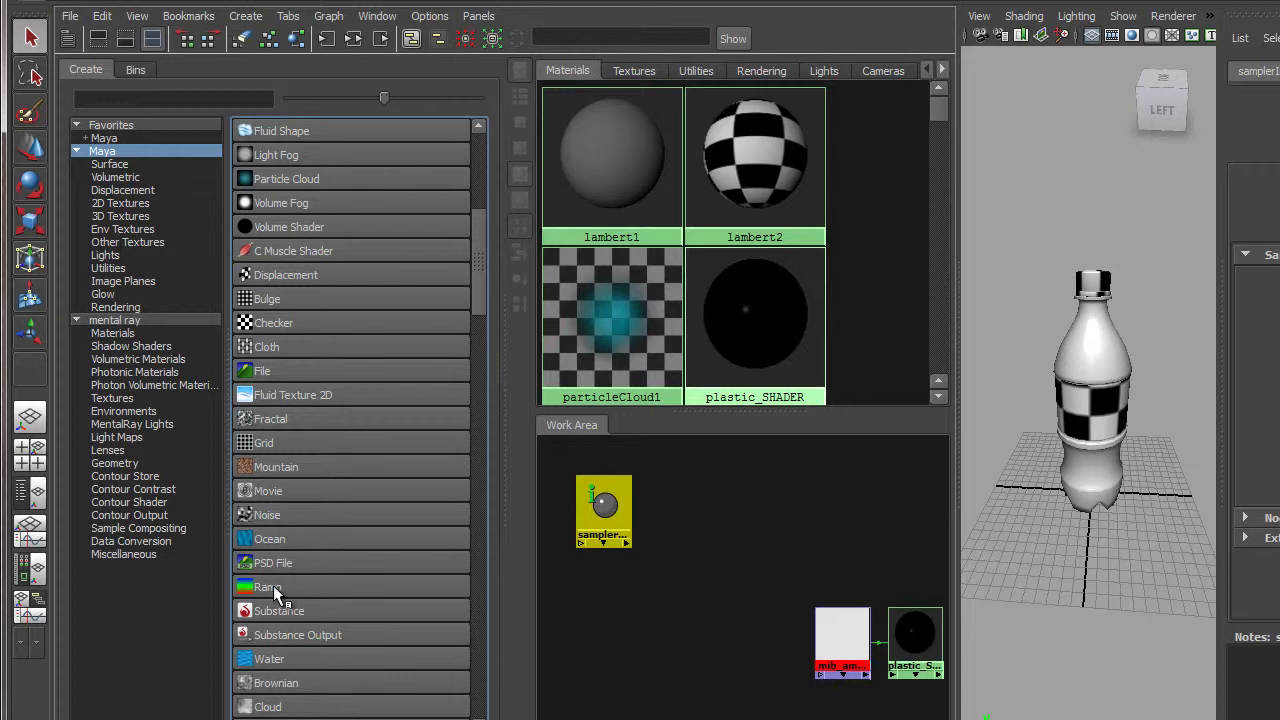
{"action": "left_click", "coordinate": [275, 590]}
- Place the ramp and its 2D placement node side by side below the sampler info node
{"action": "left_click_drag", "start_coordinate": [572, 566], "coordinate": [702, 628]}
{"action": "middle_click_drag", "start_coordinate": [640, 641], "coordinate": [640, 609], "text": "alt"}
{"action": "left_click_drag", "start_coordinate": [610, 530], "coordinate": [622, 604]}
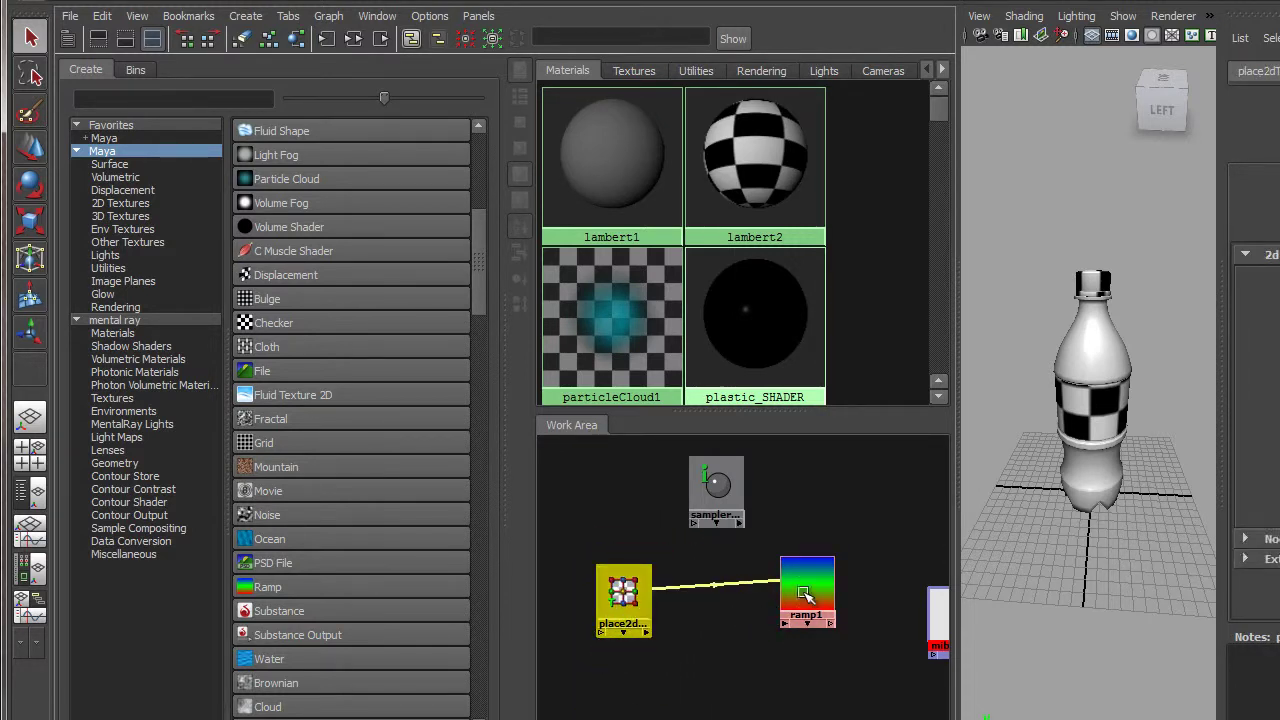
{"action": "left_click_drag", "start_coordinate": [797, 585], "coordinate": [706, 598]}
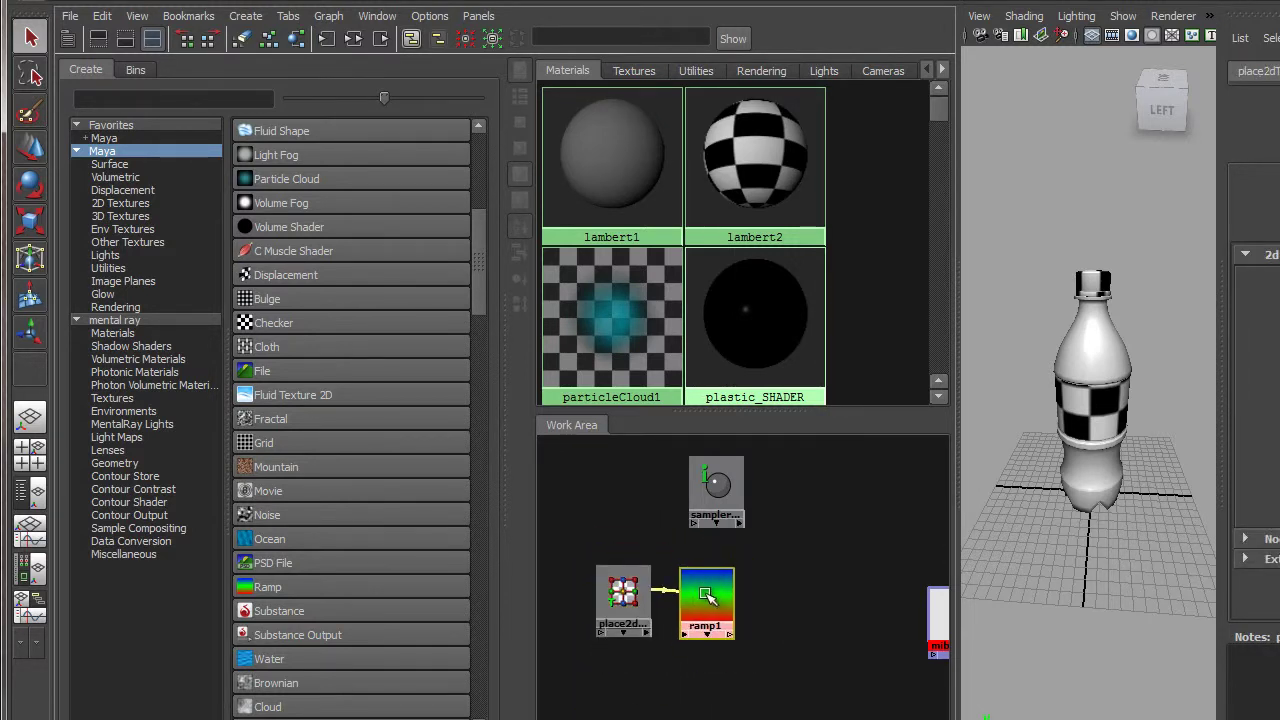
{"action": "left_click_drag", "start_coordinate": [625, 579], "coordinate": [621, 582]}
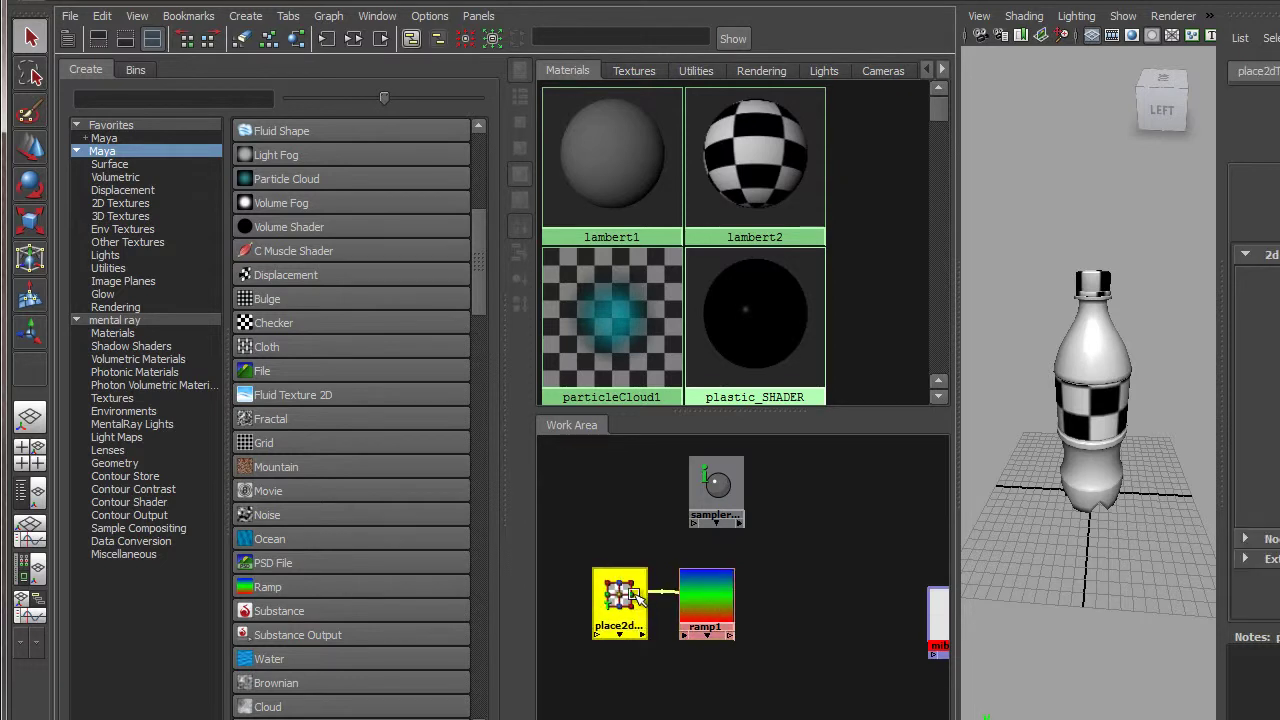
{"action": "left_click", "coordinate": [651, 595]}
{"action": "middle_click_drag", "start_coordinate": [786, 611], "coordinate": [748, 589], "text": "alt"}
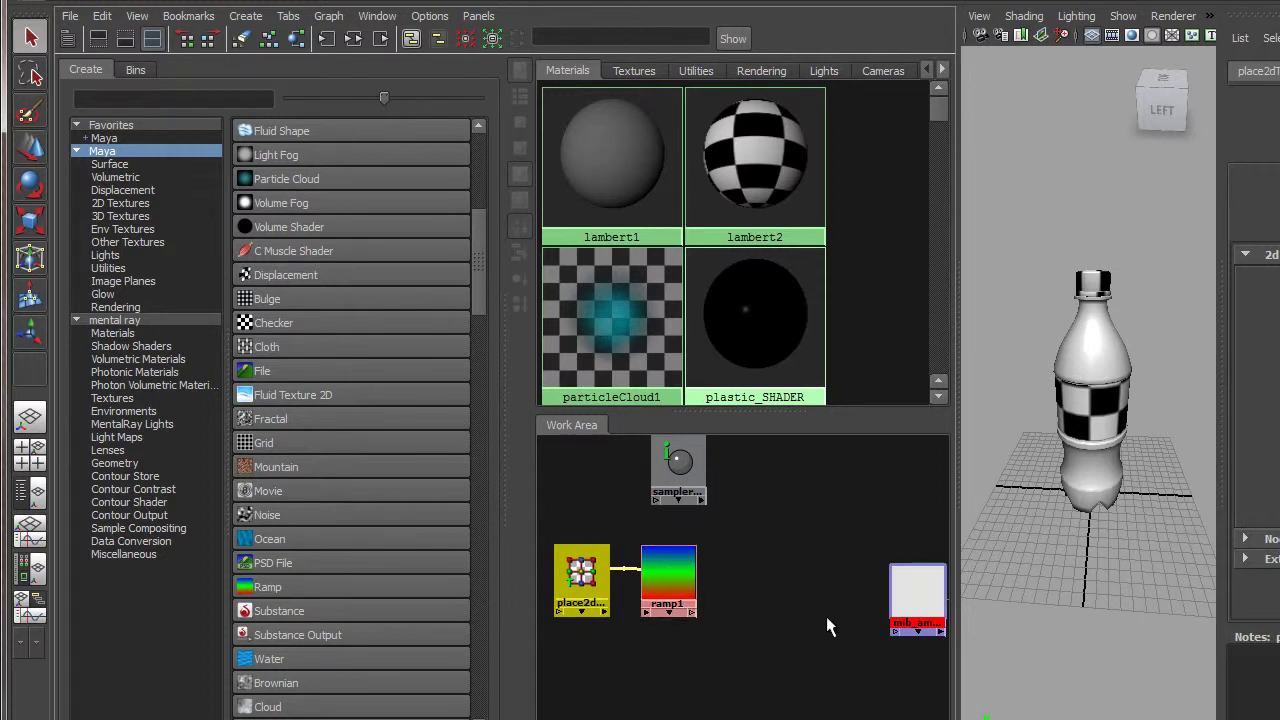
{"action": "mouse_move", "coordinate": [583, 563]}
{"action": "left_mouse_down"}
{"action": "mouse_move", "coordinate": [590, 578]}
{"action": "mouse_move", "coordinate": [571, 563]}
{"action": "left_mouse_up"}
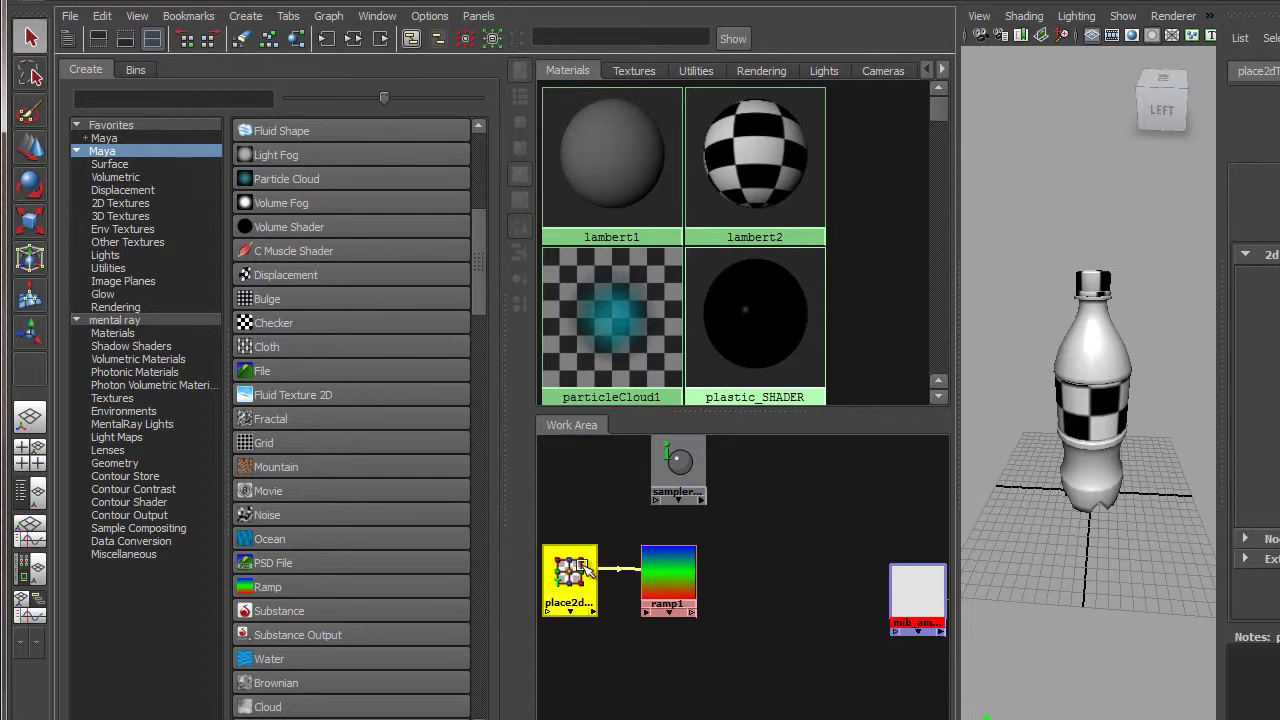
- Align the sampler info node directly above the ramp, keeping both next to the 2D placement node
{"action": "left_click", "coordinate": [690, 510]}
{"action": "left_click_drag", "start_coordinate": [679, 490], "coordinate": [647, 503]}
{"action": "left_click_drag", "start_coordinate": [679, 572], "coordinate": [659, 567]}
{"action": "right_click_drag", "start_coordinate": [731, 614], "coordinate": [840, 531], "text": "alt"}
{"action": "middle_click_drag", "start_coordinate": [840, 531], "coordinate": [809, 528], "text": "alt"}
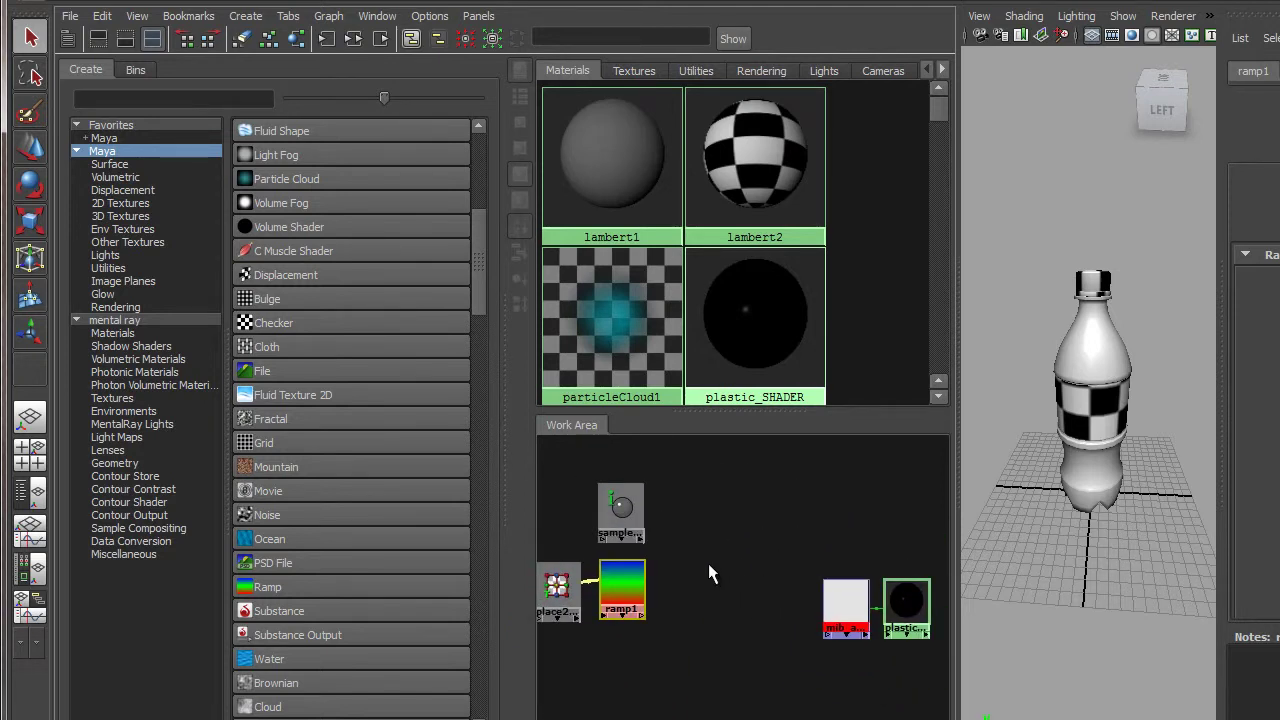
- Bring the sampler info, ramp and 2D placement nodes together as a group just above the ambient occlusion and plastic_SHADER nodes
{"action": "left_click_drag", "start_coordinate": [698, 500], "coordinate": [553, 618]}
{"action": "left_click_drag", "start_coordinate": [681, 578], "coordinate": [744, 553]}
{"action": "middle_click_drag", "start_coordinate": [832, 543], "coordinate": [754, 551], "text": "alt"}
{"action": "right_click_drag", "start_coordinate": [754, 551], "coordinate": [814, 598], "text": "alt"}
{"action": "middle_click_drag", "start_coordinate": [814, 598], "coordinate": [612, 668], "text": "alt"}
{"action": "left_click_drag", "start_coordinate": [612, 668], "coordinate": [759, 560]}
{"action": "middle_click_drag", "start_coordinate": [856, 509], "coordinate": [737, 580], "text": "alt"}
{"action": "left_click", "coordinate": [737, 580]}
{"action": "right_click_drag", "start_coordinate": [766, 603], "coordinate": [717, 551], "text": "alt"}
{"action": "left_click", "coordinate": [678, 515]}
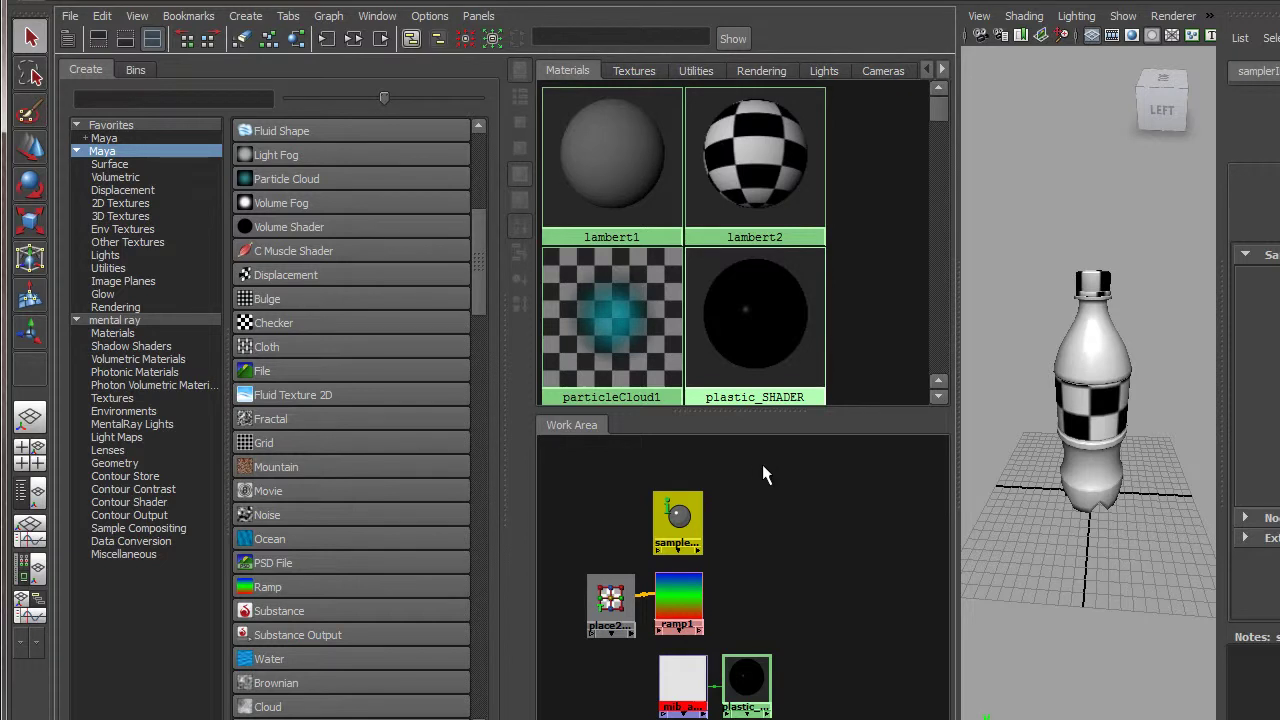
- Connect samplerInfo1's facingRatio output to ramp1's uCoord input through the Connection Editor
{"action": "left_click", "coordinate": [680, 528]}
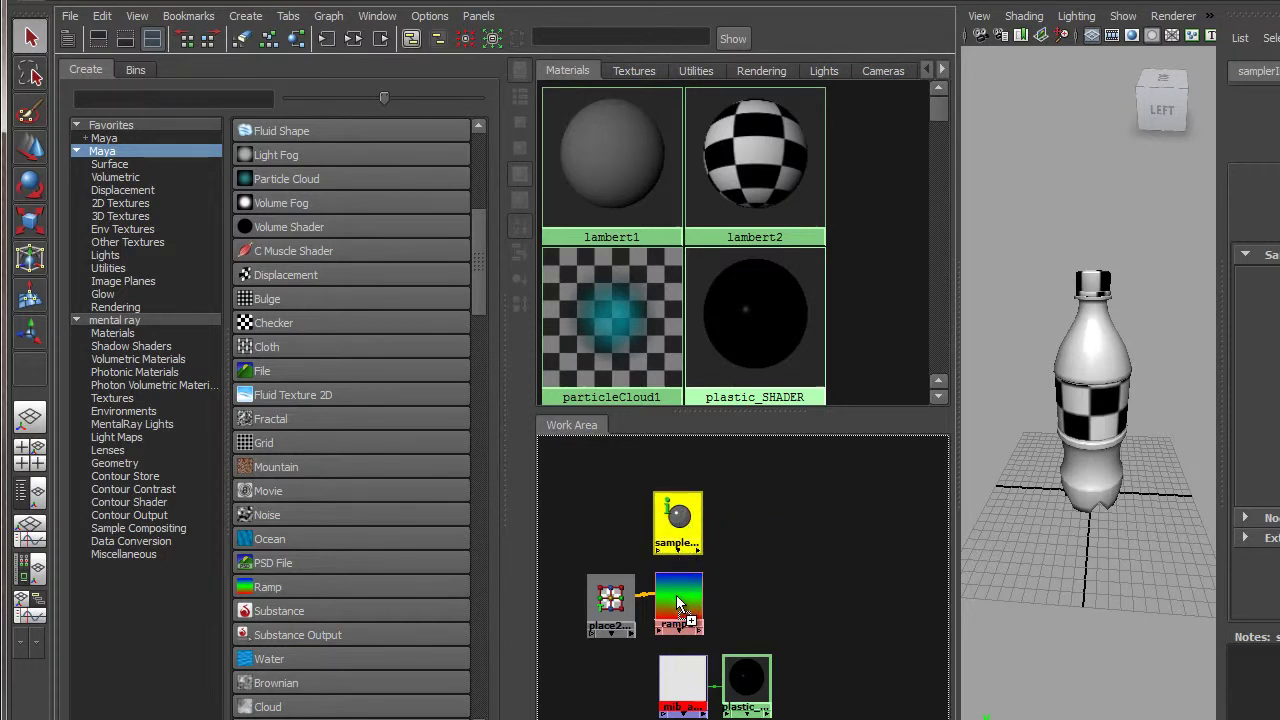
{"action": "middle_click_drag", "start_coordinate": [678, 604], "coordinate": [676, 598]}
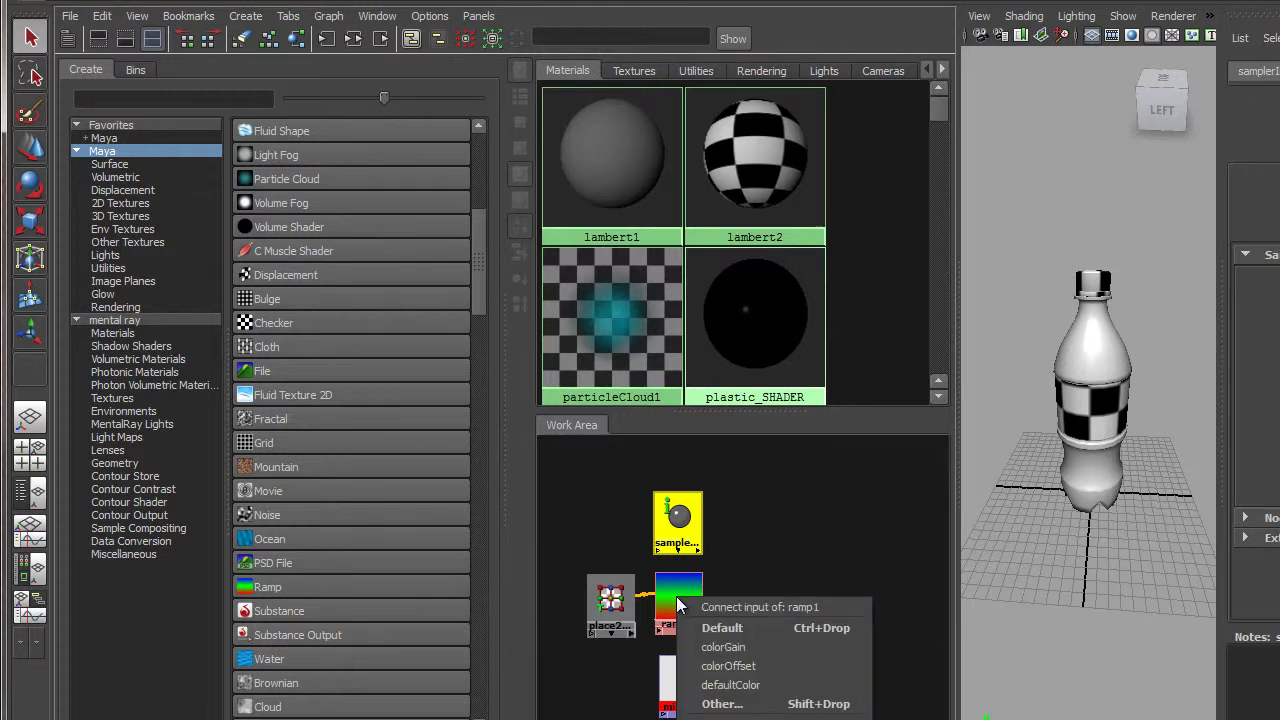
{"action": "left_click", "coordinate": [720, 704]}
{"action": "middle_click_drag", "start_coordinate": [664, 178], "coordinate": [668, 176]}
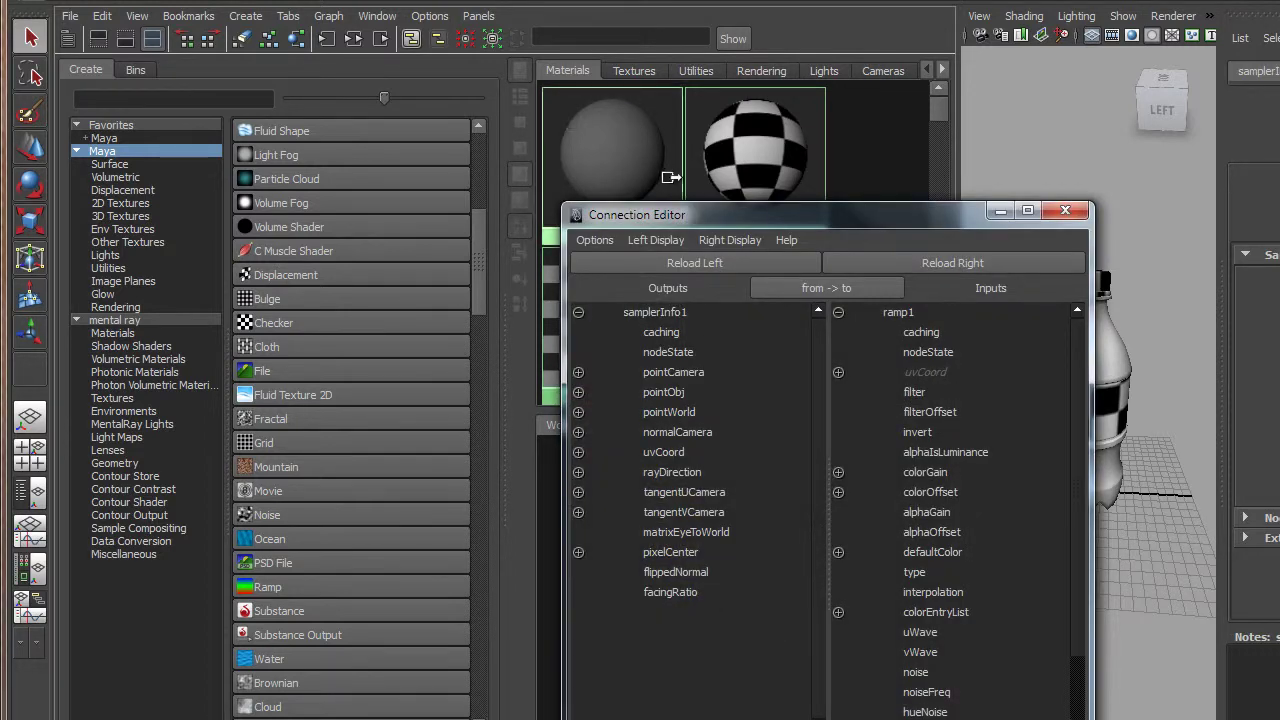
{"action": "left_click_drag", "start_coordinate": [663, 221], "coordinate": [533, 96]}
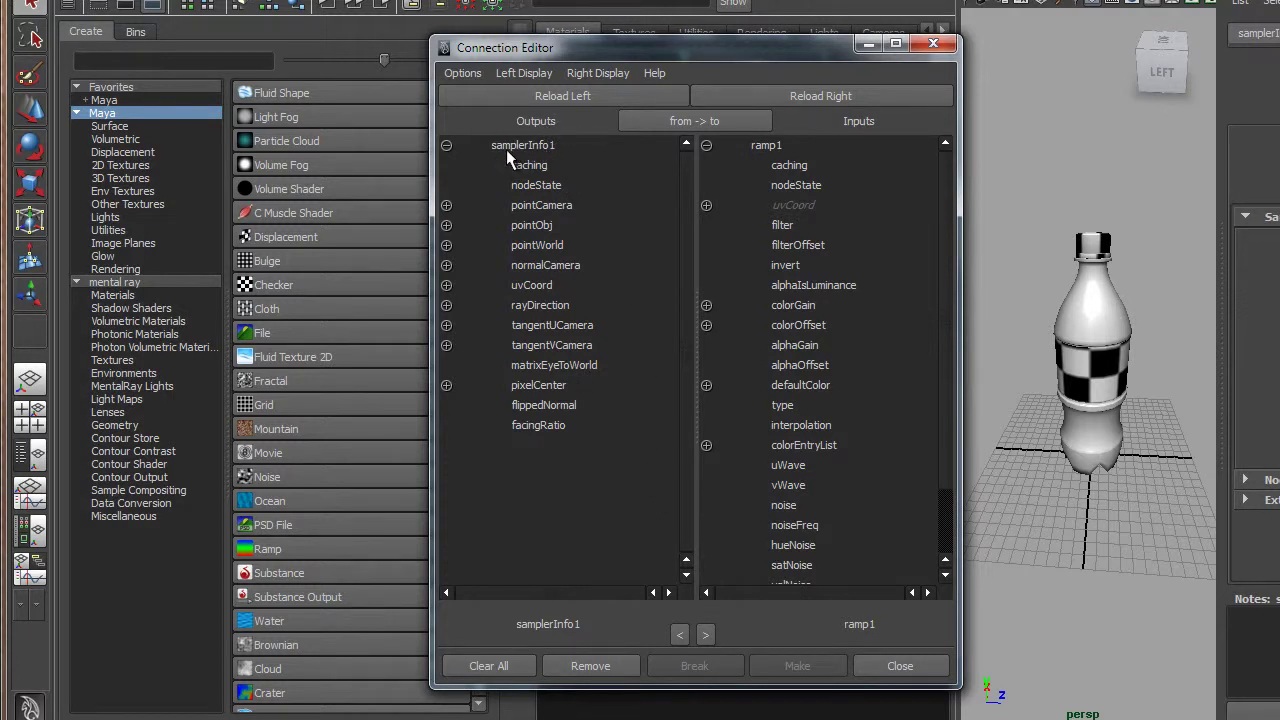
{"action": "left_click", "coordinate": [538, 428]}
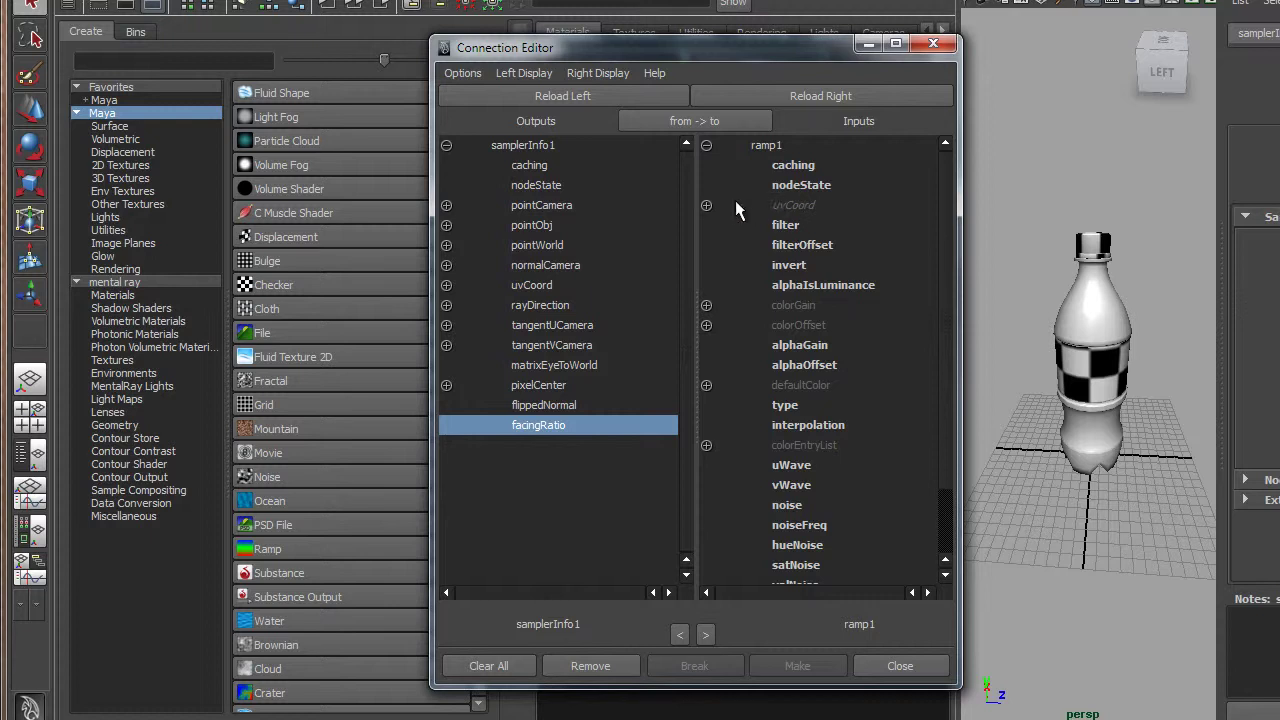
{"action": "left_click", "coordinate": [706, 205]}
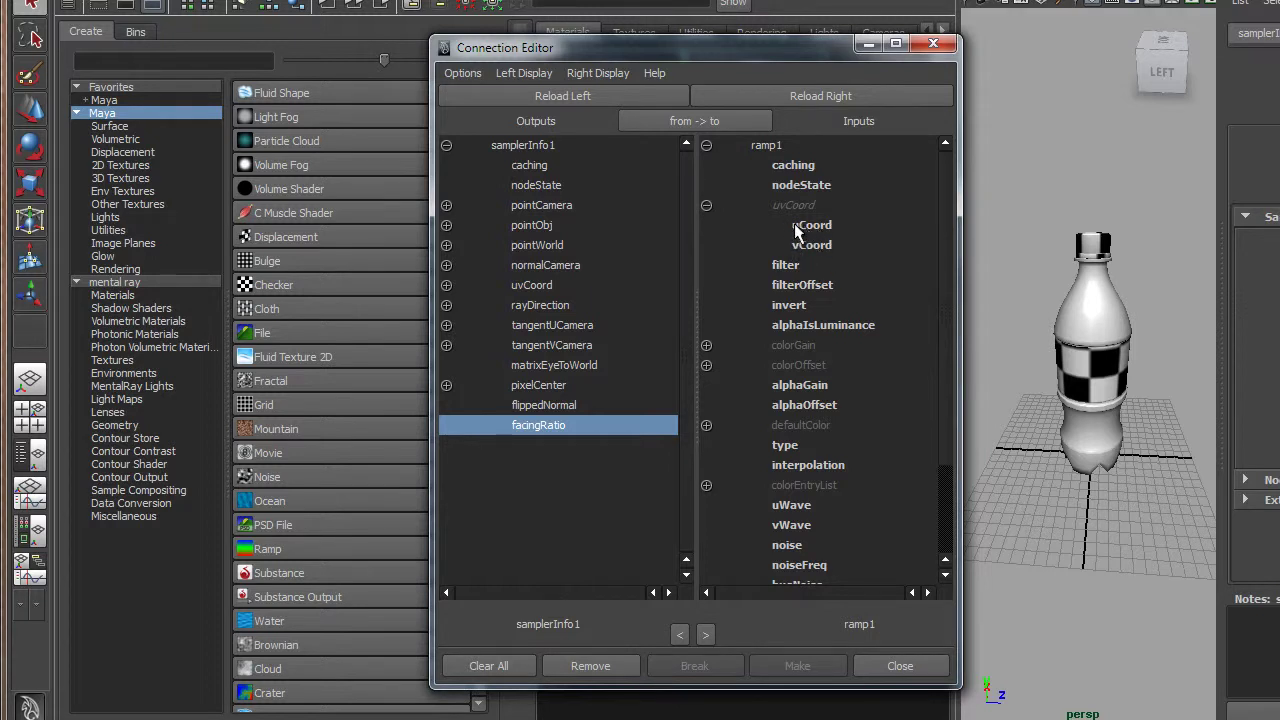
{"action": "left_click", "coordinate": [806, 225]}
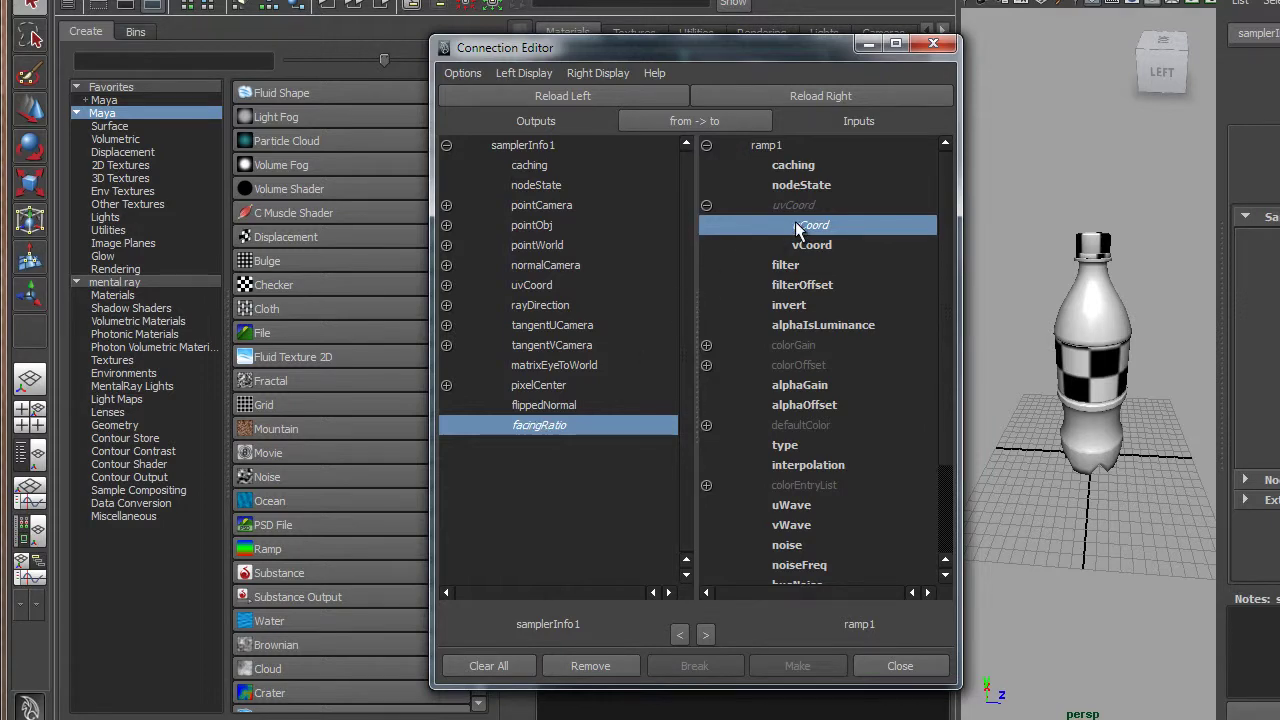
{"action": "left_click", "coordinate": [889, 666]}
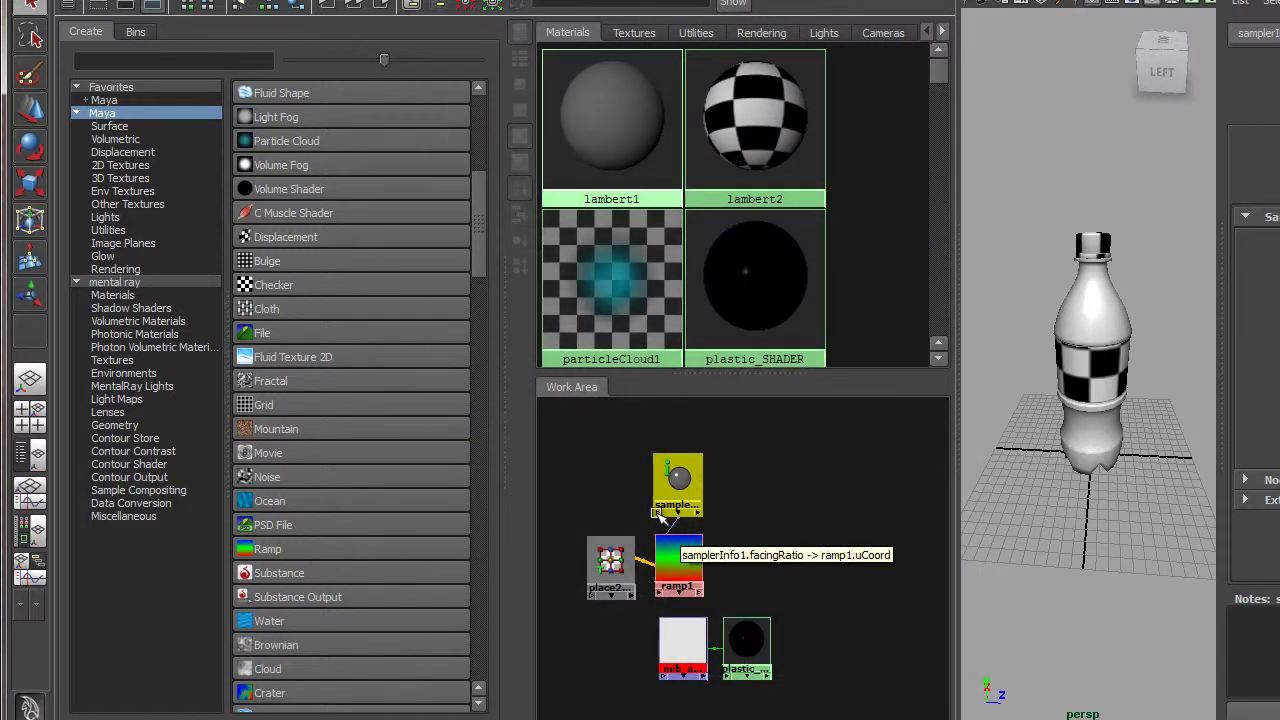
- Rearrange the network with the sampler info and 2D placement nodes stacked on the input side of the ramp
{"action": "left_click_drag", "start_coordinate": [667, 498], "coordinate": [579, 479]}
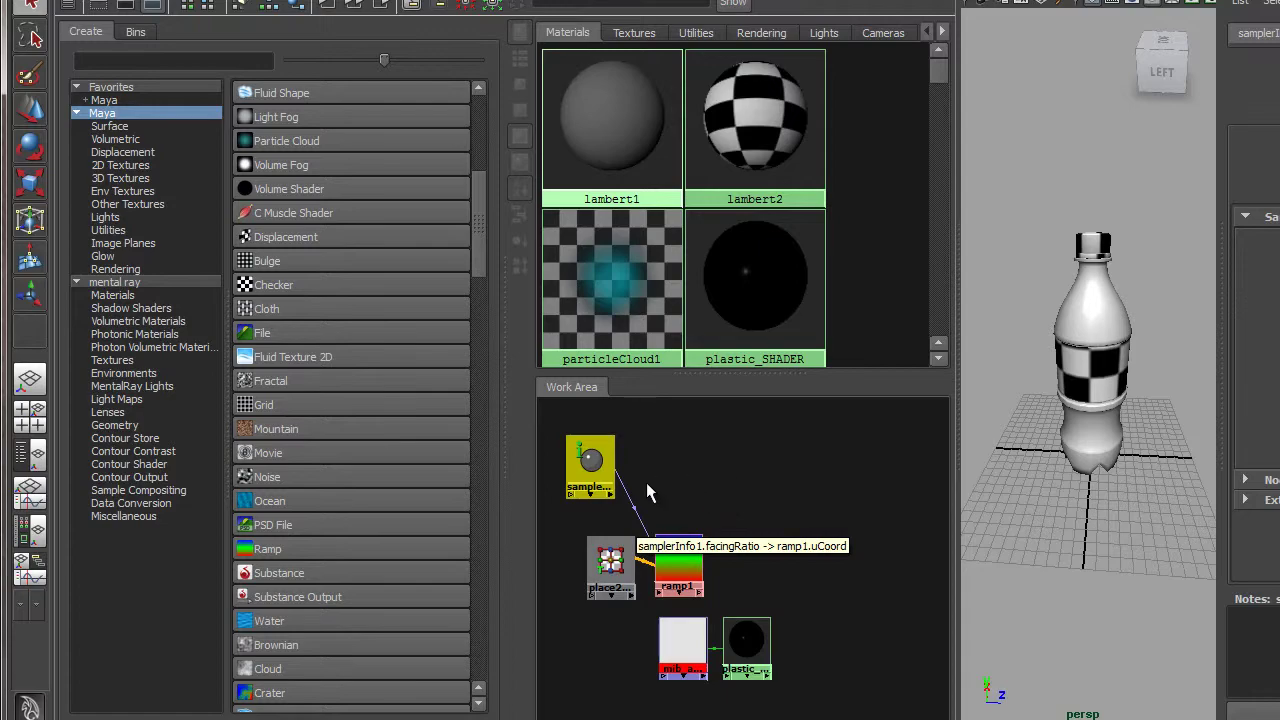
{"action": "left_click_drag", "start_coordinate": [680, 557], "coordinate": [680, 505]}
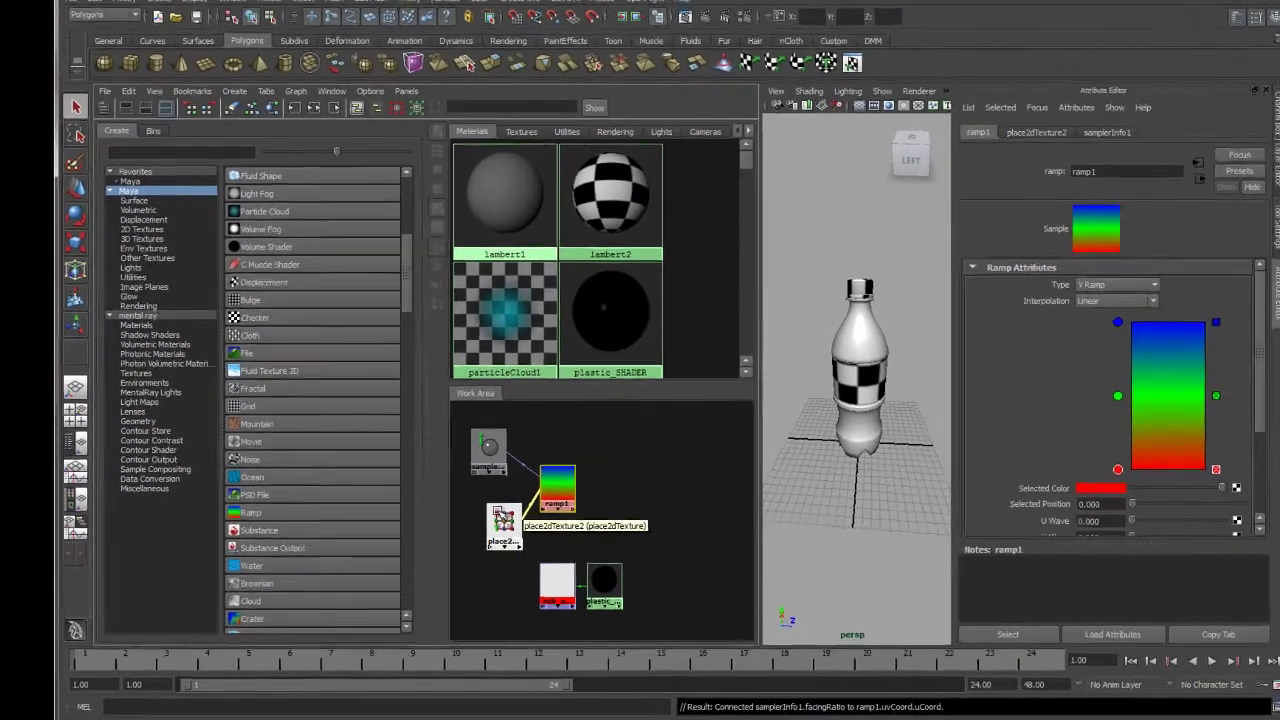
{"action": "left_click_drag", "start_coordinate": [602, 549], "coordinate": [582, 544]}
- Set ramp1's type to U Ramp
{"action": "left_click", "coordinate": [527, 484]}
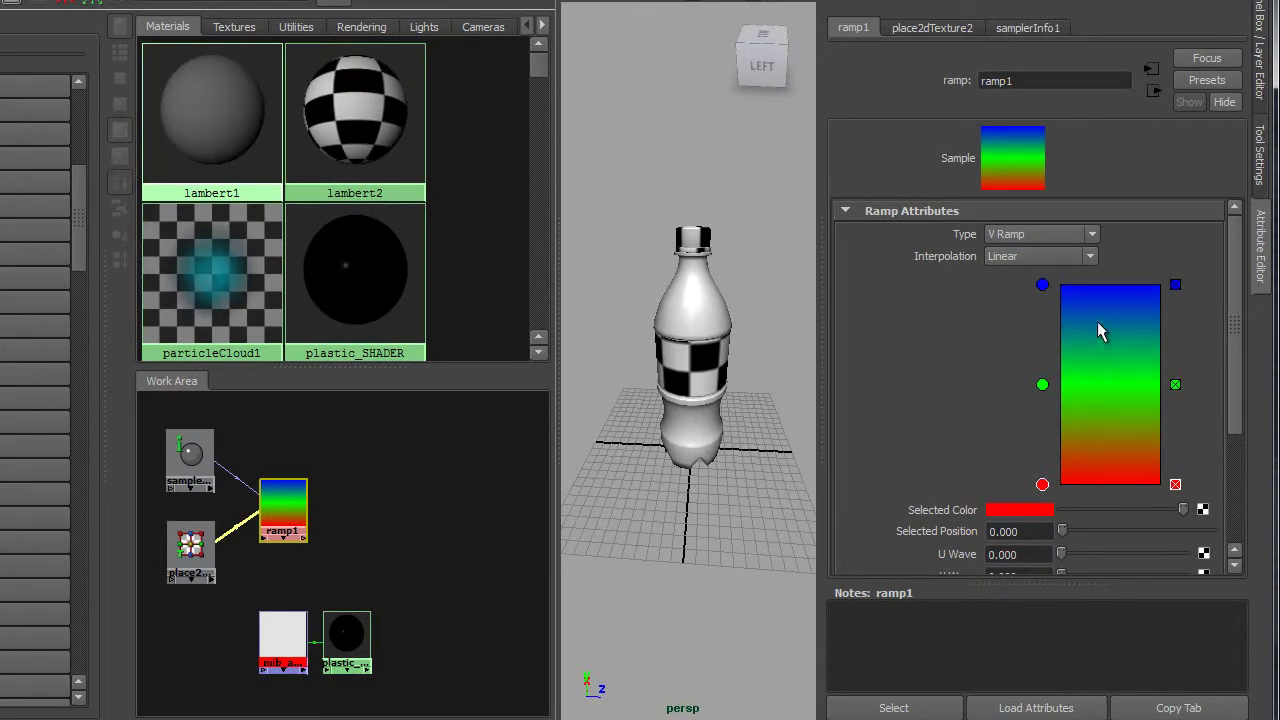
{"action": "left_click", "coordinate": [1006, 238]}
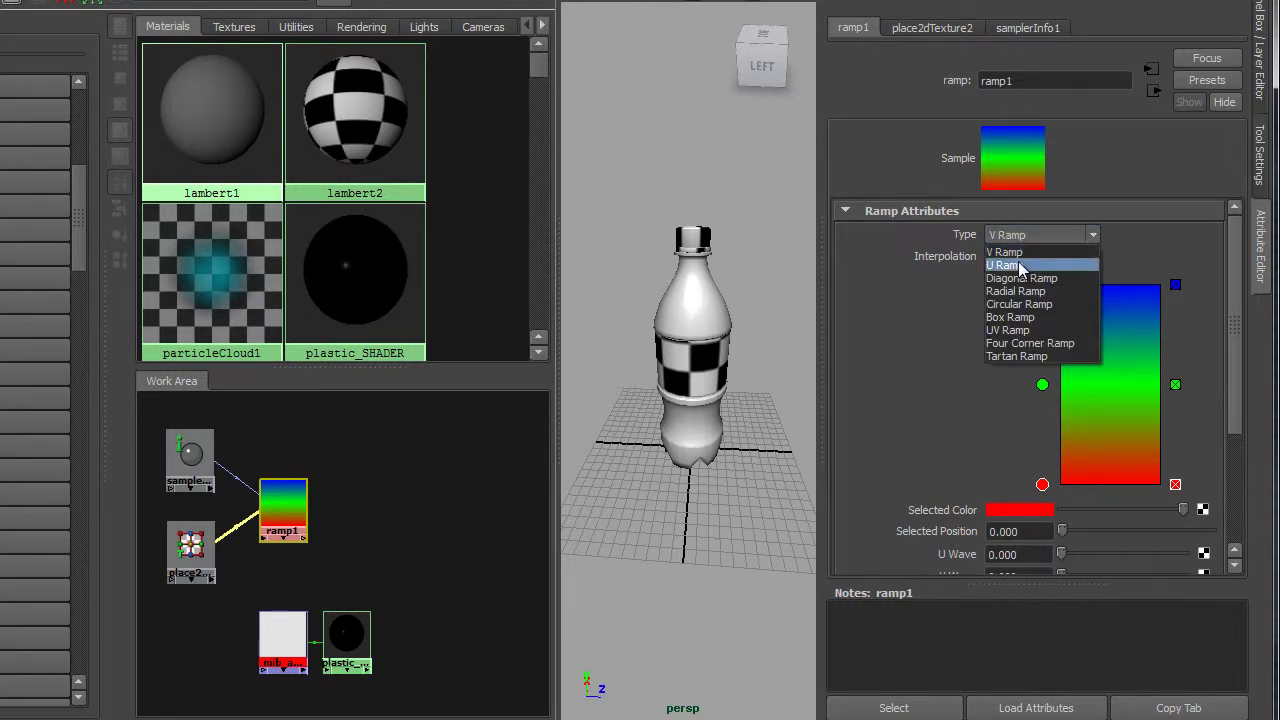
{"action": "left_click", "coordinate": [1005, 265]}
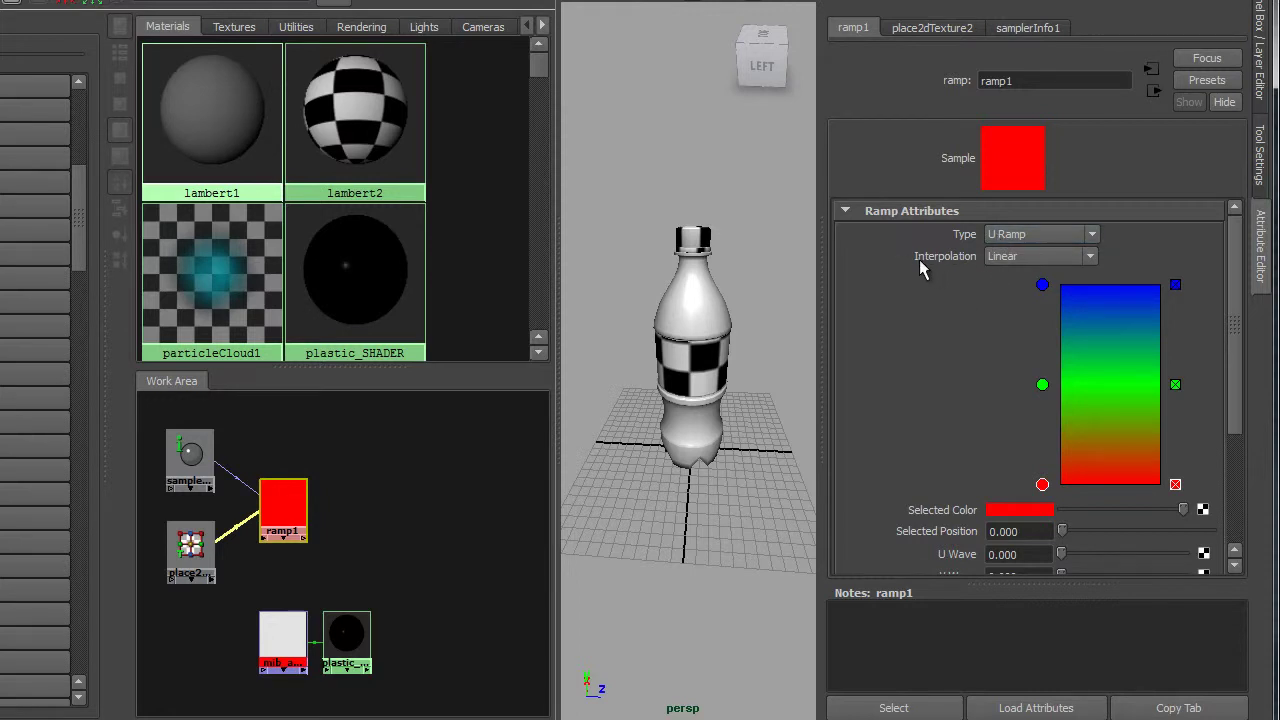
- Try Smooth interpolation on ramp1, and return it to Linear
{"action": "left_click", "coordinate": [1011, 260]}
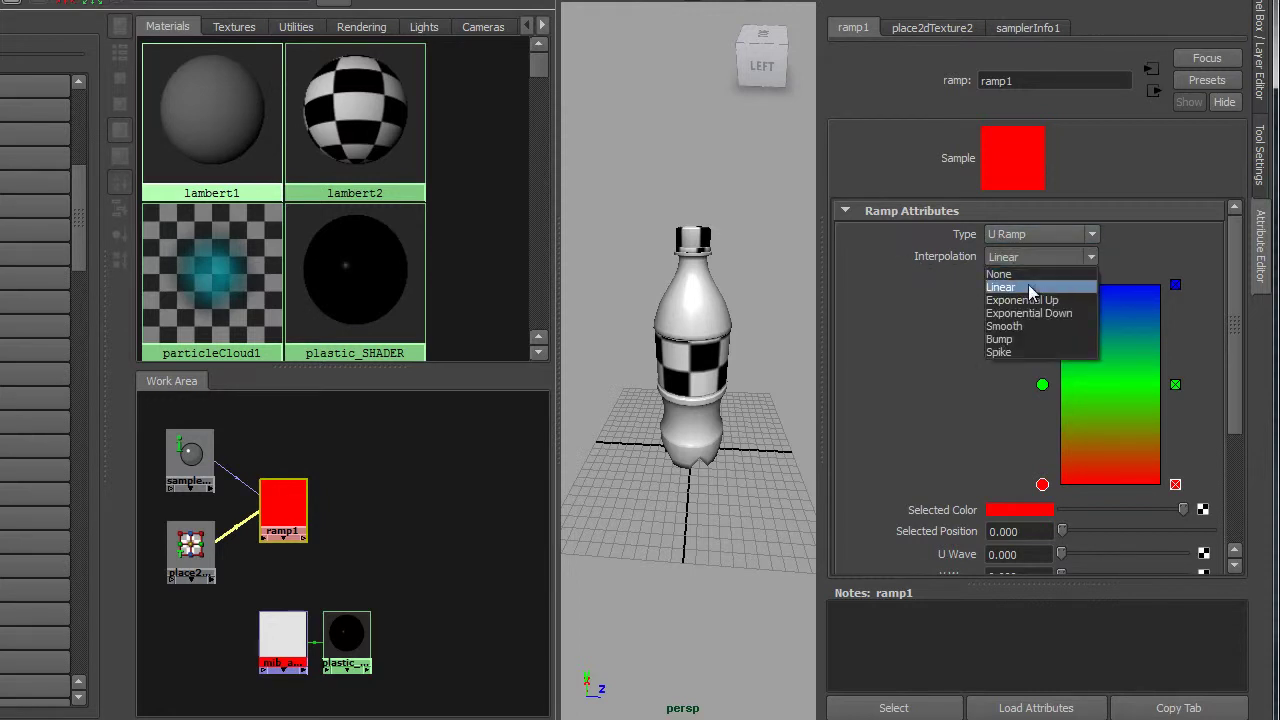
{"action": "left_click", "coordinate": [1044, 326]}
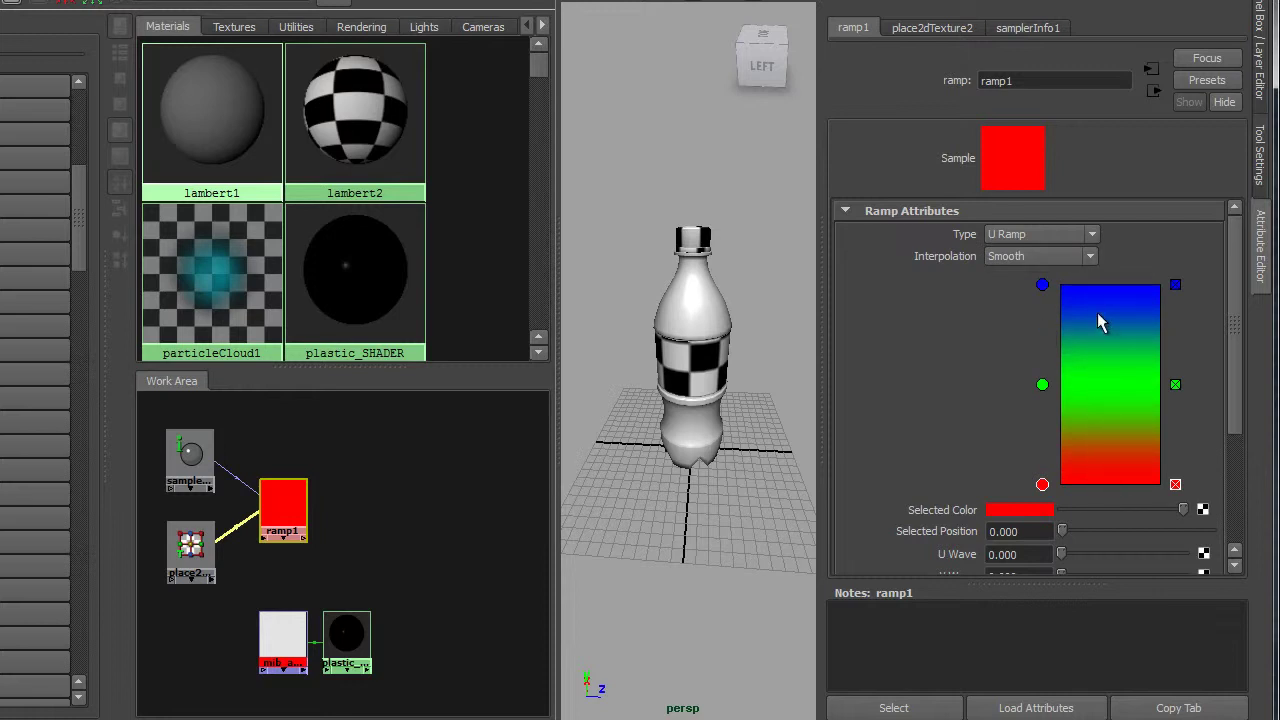
{"action": "left_click", "coordinate": [1012, 259]}
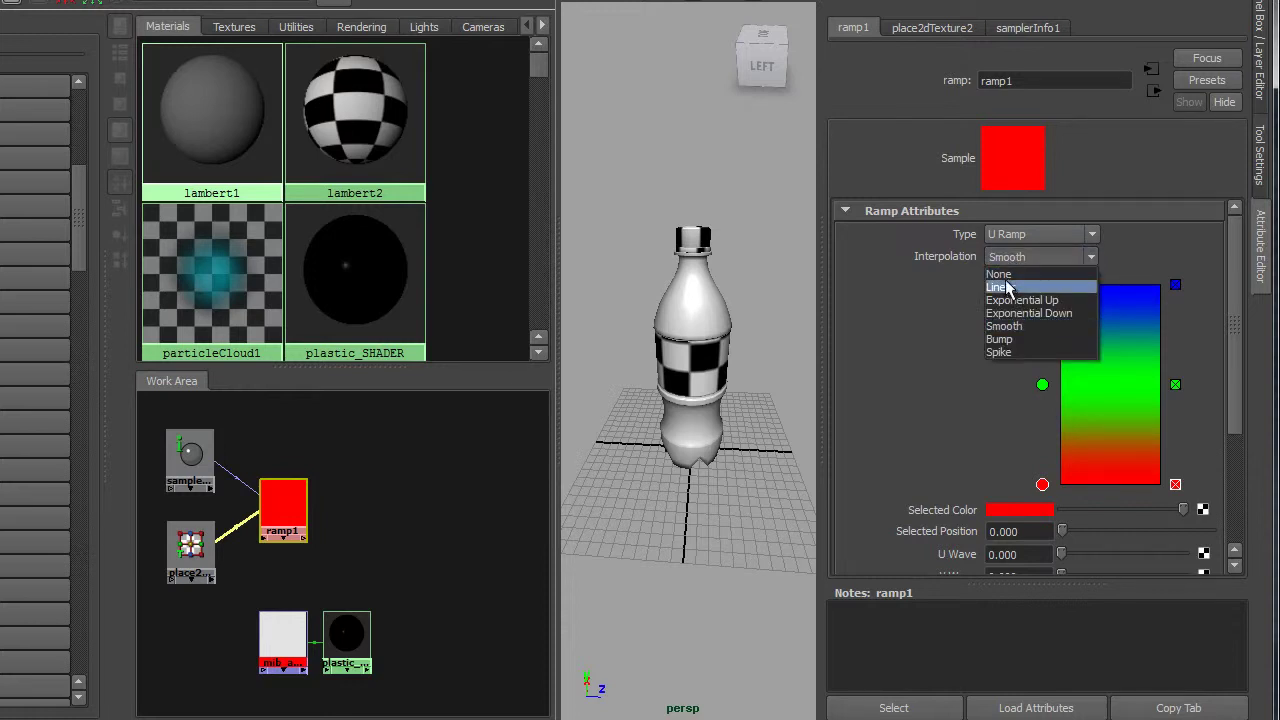
{"action": "left_click", "coordinate": [1000, 287]}
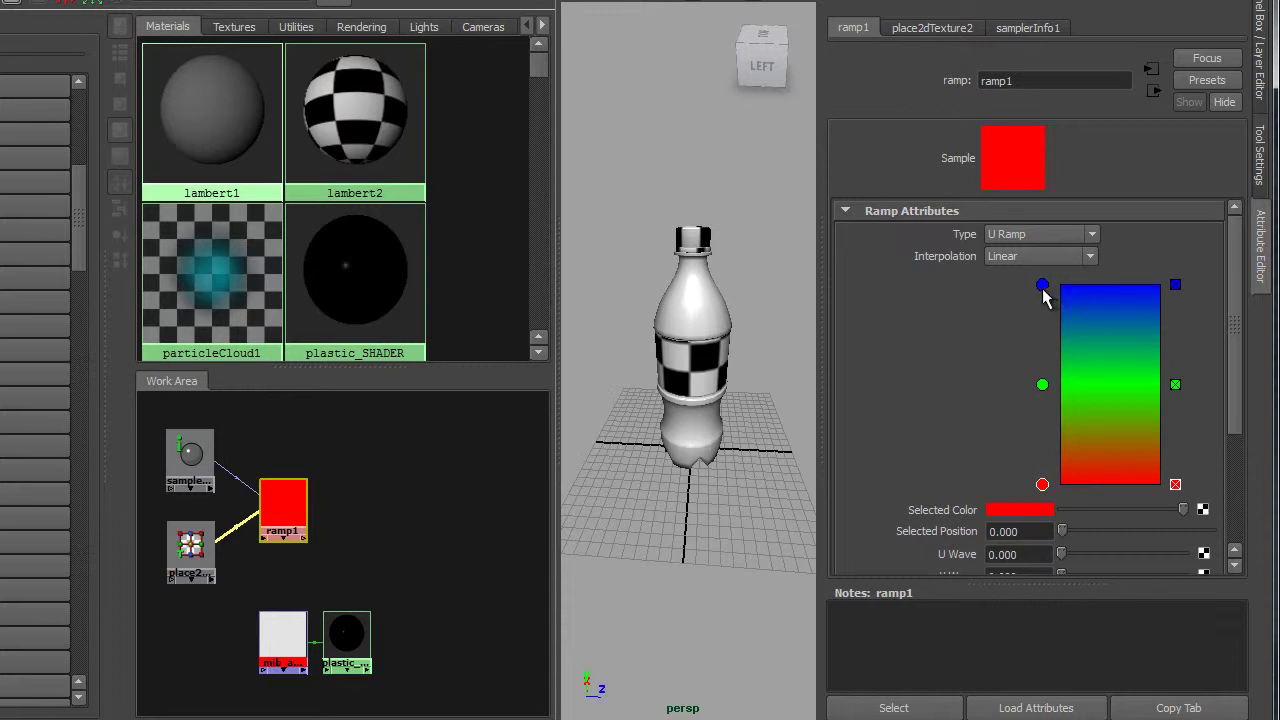
- Recolour the ramp's blue marker at position 1.000 to near-white
{"action": "left_click_drag", "start_coordinate": [1041, 289], "coordinate": [1060, 512]}
{"action": "left_click", "coordinate": [1042, 286]}
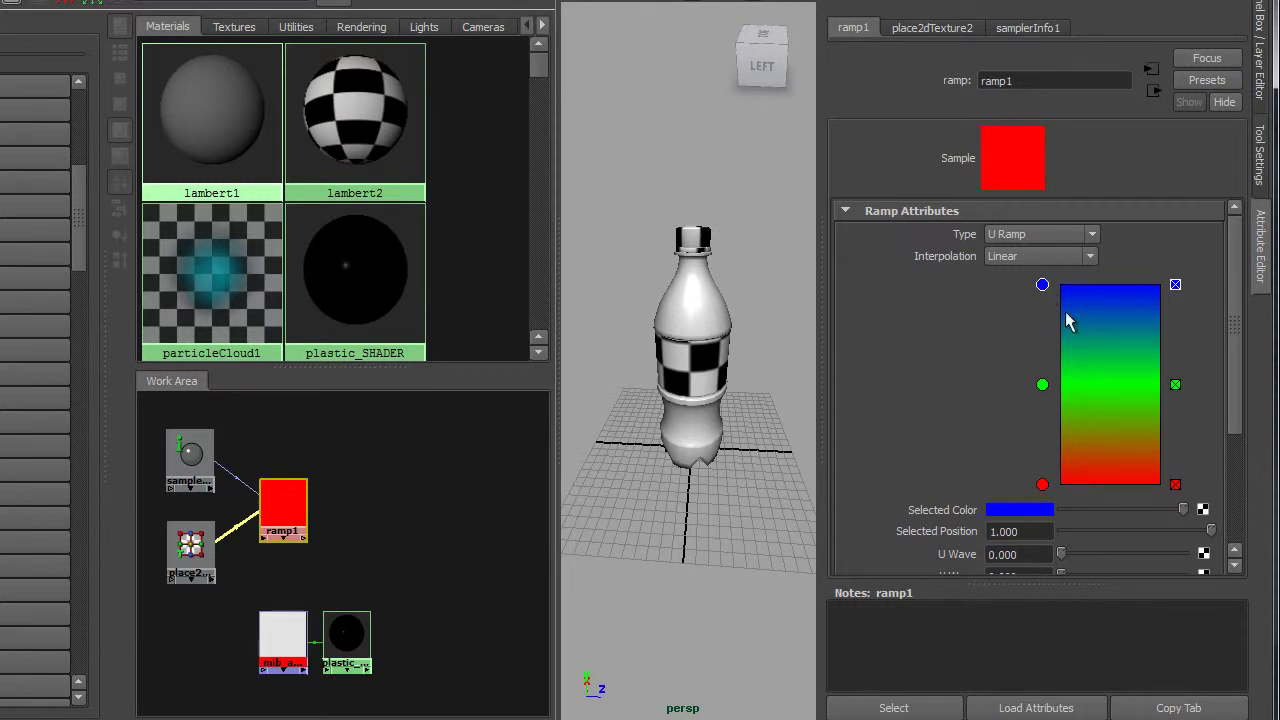
{"action": "left_click_drag", "start_coordinate": [1043, 286], "coordinate": [1043, 303]}
{"action": "mouse_move", "coordinate": [1183, 510]}
{"action": "left_mouse_down"}
{"action": "mouse_move", "coordinate": [1062, 512]}
{"action": "mouse_move", "coordinate": [1176, 518]}
{"action": "left_mouse_up"}
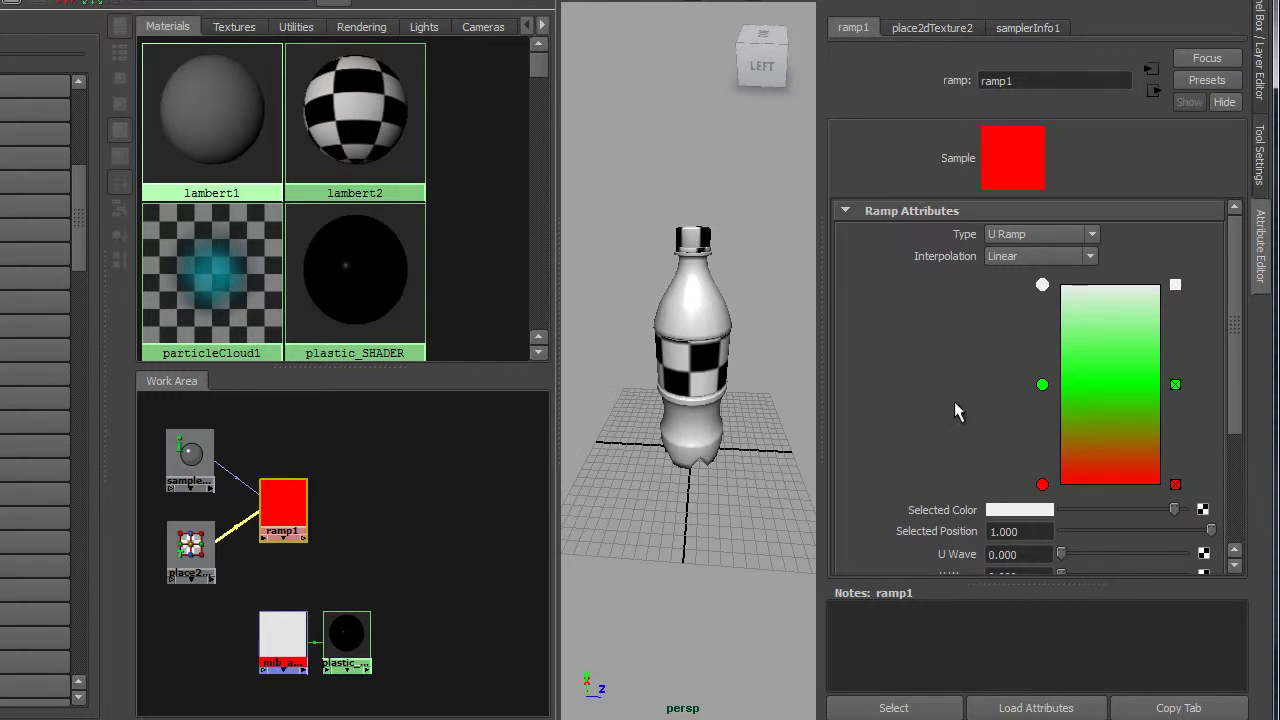
- Set the ramp's green marker to mid-gray at position 0.130, and the red marker at position 0.000 to black
{"action": "left_click_drag", "start_coordinate": [1042, 386], "coordinate": [1042, 461]}
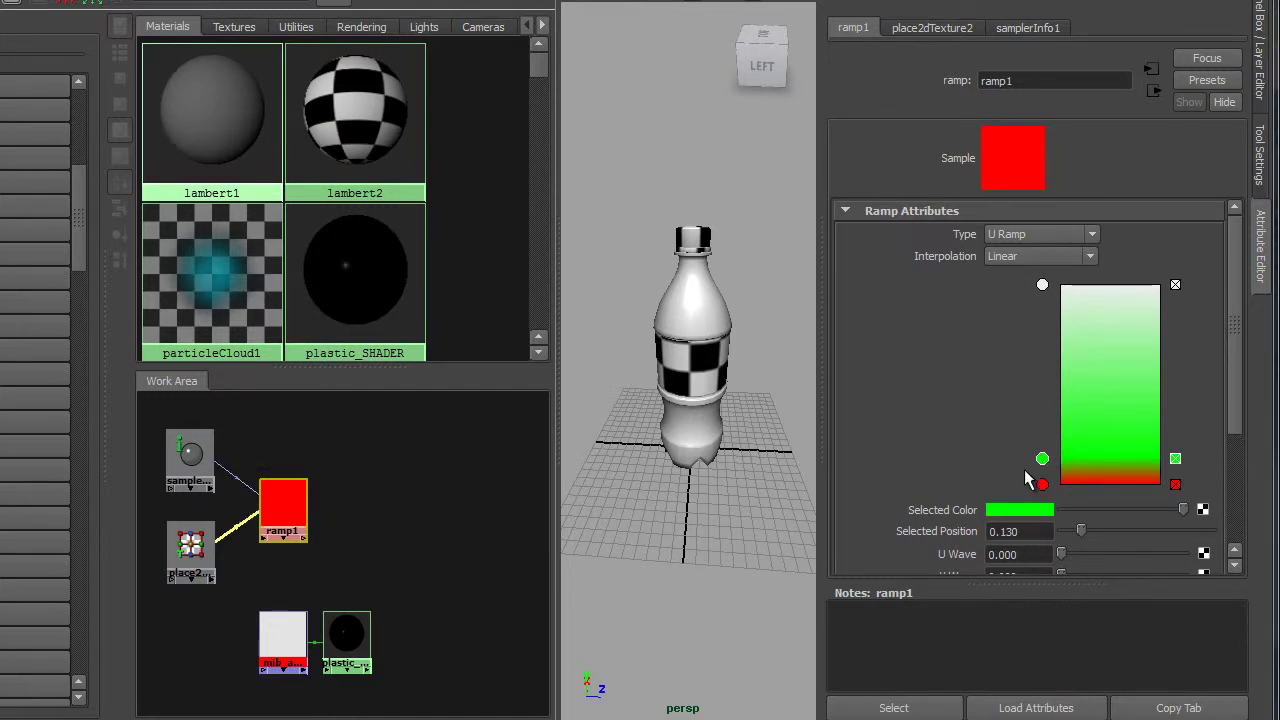
{"action": "left_click_drag", "start_coordinate": [1183, 509], "coordinate": [1063, 520]}
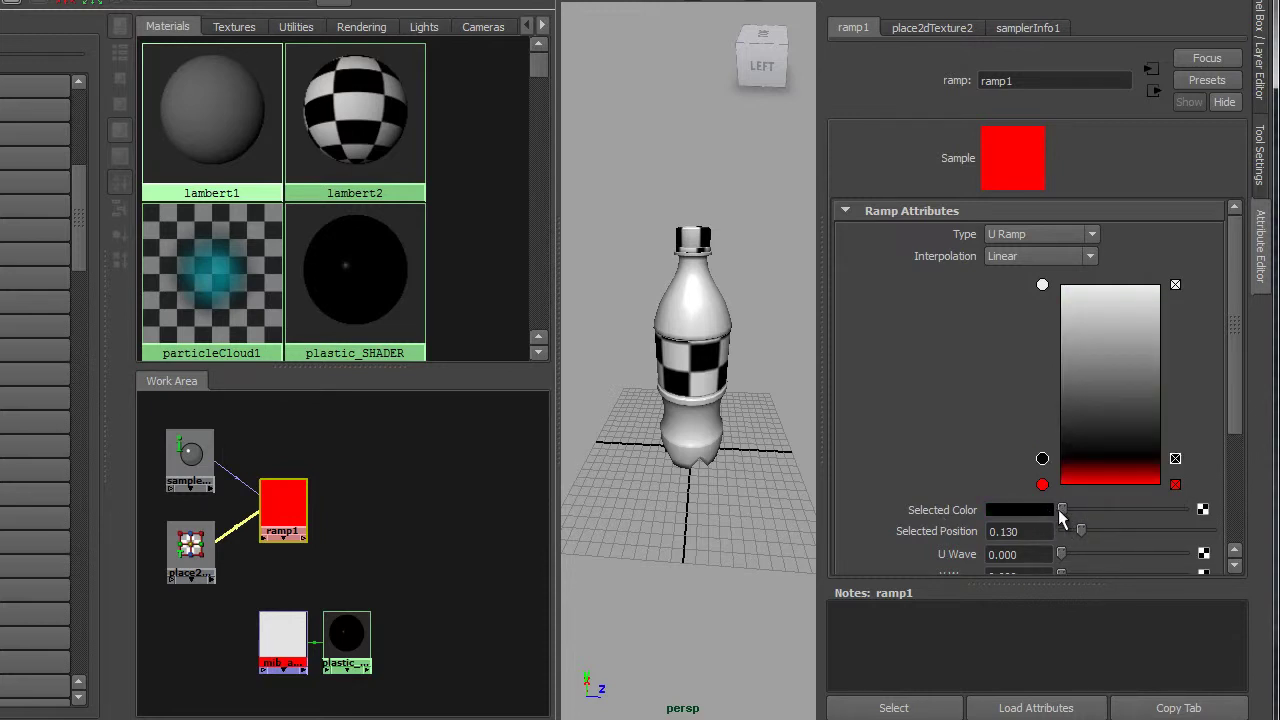
{"action": "left_click_drag", "start_coordinate": [1066, 514], "coordinate": [1126, 521]}
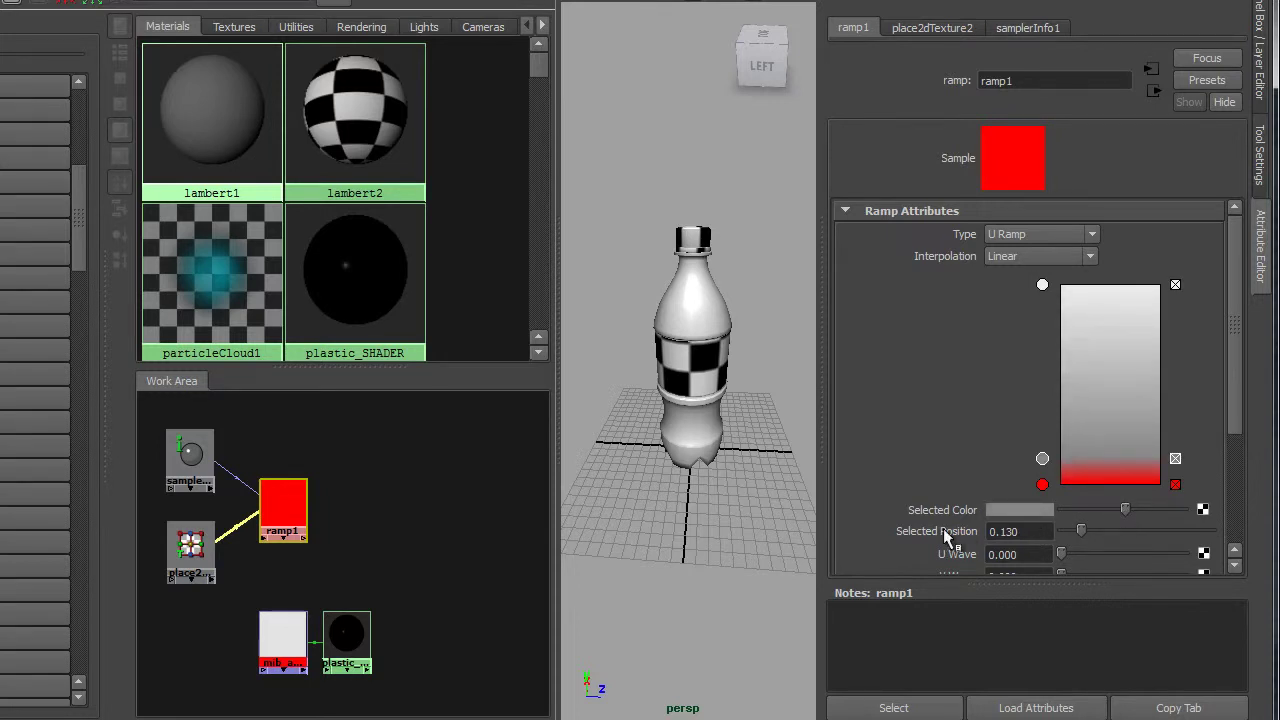
{"action": "left_click", "coordinate": [1042, 484]}
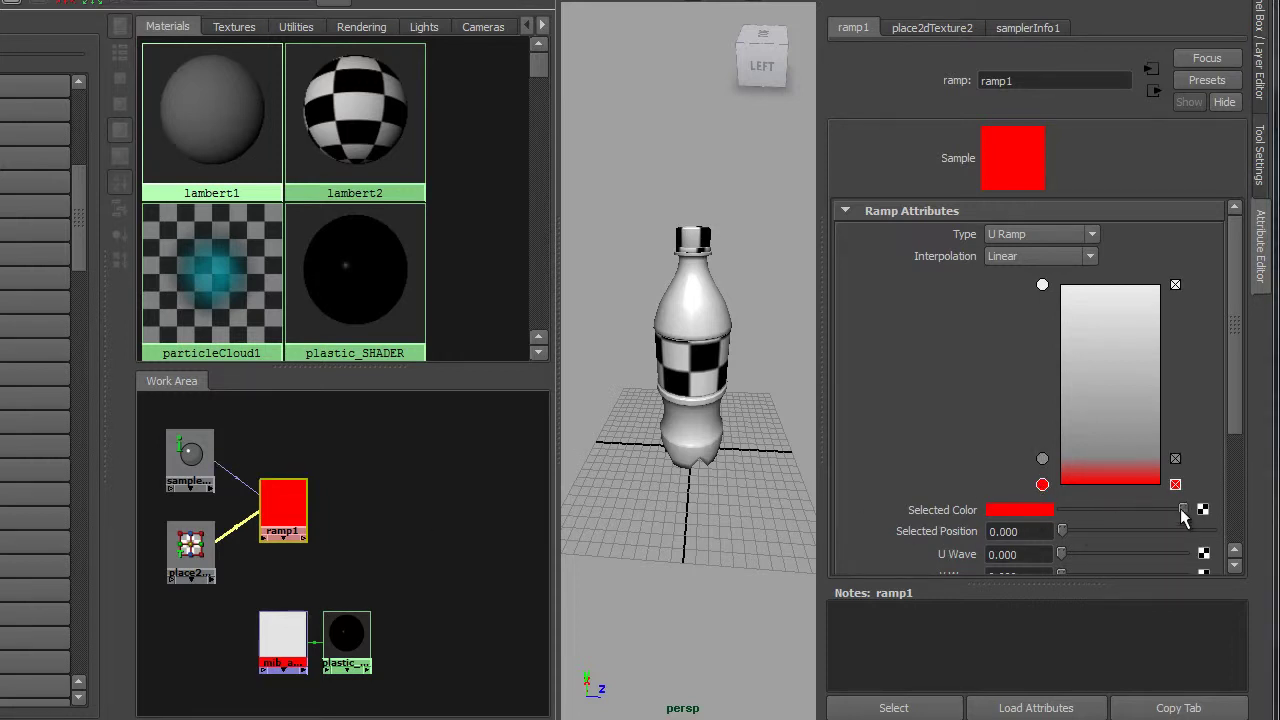
{"action": "left_click_drag", "start_coordinate": [1183, 510], "coordinate": [1050, 514]}
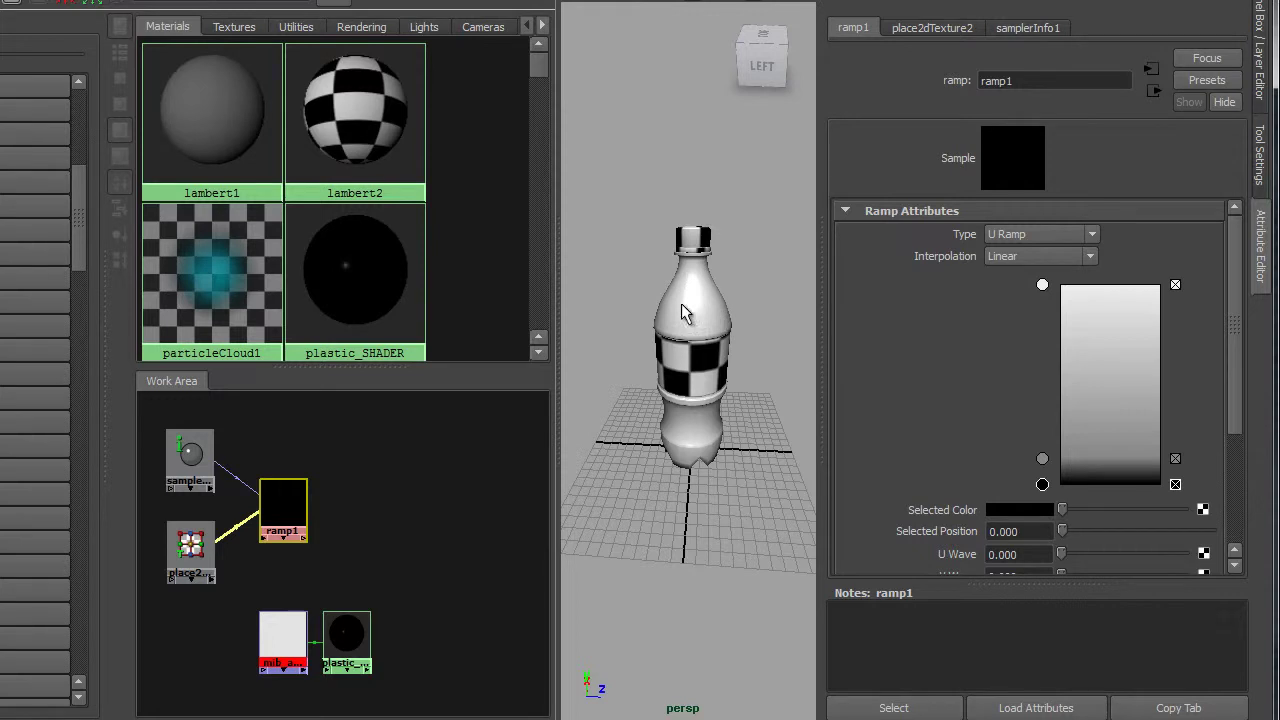
{"action": "scroll", "coordinate": [700, 300], "scroll_direction": "up", "scroll_amount": 4}
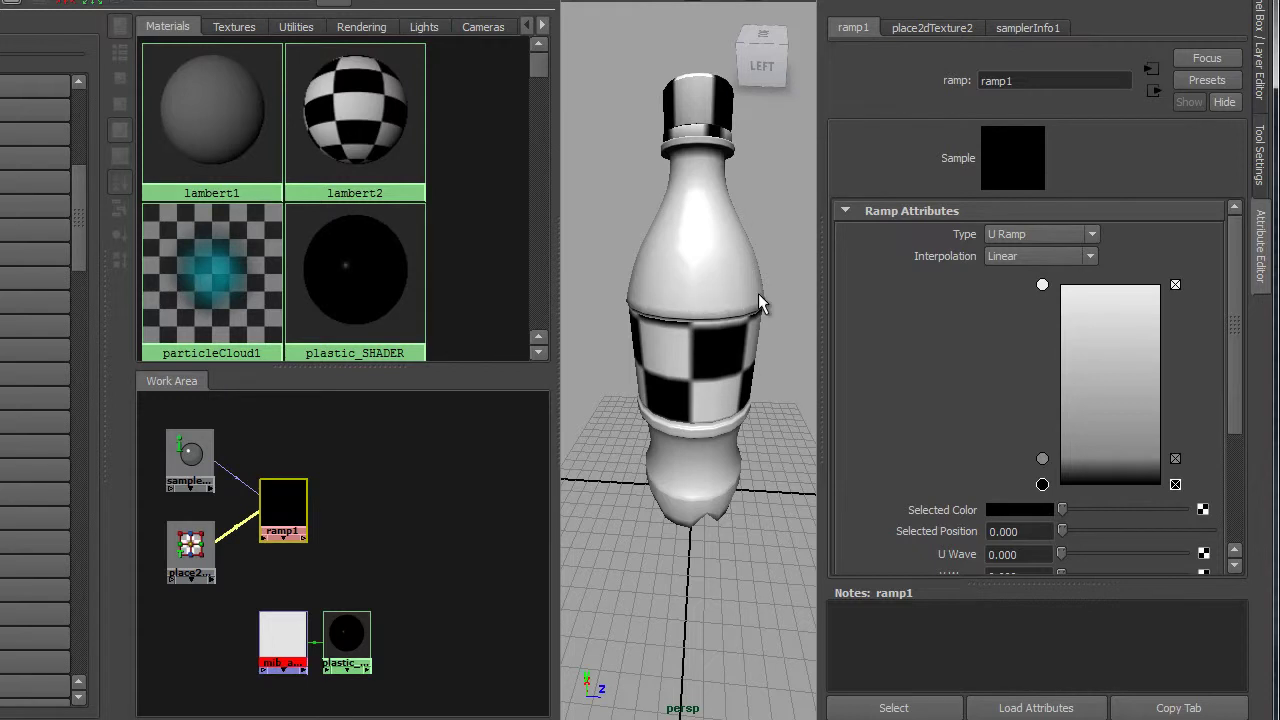
{"action": "left_click", "coordinate": [184, 467]}
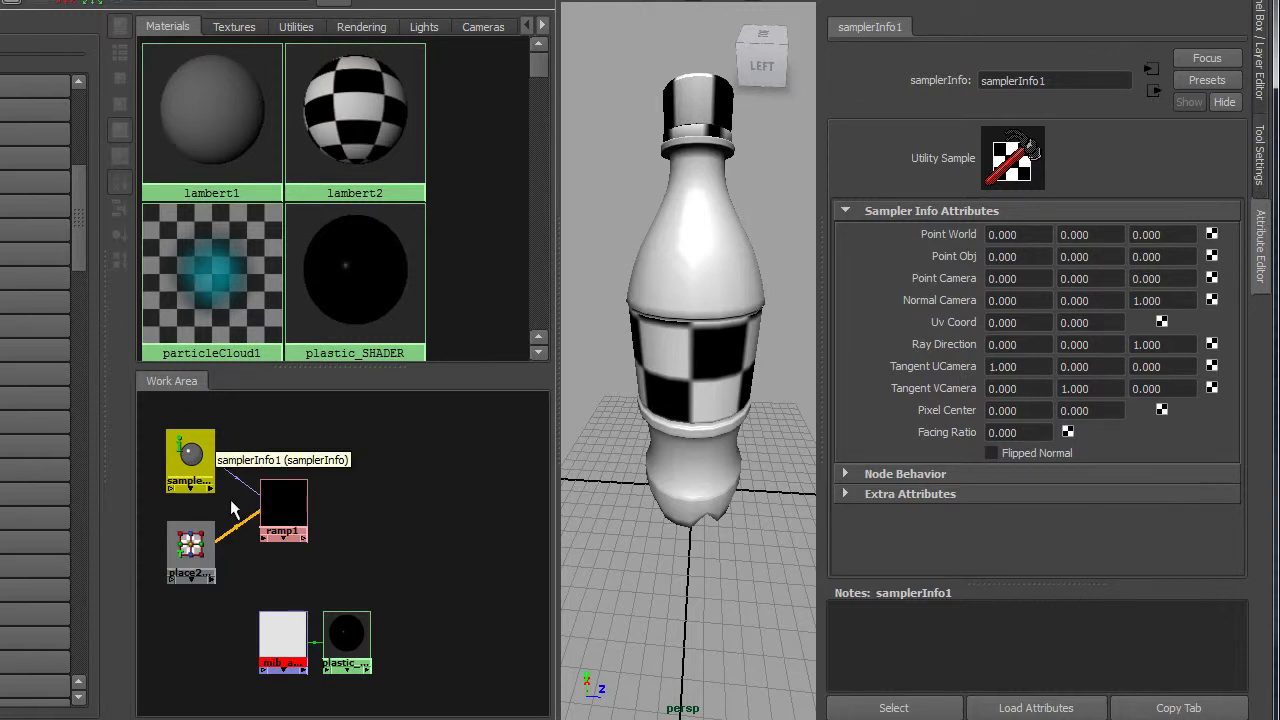
{"action": "left_click", "coordinate": [281, 495]}
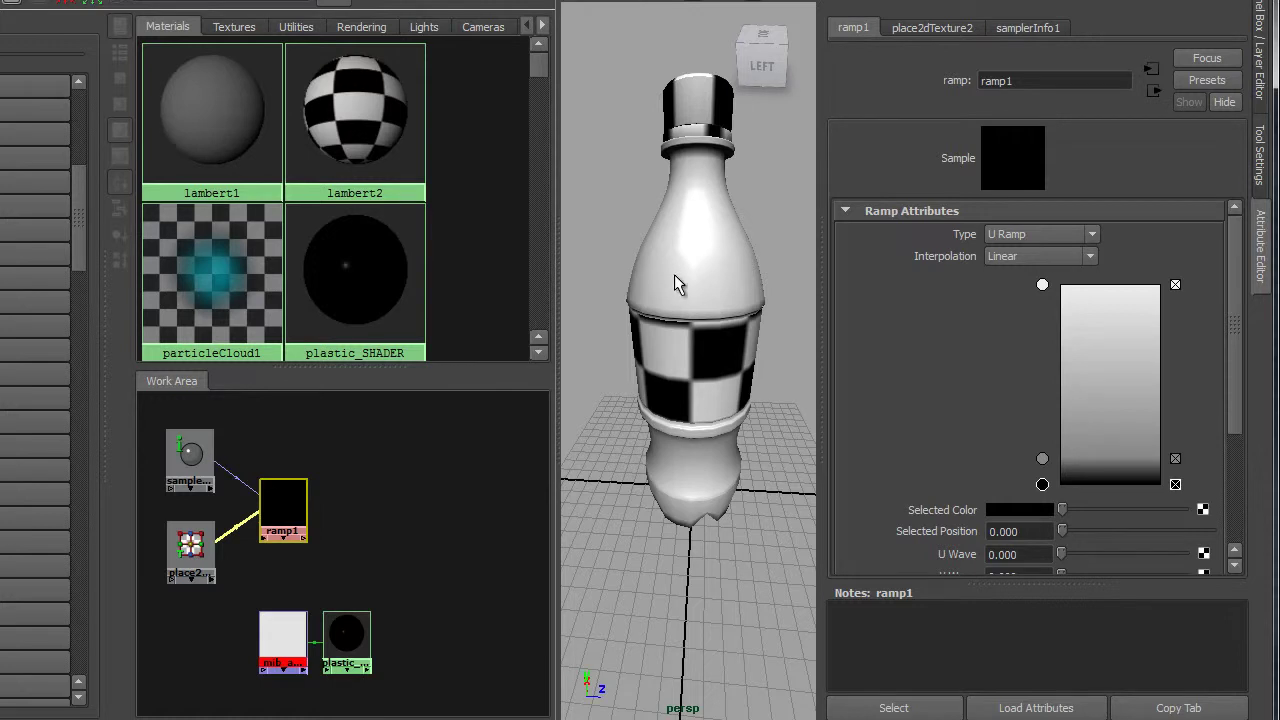
- Move the ramp1 node up beside samplerInfo1, and enlarge the Hypershade work area to frame the whole network
{"action": "left_click_drag", "start_coordinate": [284, 512], "coordinate": [262, 481]}
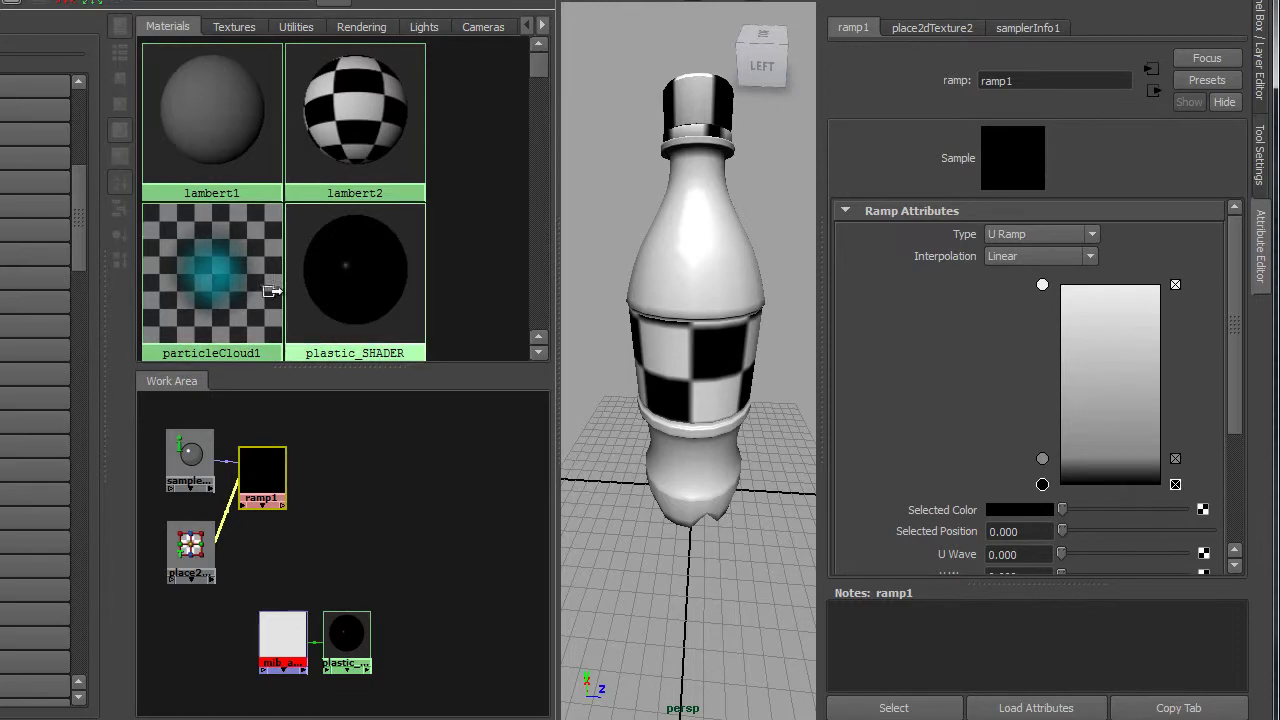
{"action": "left_click_drag", "start_coordinate": [297, 365], "coordinate": [297, 120]}
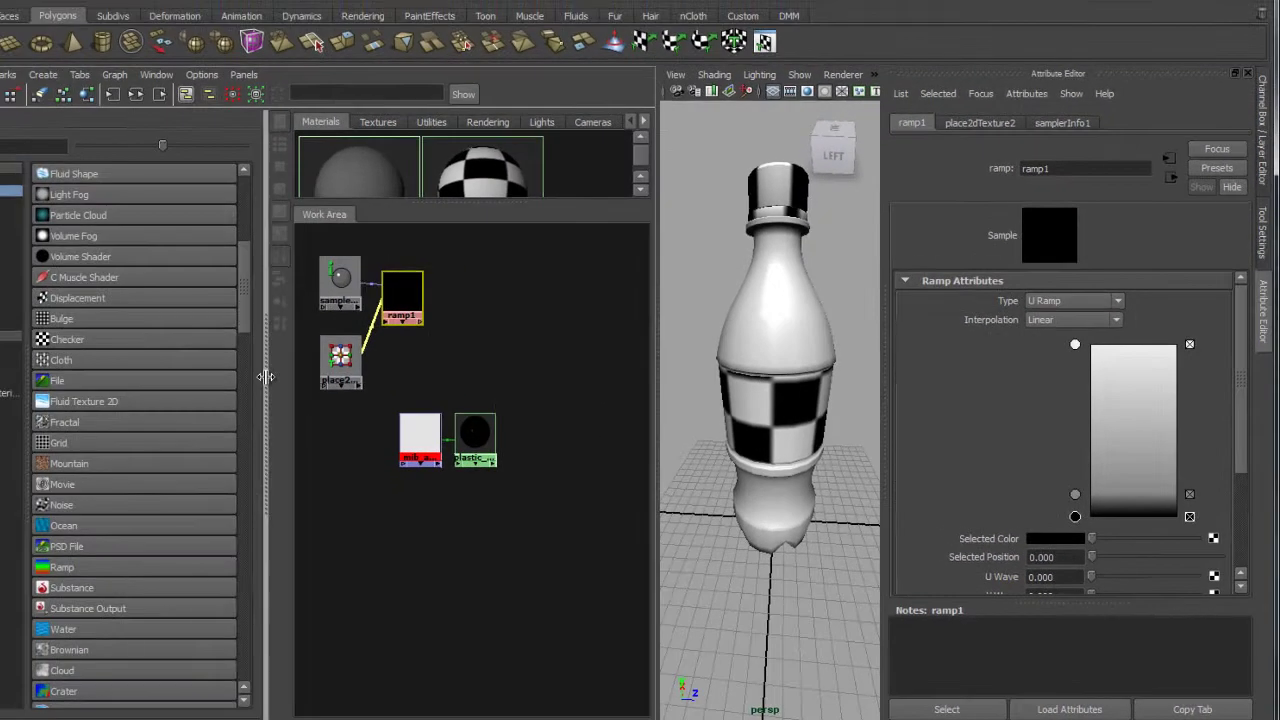
{"action": "left_click_drag", "start_coordinate": [265, 376], "coordinate": [40, 378]}
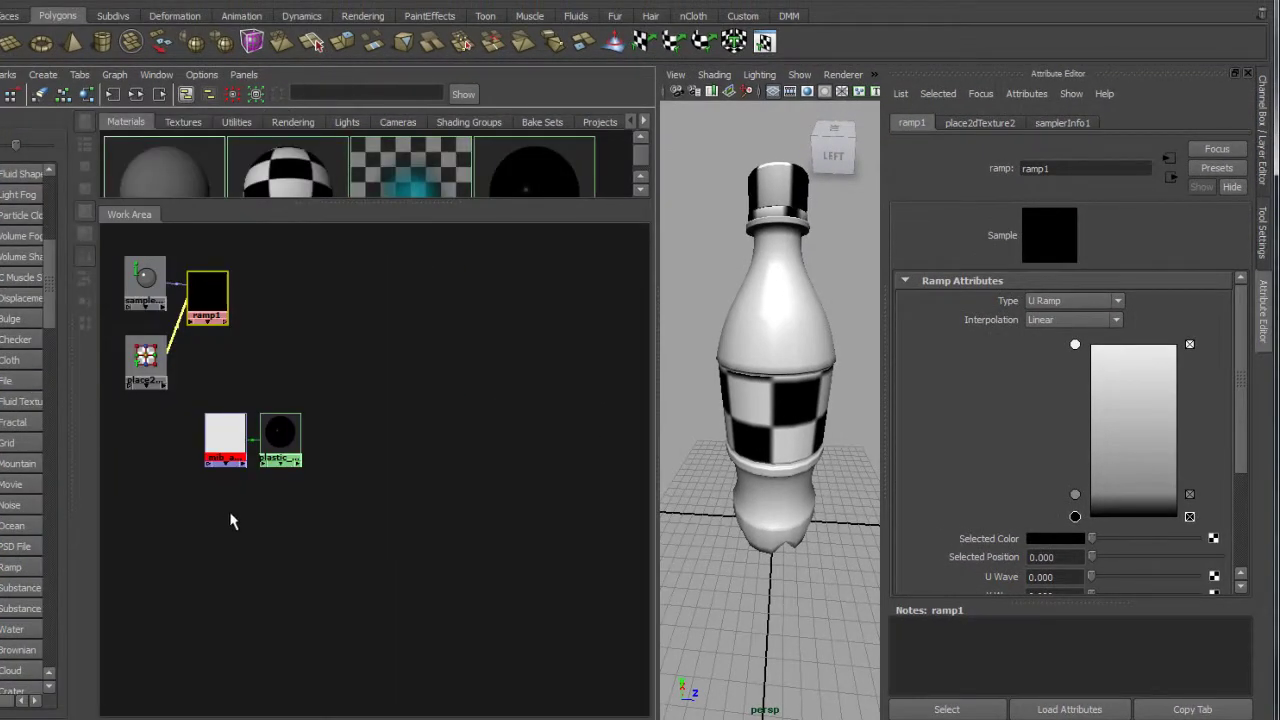
{"action": "key", "text": "a"}
{"action": "middle_click_drag", "start_coordinate": [394, 494], "coordinate": [406, 486], "text": "alt"}
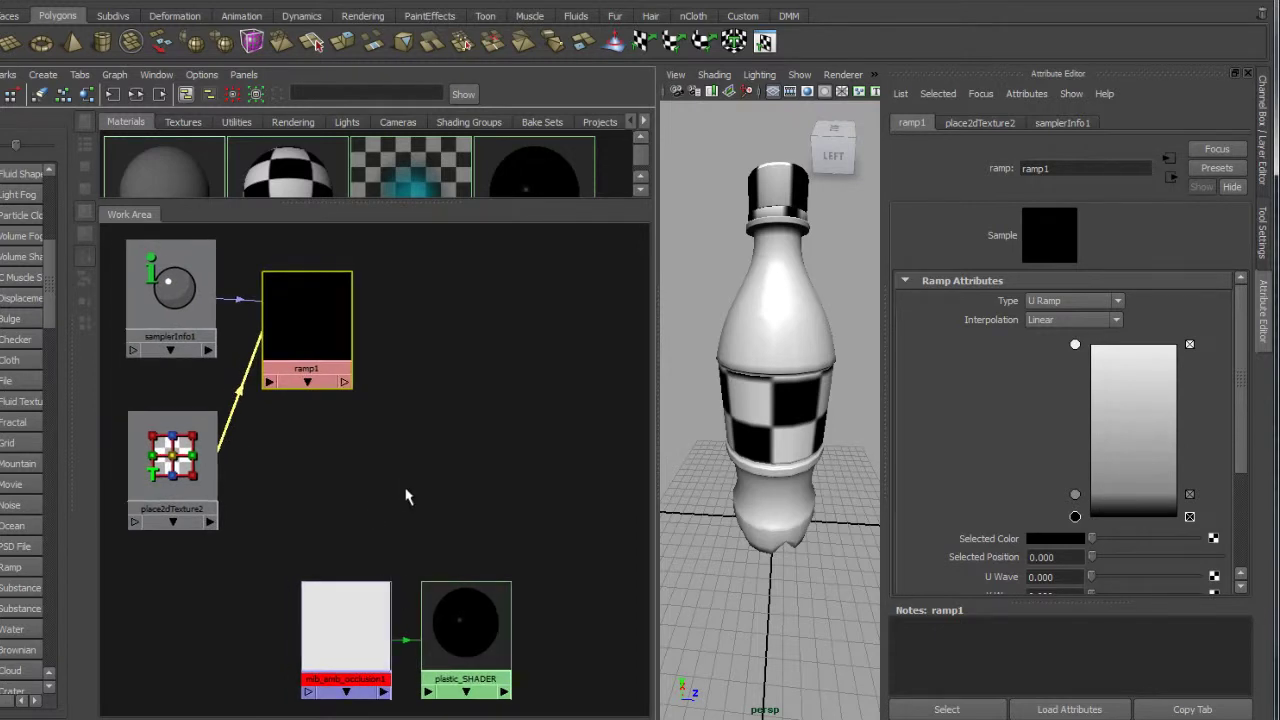
{"action": "mouse_move", "coordinate": [342, 377]}
{"action": "left_mouse_down"}
{"action": "mouse_move", "coordinate": [371, 396]}
{"action": "mouse_move", "coordinate": [348, 381]}
{"action": "left_mouse_up"}
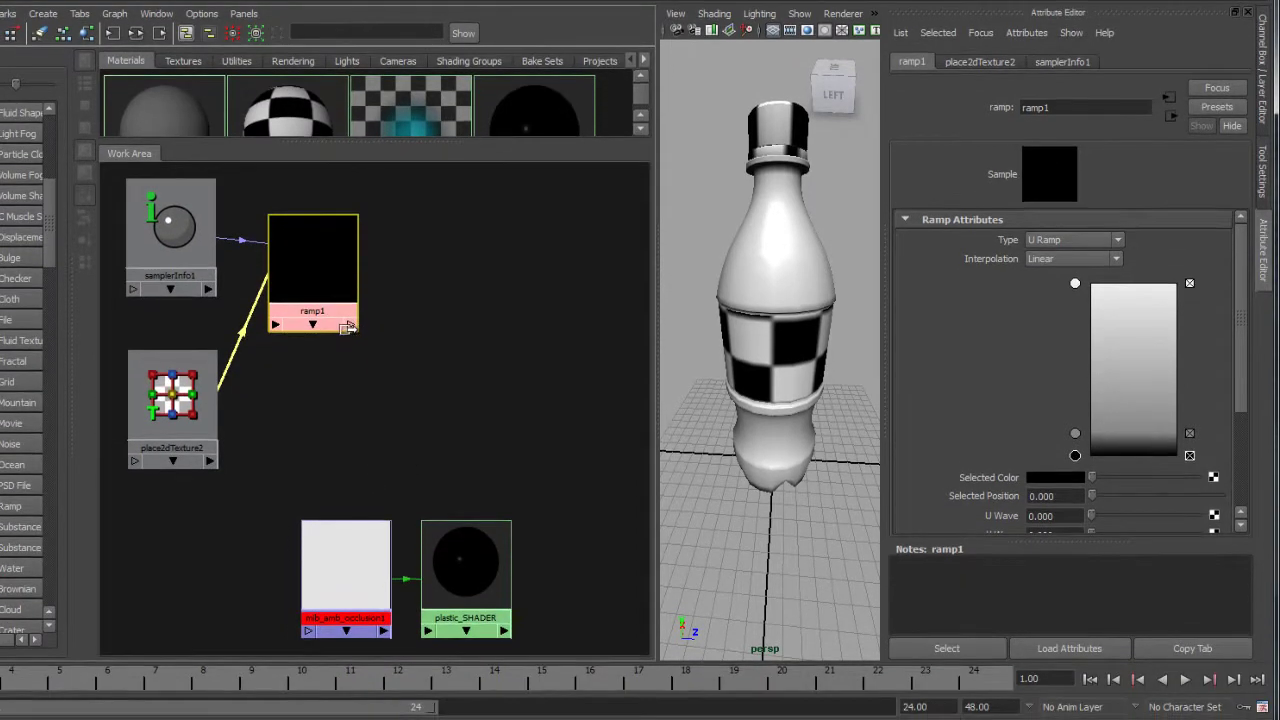
{"action": "left_click", "coordinate": [352, 325]}
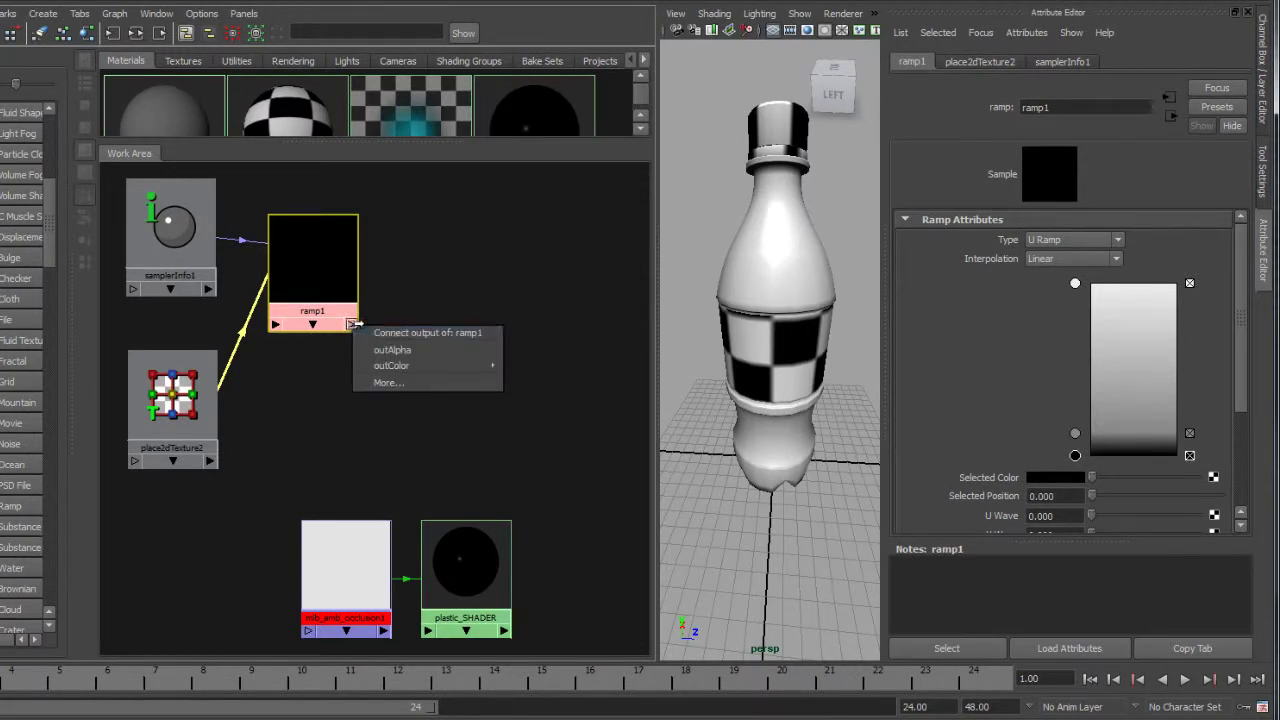
{"action": "left_click", "coordinate": [384, 345]}
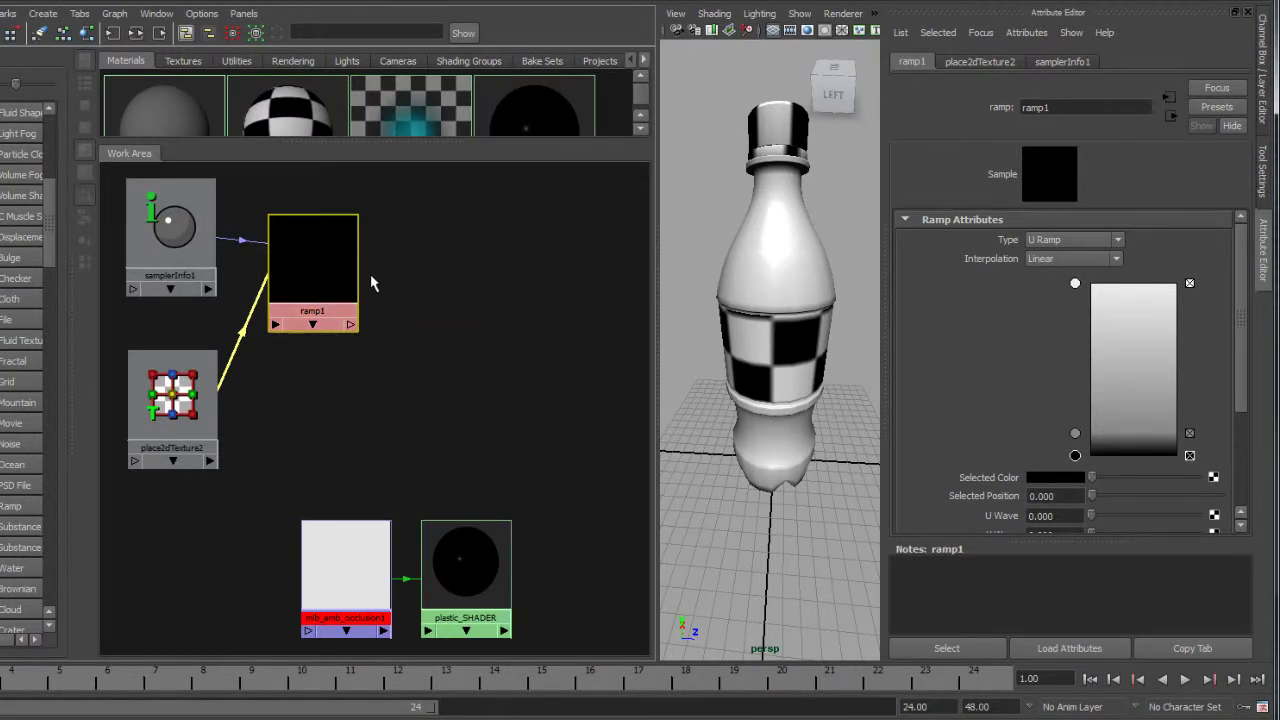
{"action": "left_click", "coordinate": [328, 260]}
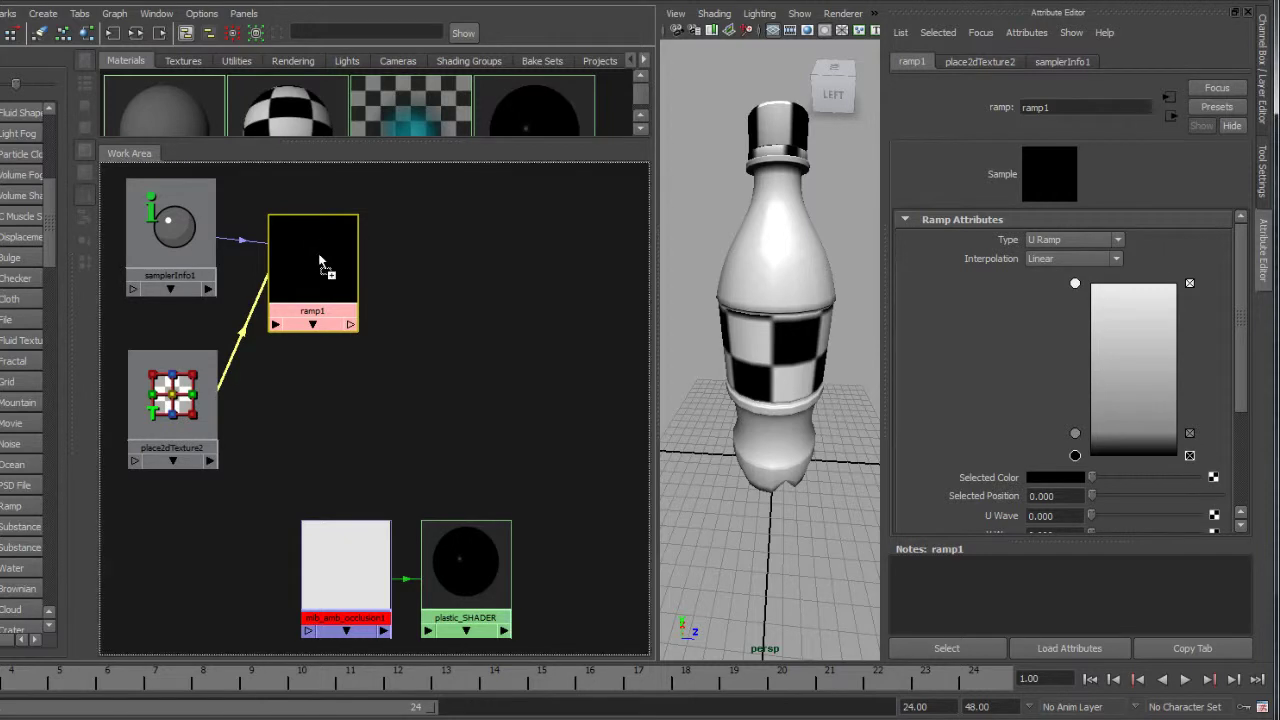
{"action": "left_click", "coordinate": [458, 561]}
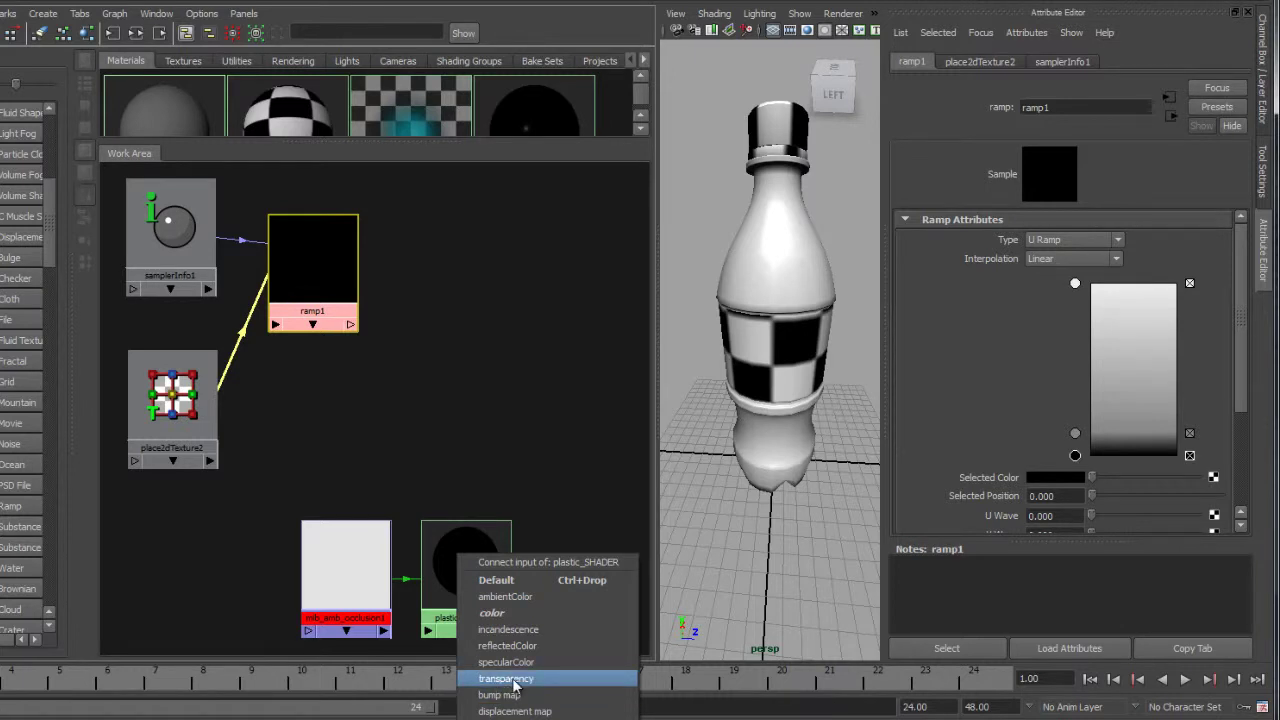
{"action": "left_click", "coordinate": [545, 296]}
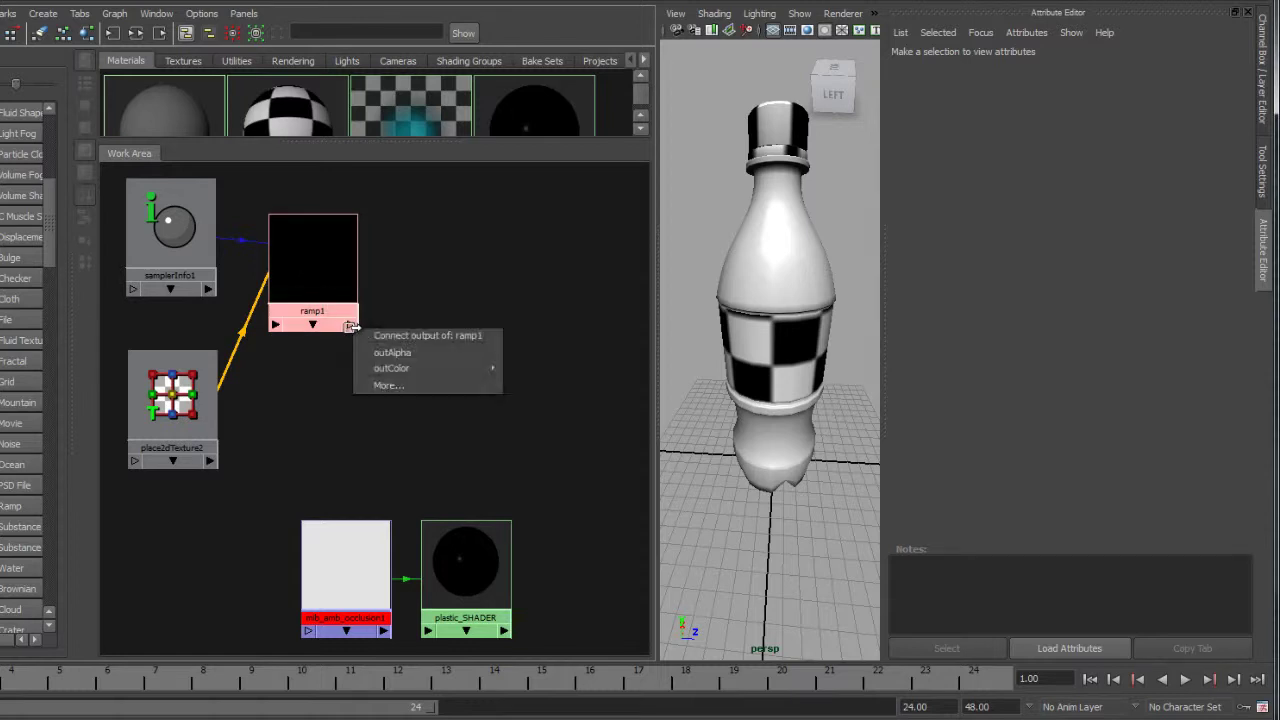
{"action": "left_click", "coordinate": [350, 326]}
{"action": "key", "text": "Escape"}
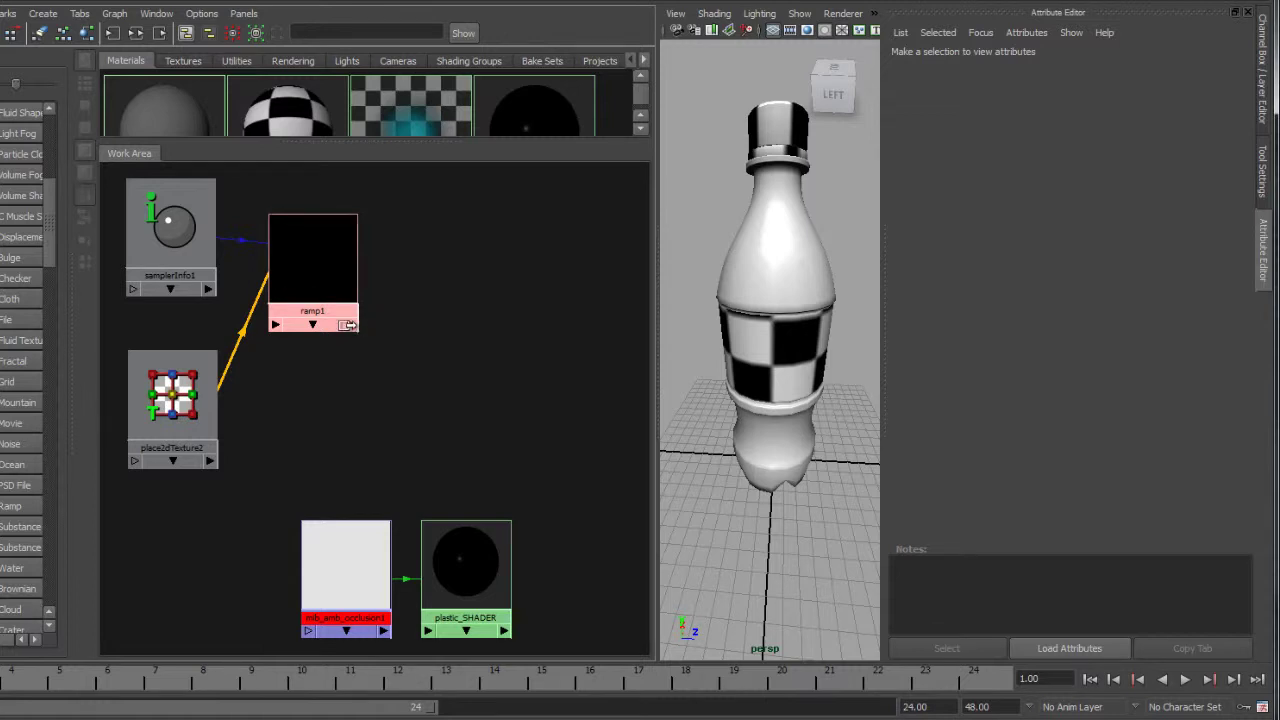
- Connect ramp1's outAlpha output to the transparencyR input of plastic_SHADER
{"action": "left_click", "coordinate": [350, 326]}
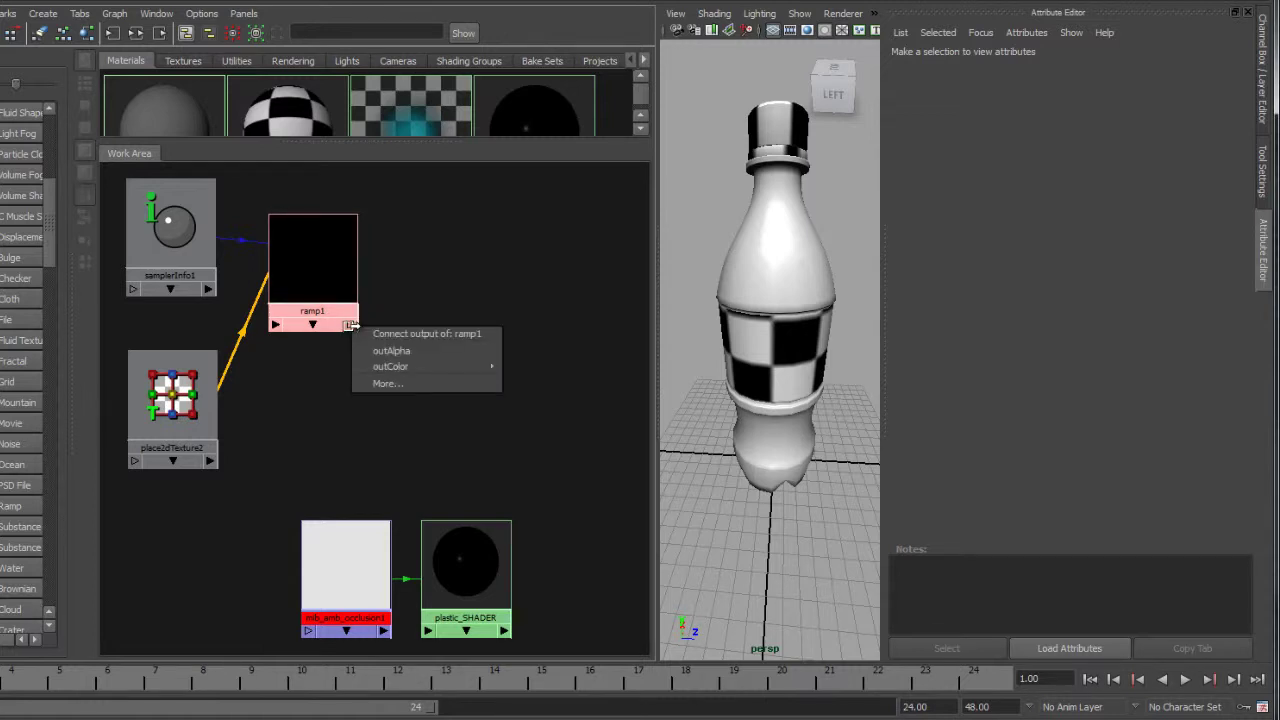
{"action": "left_click", "coordinate": [414, 350]}
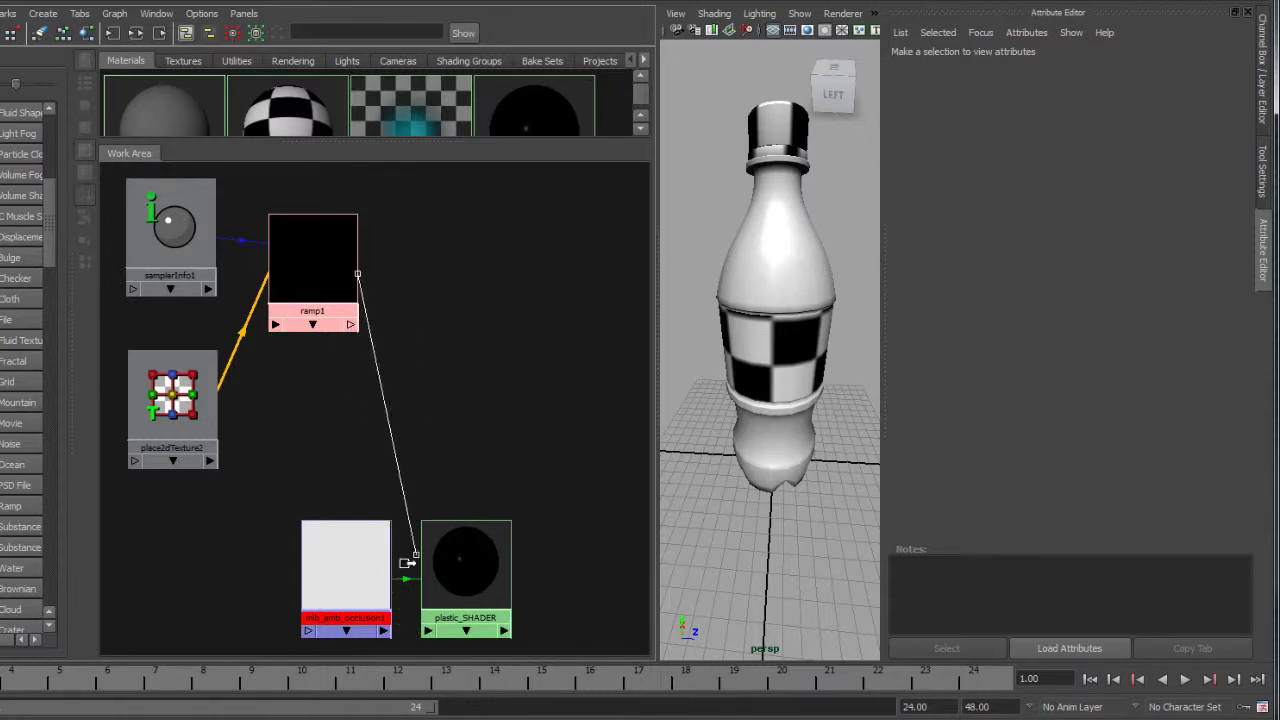
{"action": "left_click", "coordinate": [426, 631]}
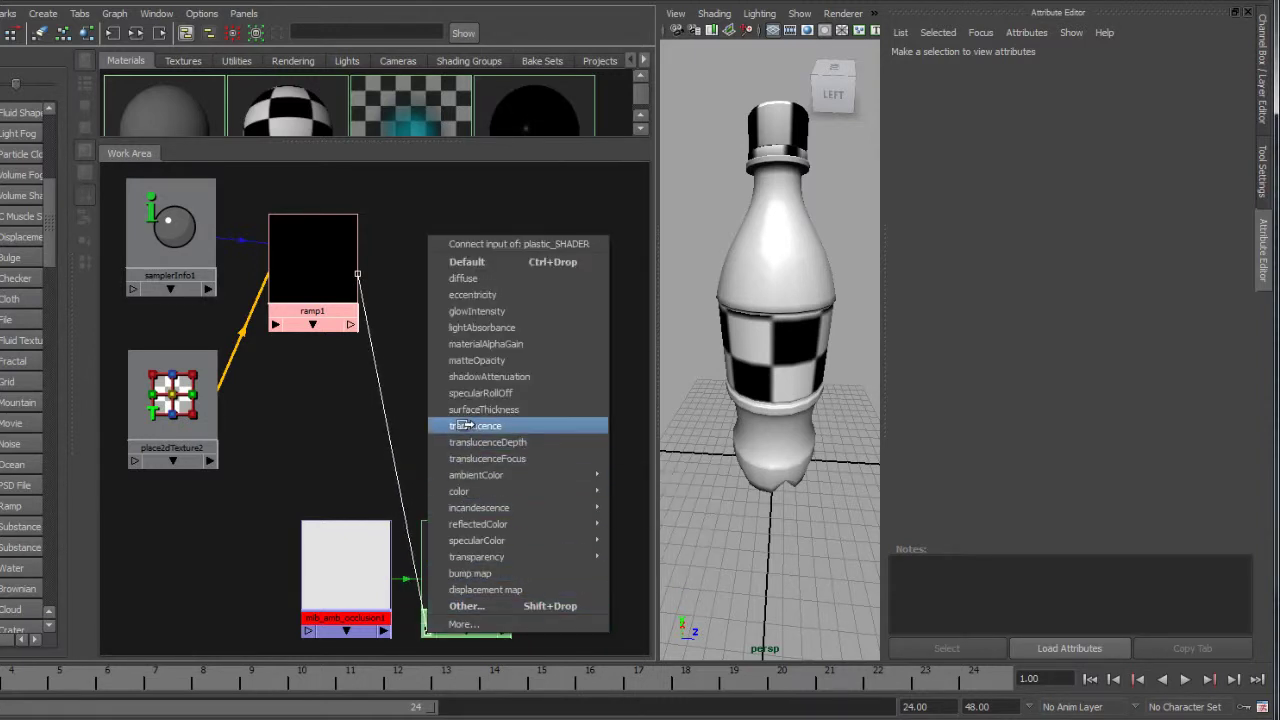
{"action": "mouse_move", "coordinate": [479, 557]}
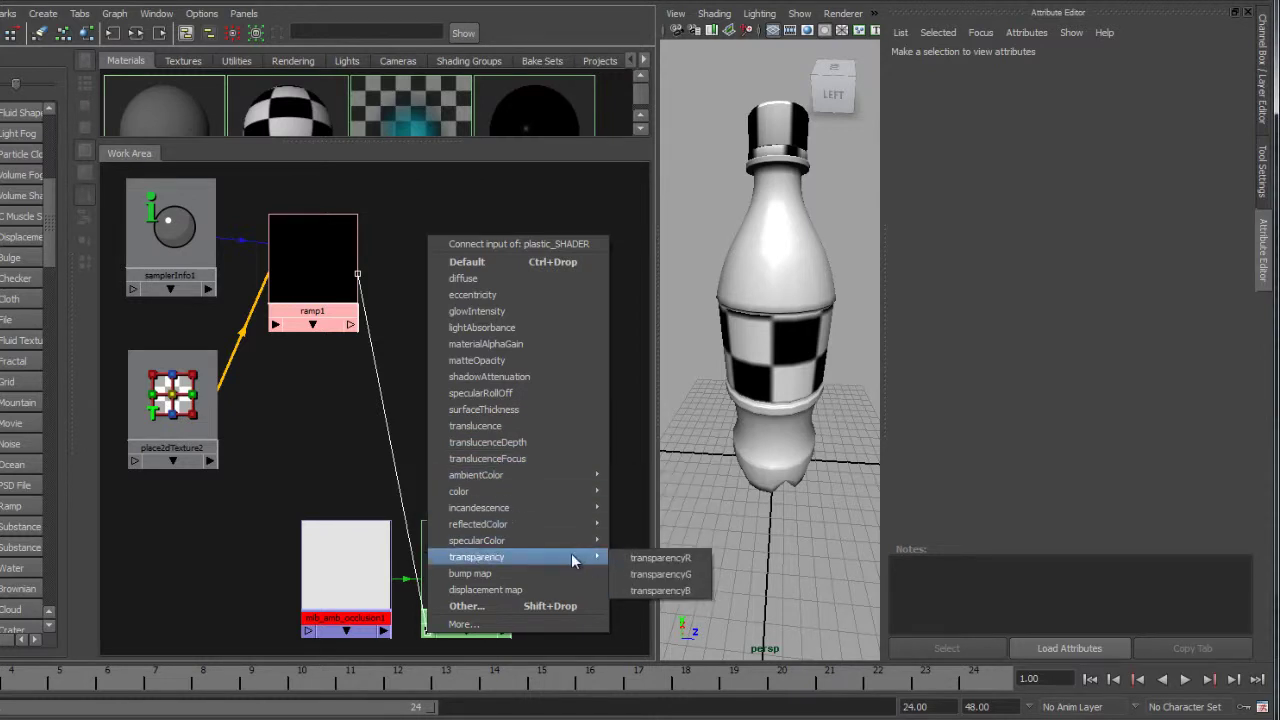
{"action": "left_click", "coordinate": [648, 558]}
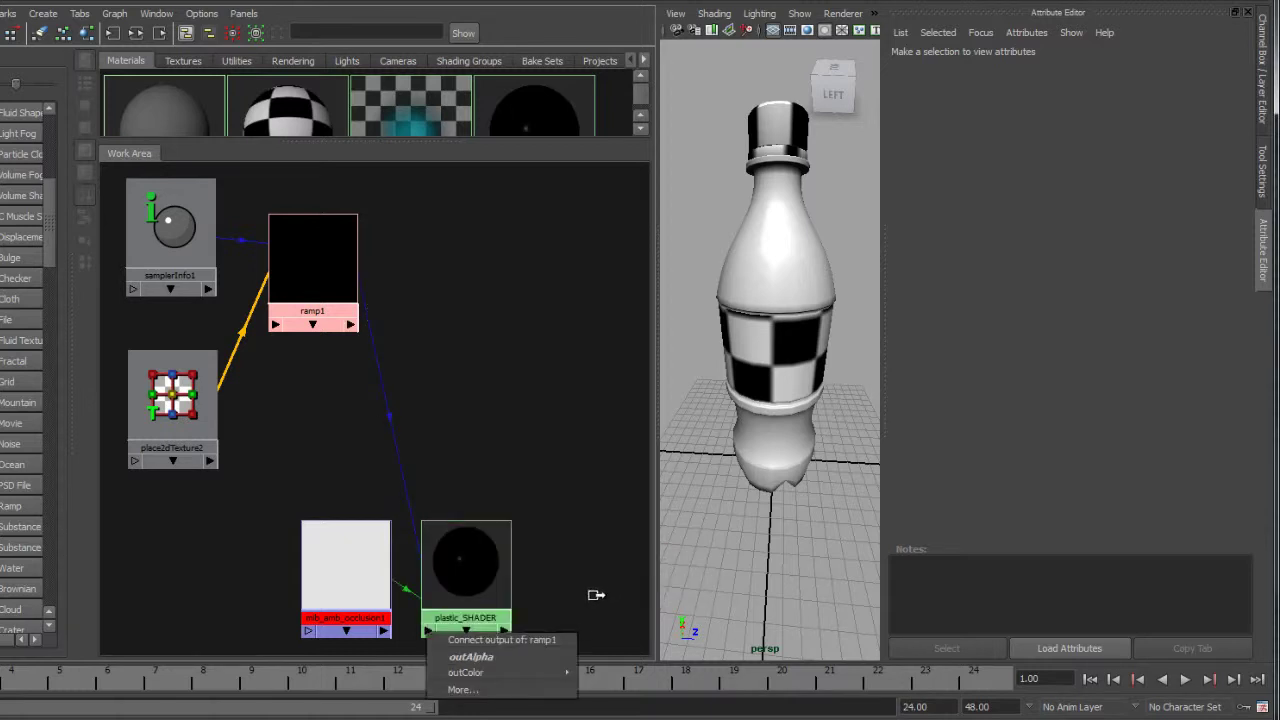
- Connect ramp1's outAlpha output to the transparencyG input of plastic_SHADER
{"action": "left_click", "coordinate": [426, 351]}
{"action": "middle_click_drag", "start_coordinate": [458, 560], "coordinate": [352, 326]}
{"action": "left_click", "coordinate": [352, 326]}
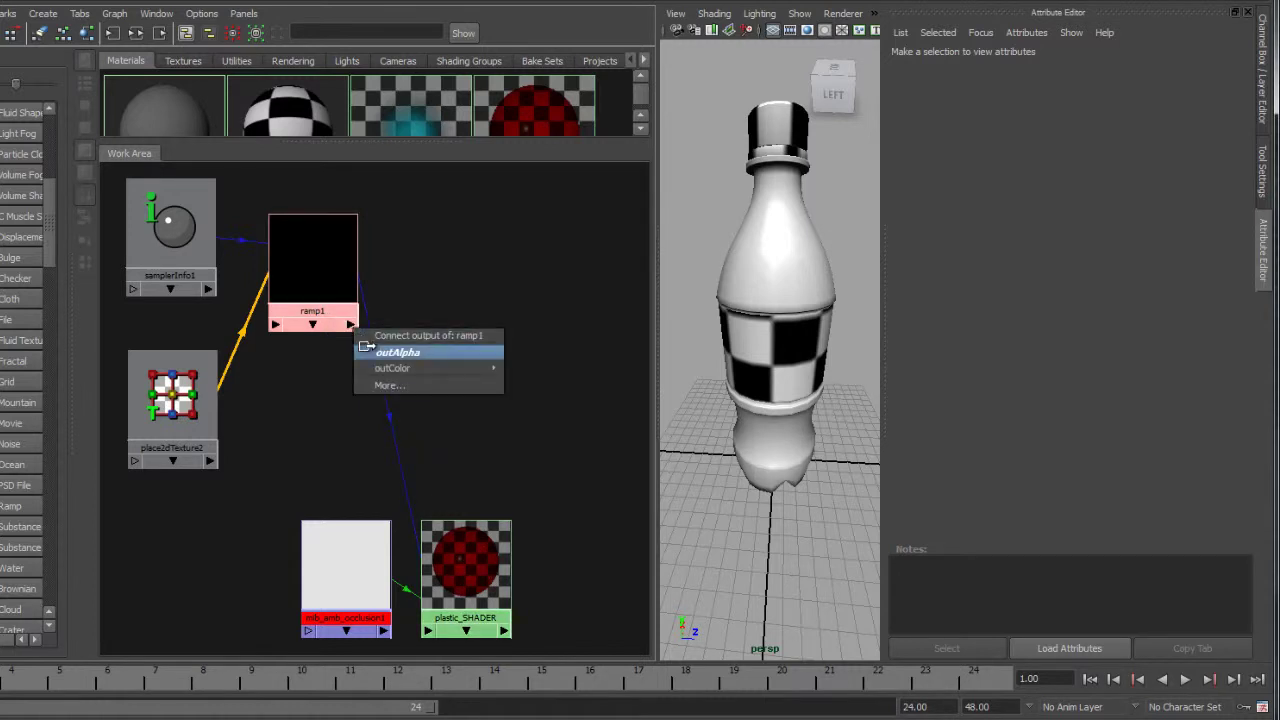
{"action": "left_click", "coordinate": [397, 352]}
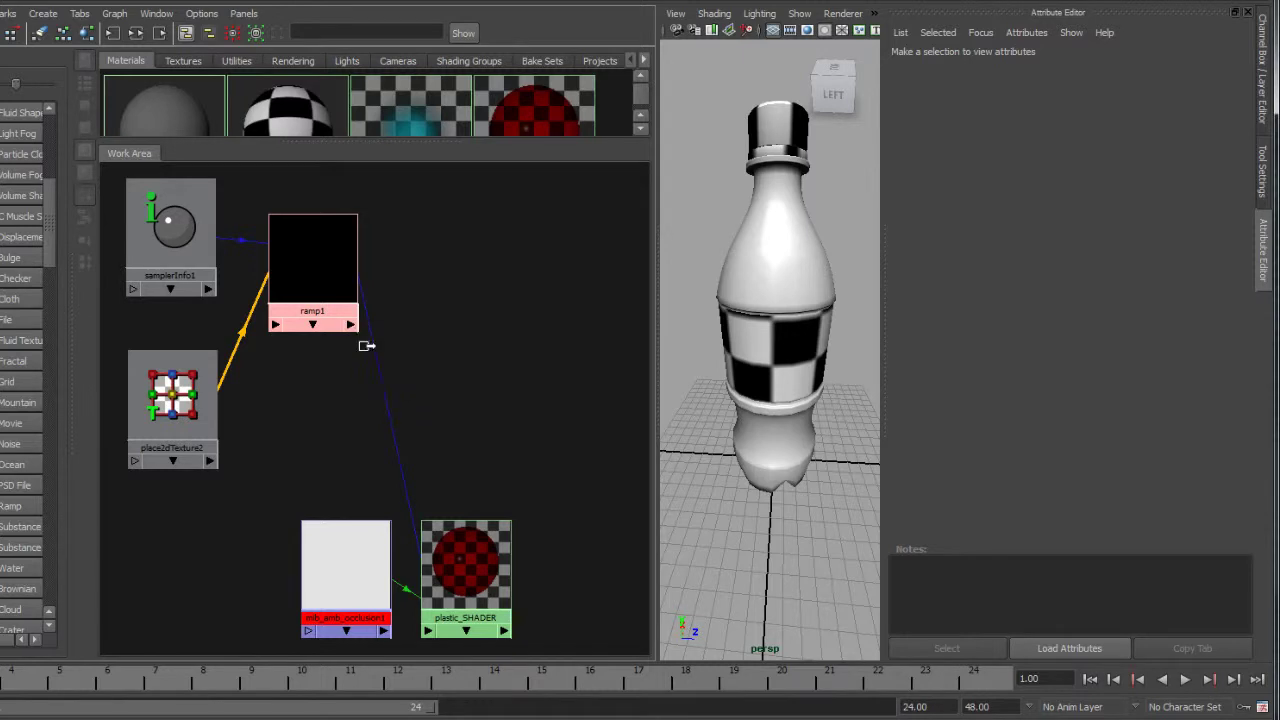
{"action": "left_click", "coordinate": [425, 632]}
{"action": "mouse_move", "coordinate": [580, 551]}
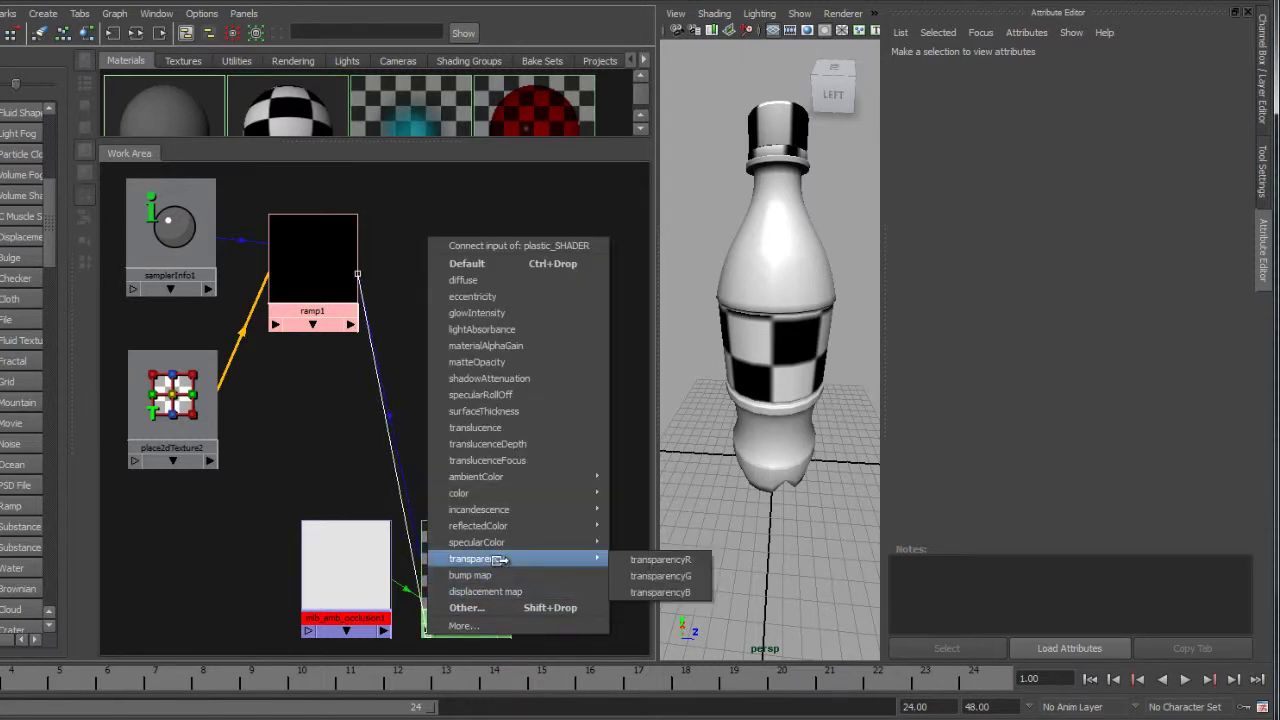
{"action": "left_click", "coordinate": [640, 576]}
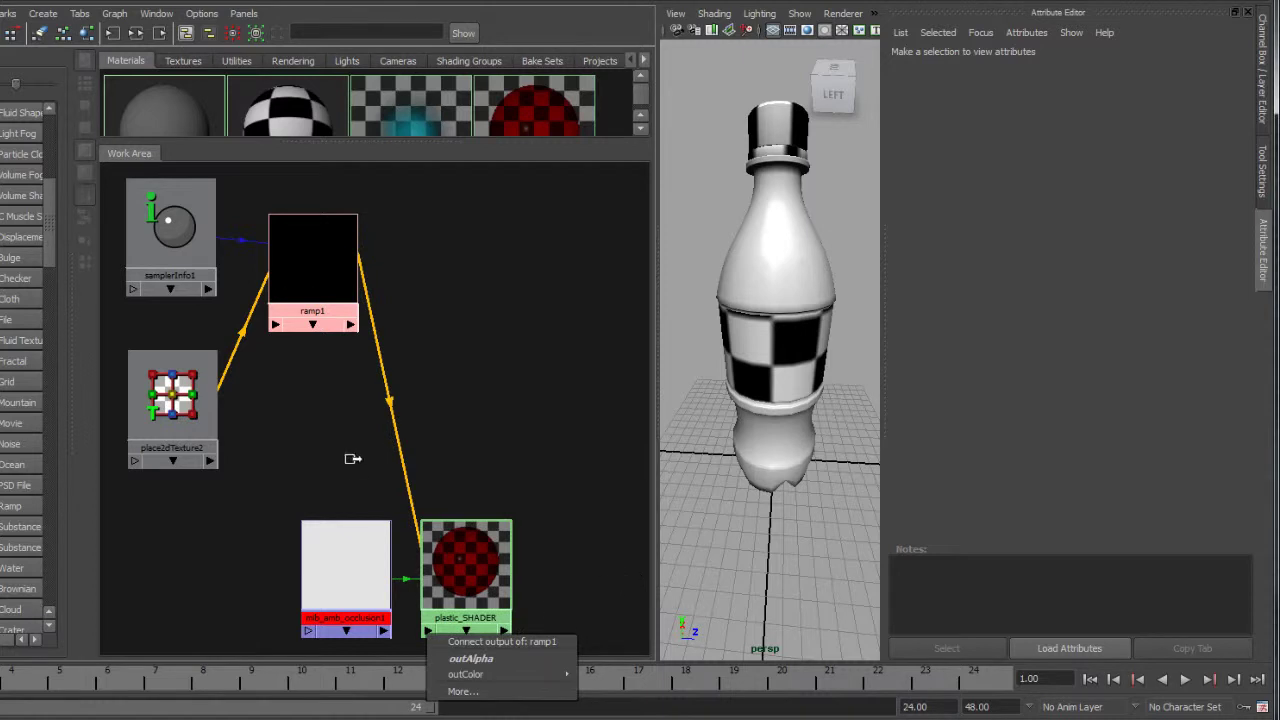
- Connect ramp1's outAlpha output to the transparencyB input of plastic_SHADER, and check the connections listed on the link
{"action": "left_click", "coordinate": [352, 325]}
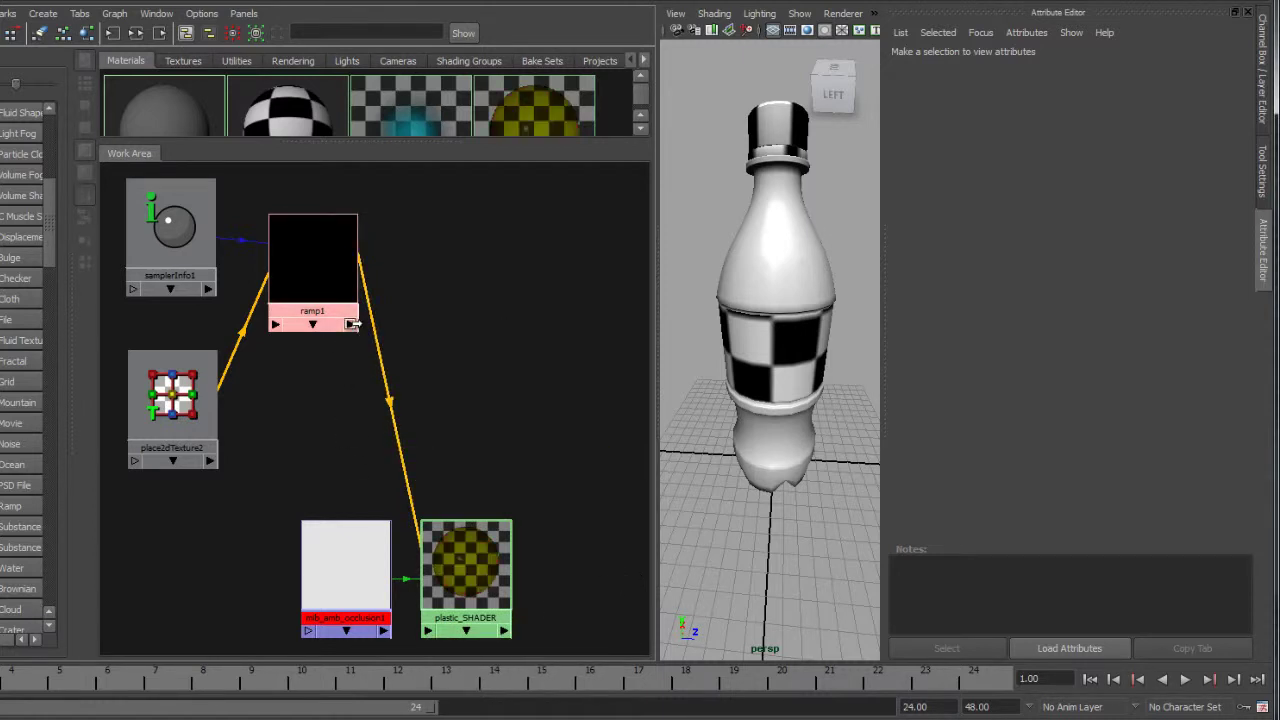
{"action": "left_click", "coordinate": [352, 324]}
{"action": "left_click", "coordinate": [368, 347]}
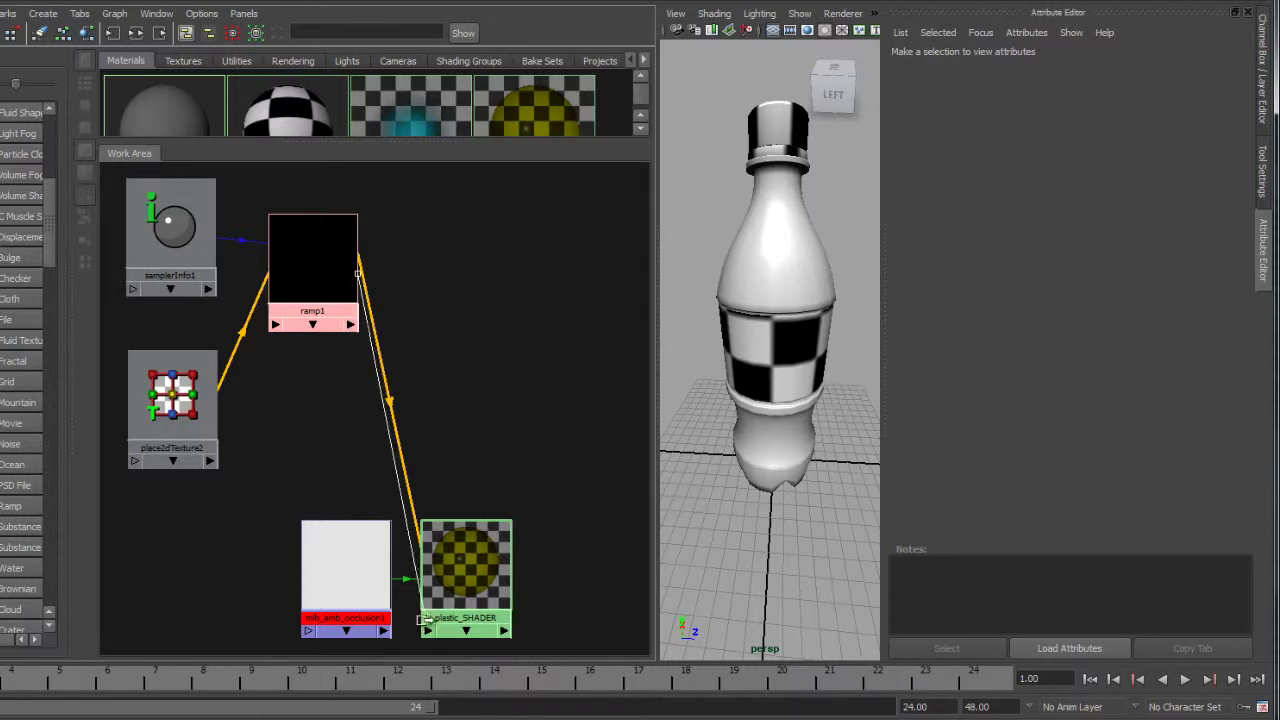
{"action": "left_click", "coordinate": [428, 631]}
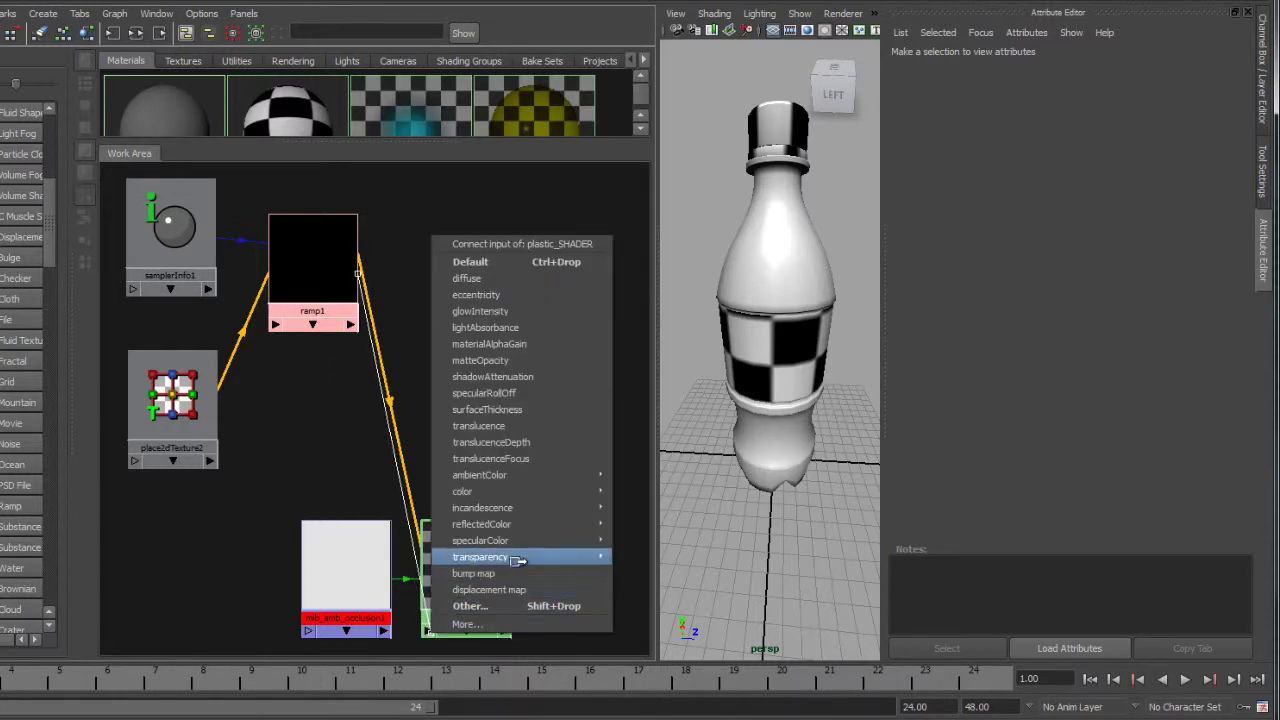
{"action": "mouse_move", "coordinate": [572, 556]}
{"action": "left_click", "coordinate": [656, 591]}
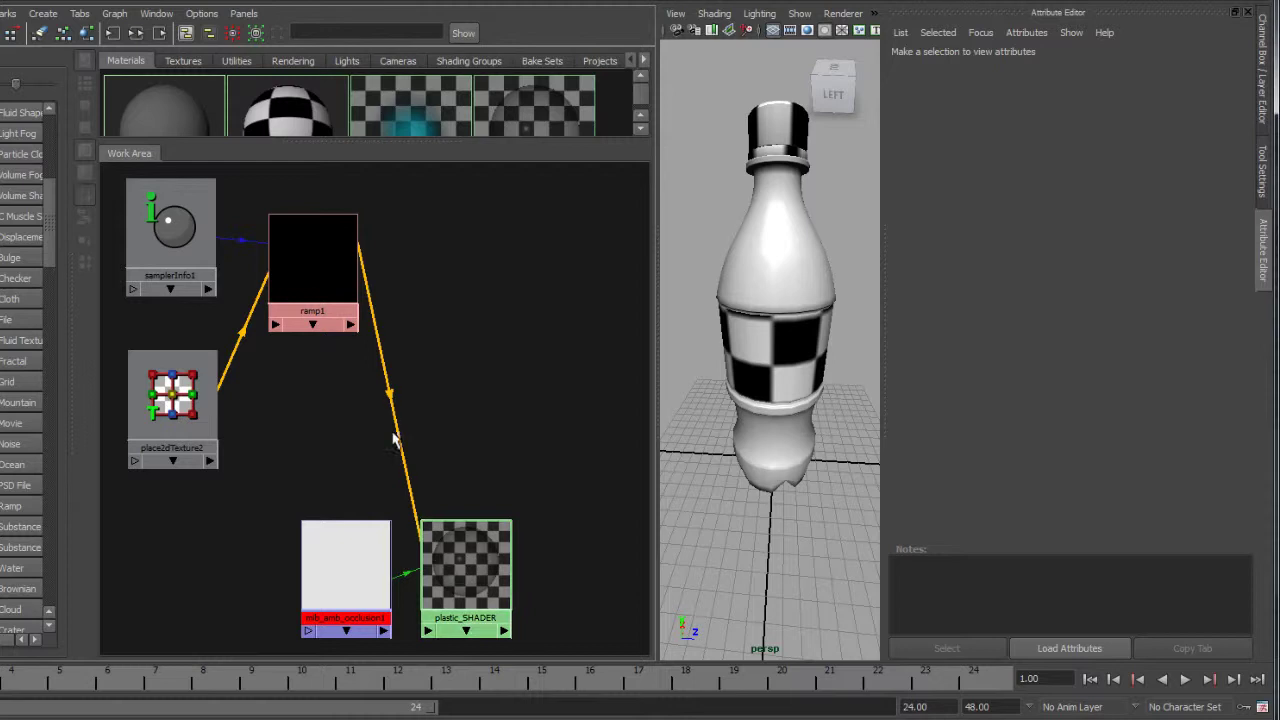
{"action": "mouse_move", "coordinate": [390, 396]}
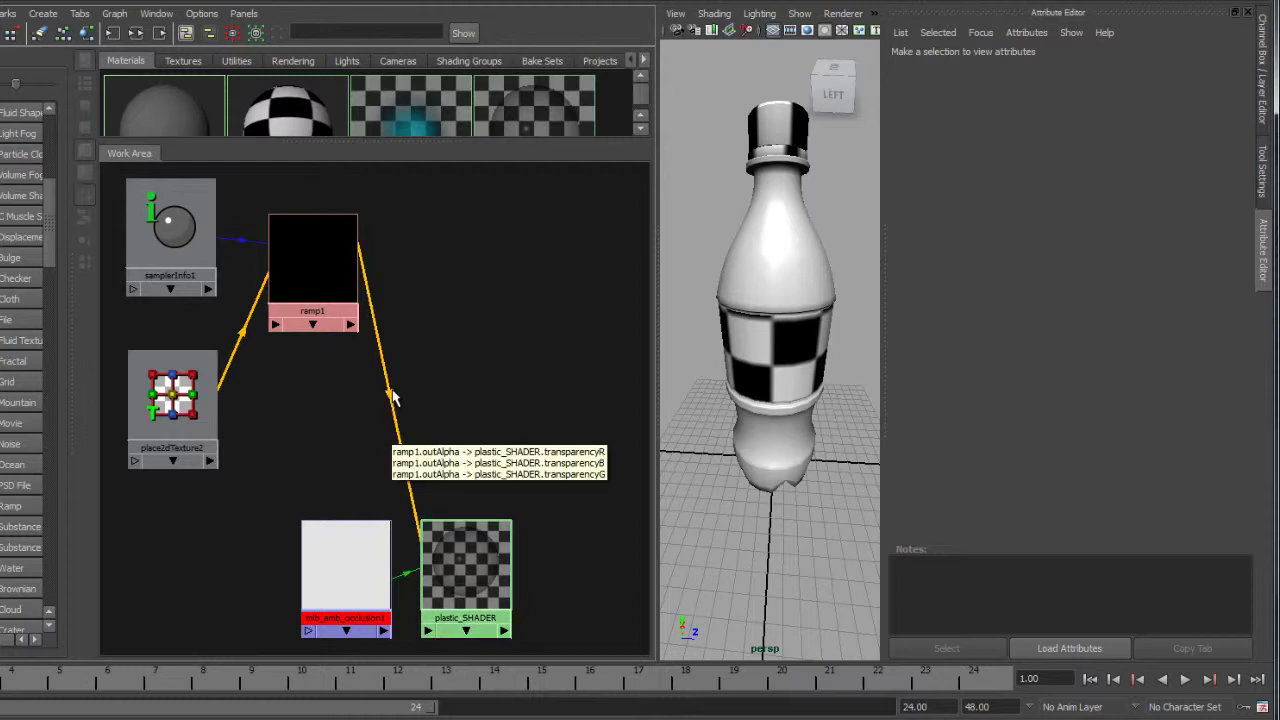
- Shrink the Hypershade work area to show all material swatches, and move samplerInfo1, place2dTexture2 and ramp1 together to the left of the occlusion node
{"action": "mouse_move", "coordinate": [574, 472]}
{"action": "right_mouse_down", "text": "alt"}
{"action": "mouse_move", "coordinate": [536, 424]}
{"action": "mouse_move", "coordinate": [580, 466]}
{"action": "right_mouse_up", "text": "alt"}
{"action": "left_click_drag", "start_coordinate": [408, 140], "coordinate": [405, 388]}
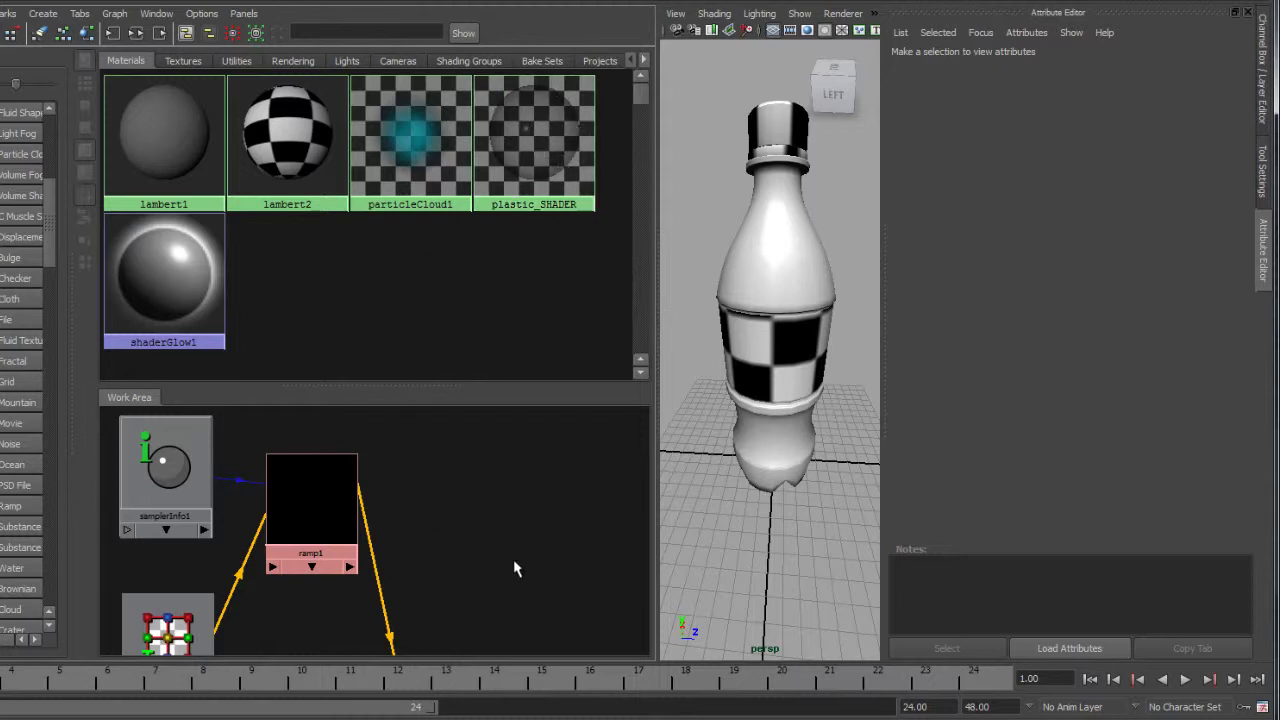
{"action": "right_click_drag", "start_coordinate": [491, 529], "coordinate": [290, 510], "text": "alt"}
{"action": "left_click_drag", "start_coordinate": [288, 512], "coordinate": [241, 551]}
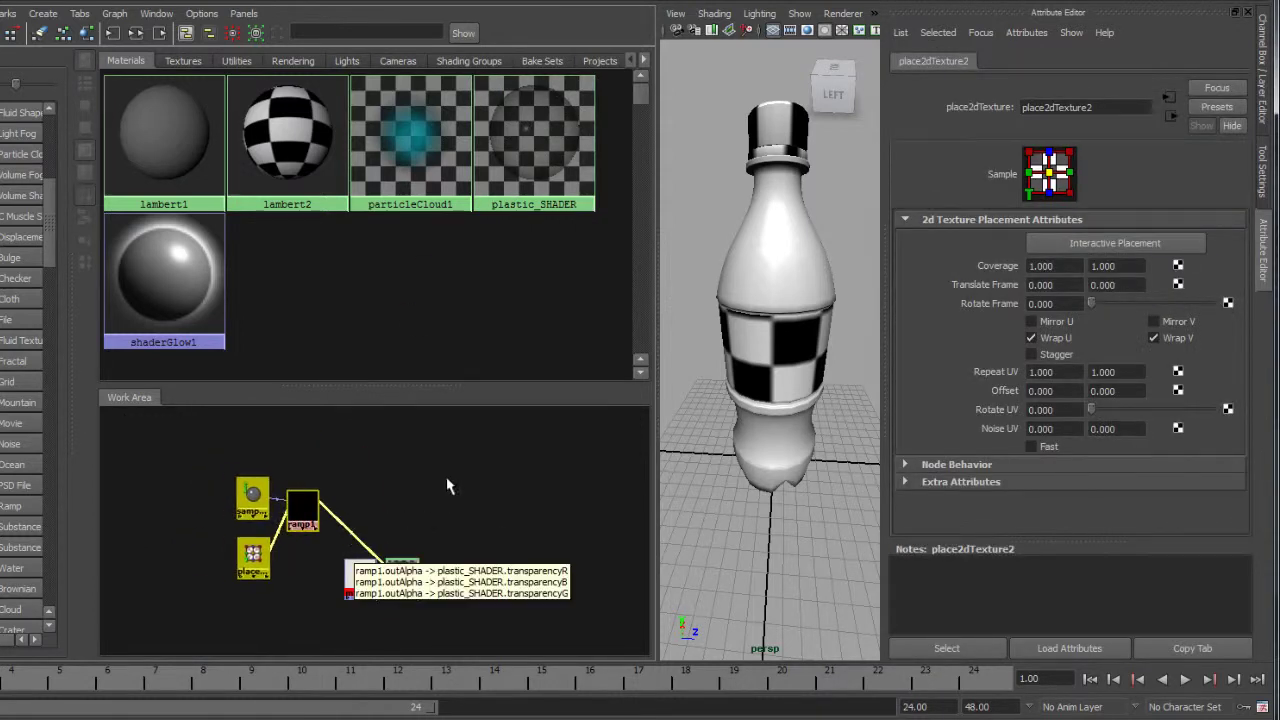
{"action": "left_click", "coordinate": [446, 513]}
{"action": "middle_click_drag", "start_coordinate": [446, 513], "coordinate": [395, 489], "text": "alt"}
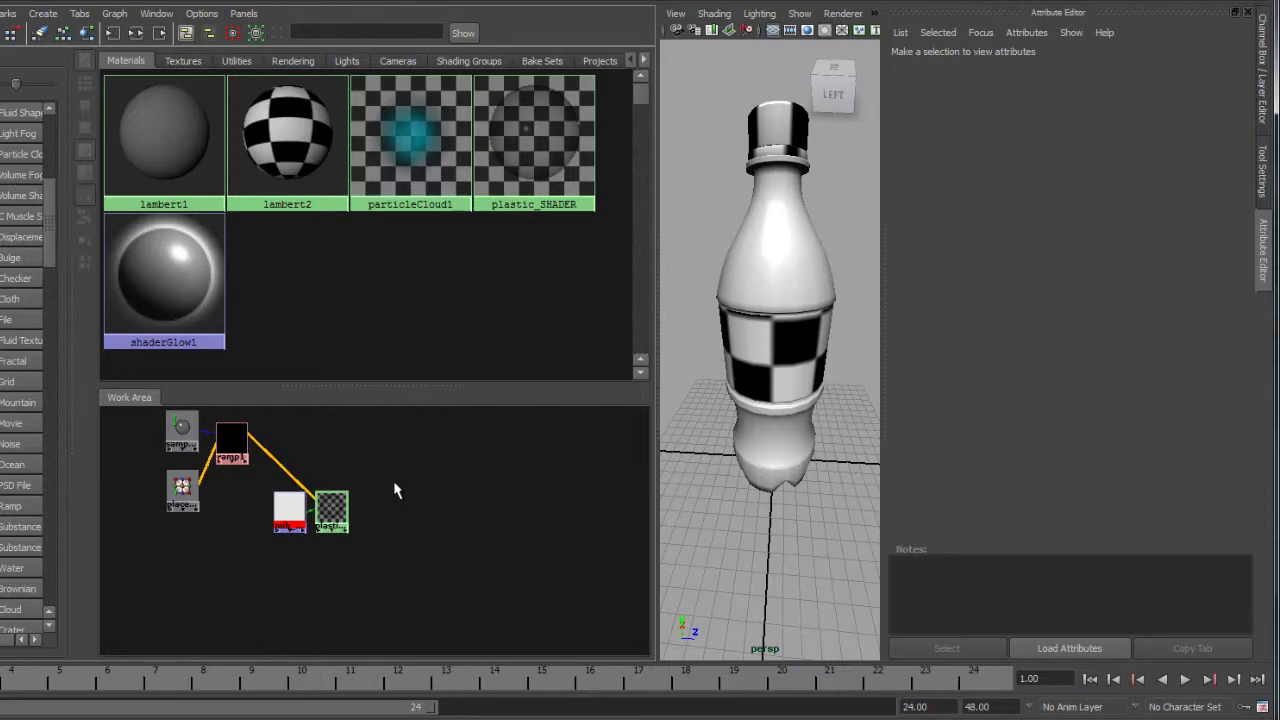